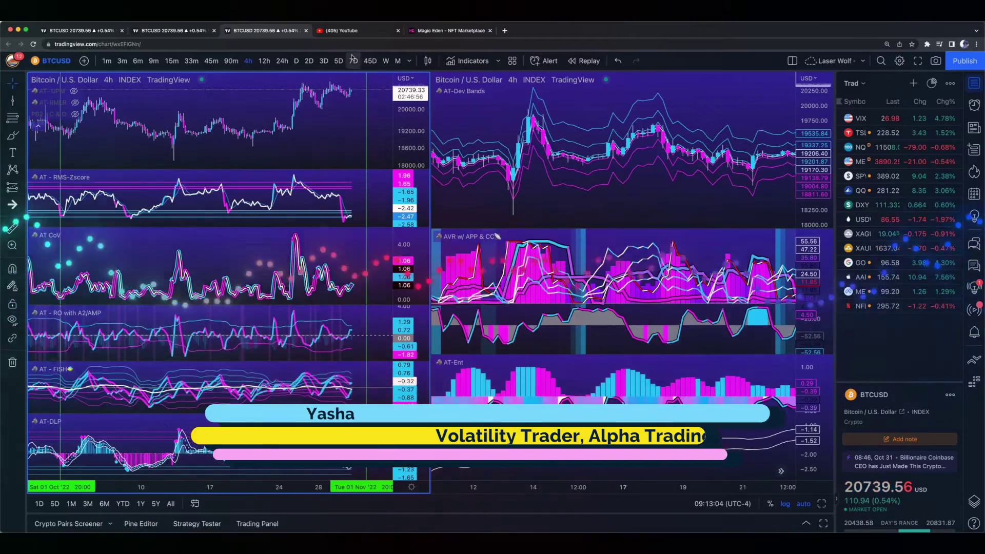
# Switch both Bitcoin charts to weekly (W) and bring the right chart's latest bars into view.
pyautogui.click(385, 61)
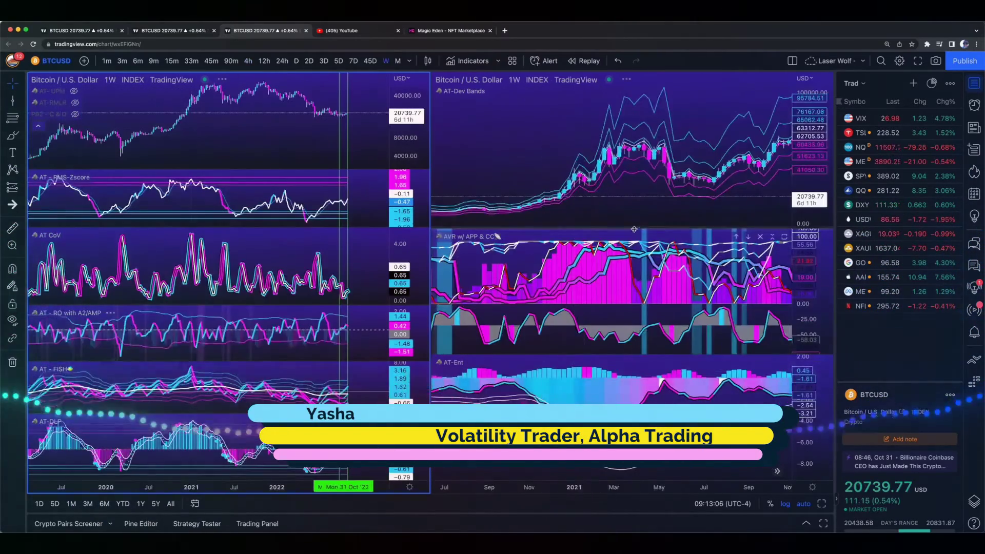
pyautogui.hscroll(10, 634, 235)
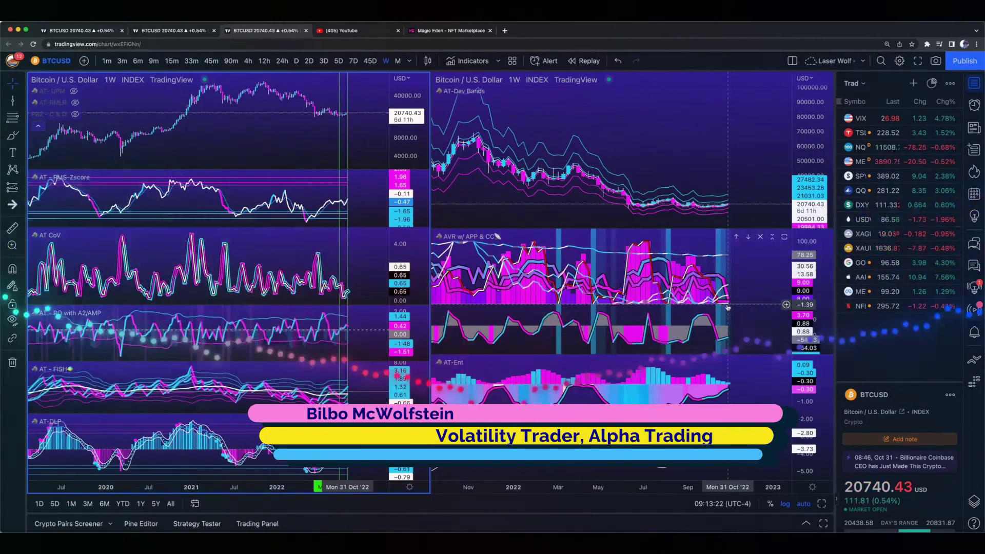
# Maximize the AVR oscillator pane on the right chart and zoom out to show more weekly history.
pyautogui.click(784, 237)
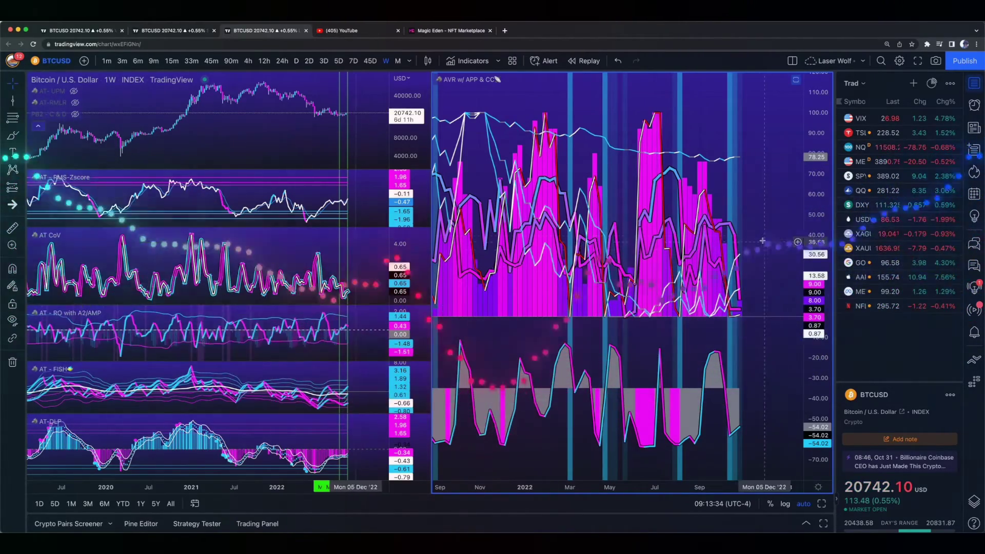
pyautogui.scroll(-3, 761, 238)
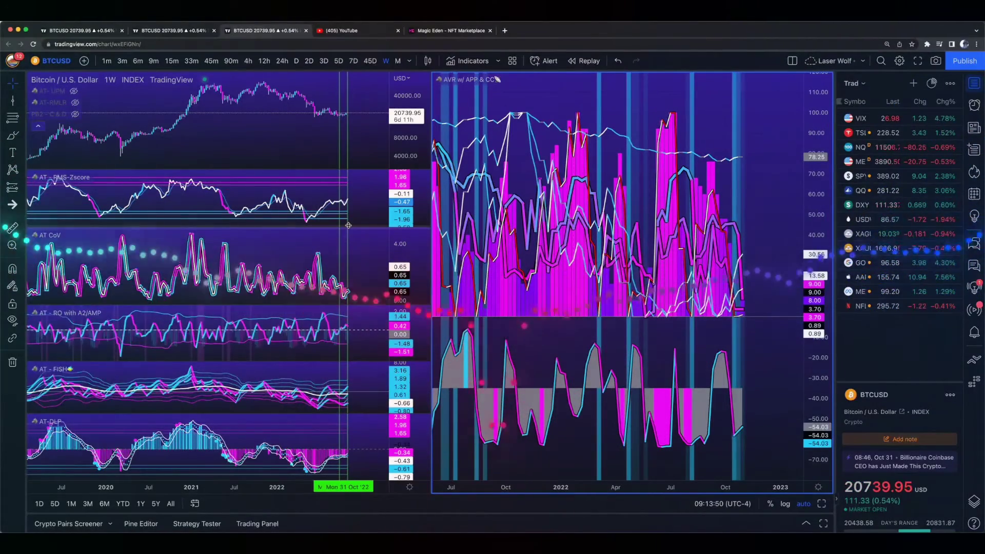
# Restore all panes on the right chart, closing the removal options without removing anything.
pyautogui.doubleClick(777, 212)
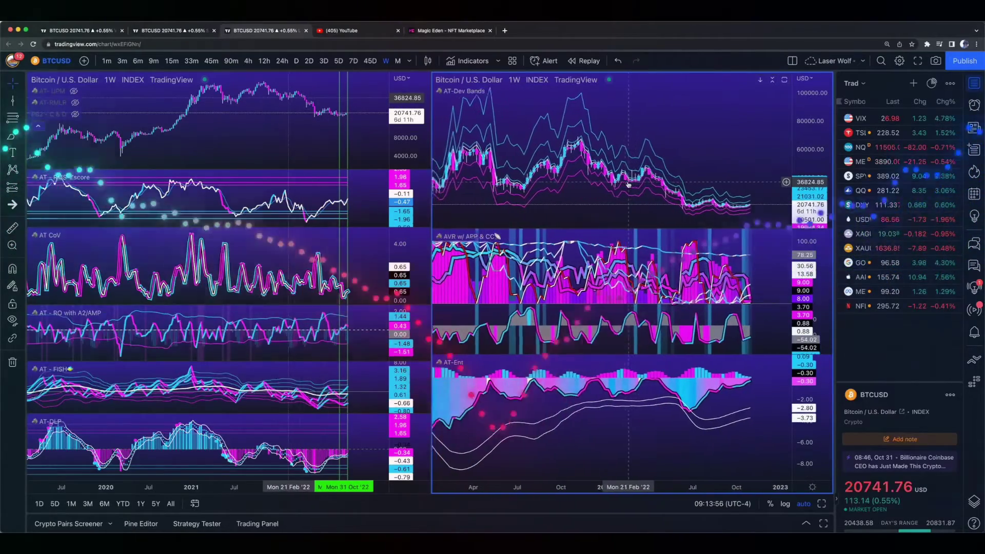
pyautogui.hscroll(-2, 628, 183)
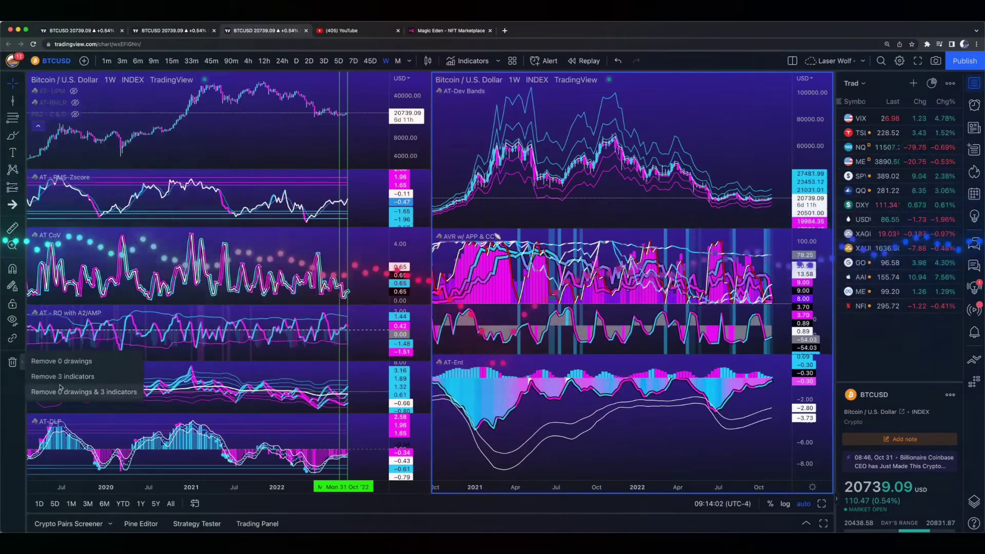
pyautogui.click(78, 362)
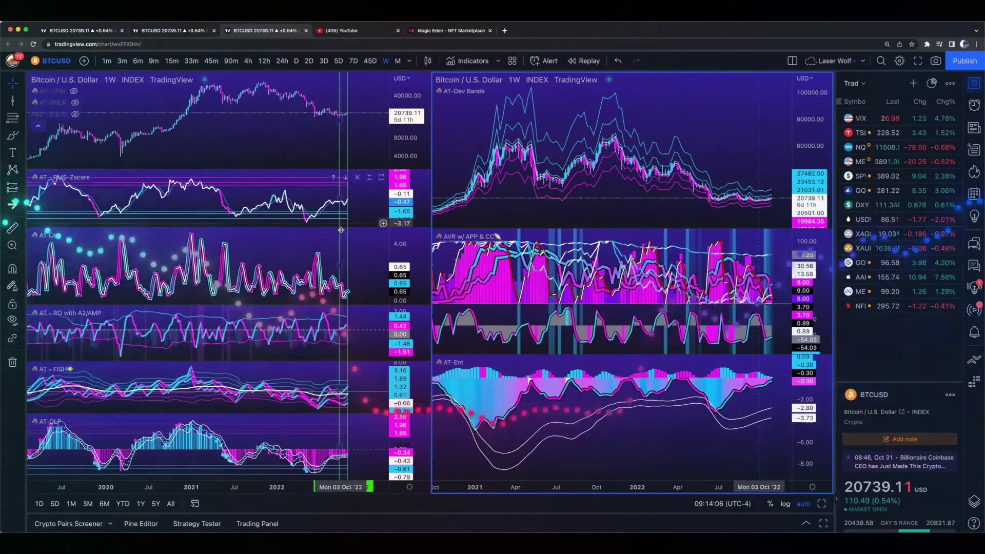
# Delete the vertical date line on the left chart and zoom it in on 2021 onwards.
pyautogui.click(349, 250)
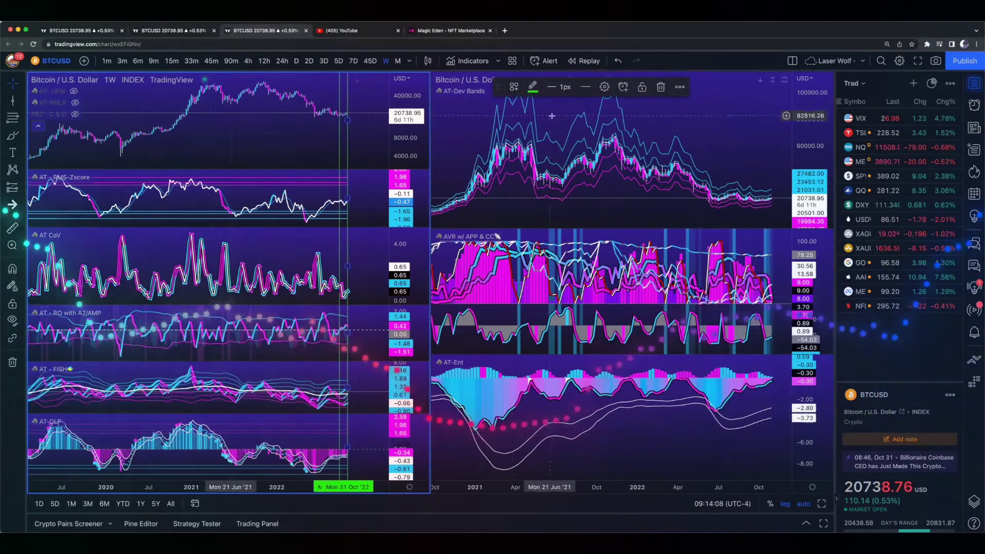
pyautogui.click(661, 87)
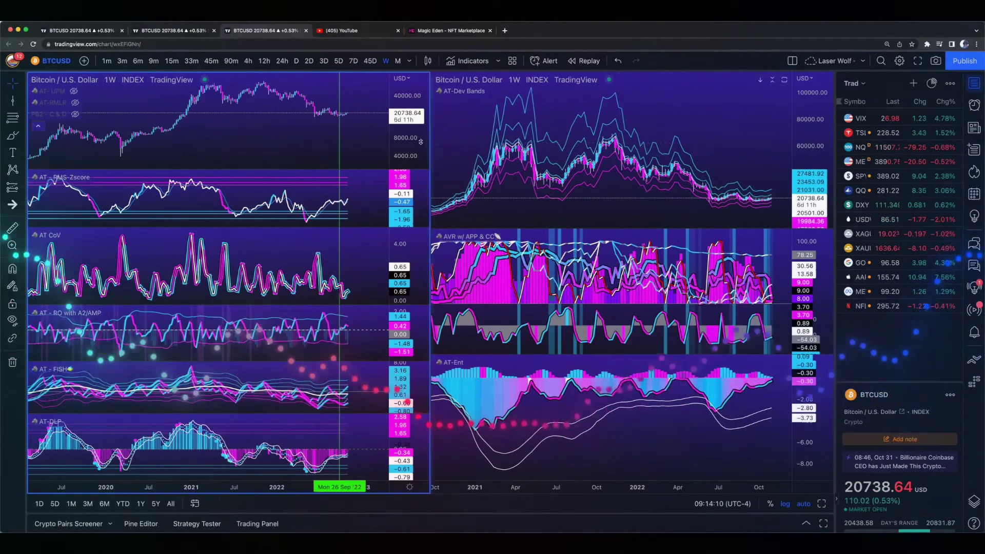
pyautogui.click(618, 60)
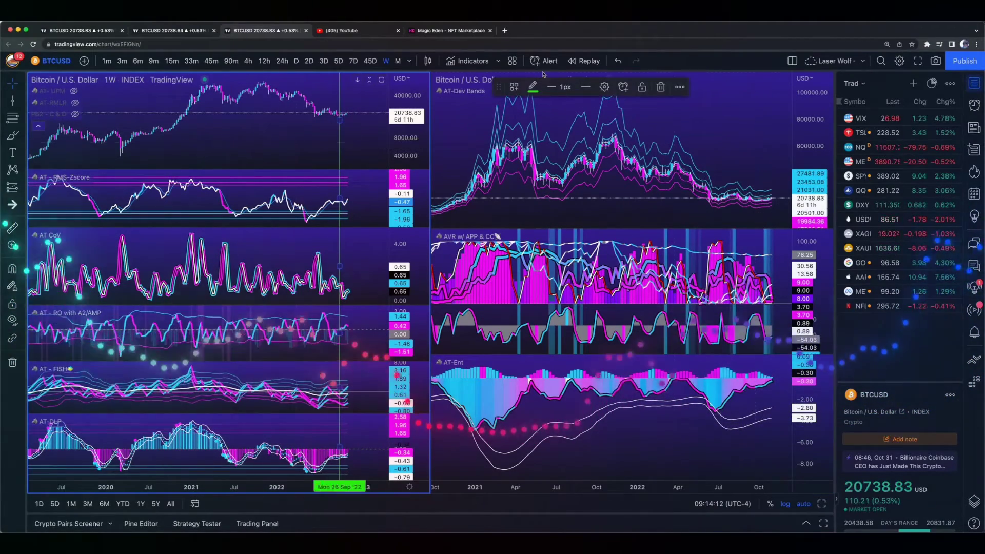
pyautogui.click(661, 87)
pyautogui.scroll(3, 274, 234)
pyautogui.scroll(4, 275, 234)
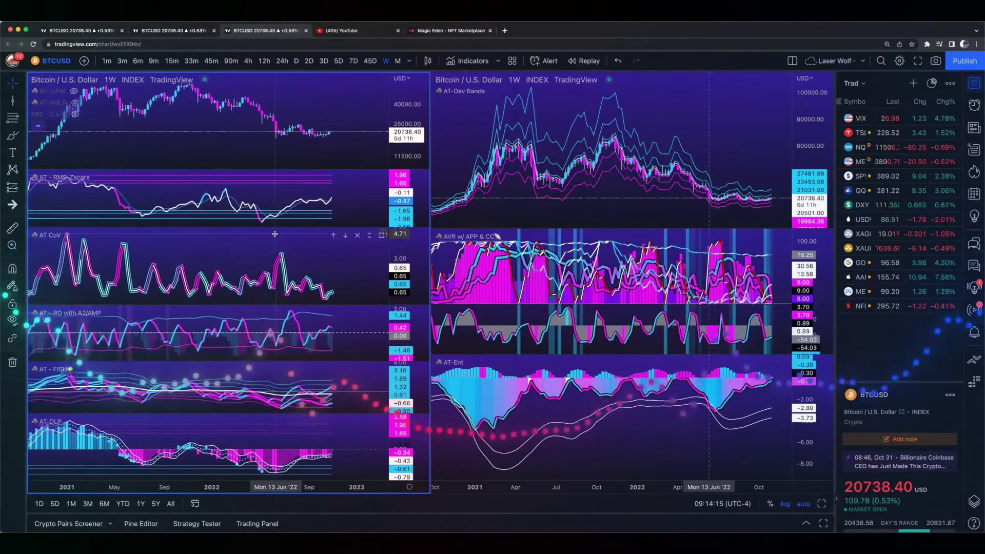
# Switch the charts to the 4-hour timeframe.
pyautogui.click(249, 60)
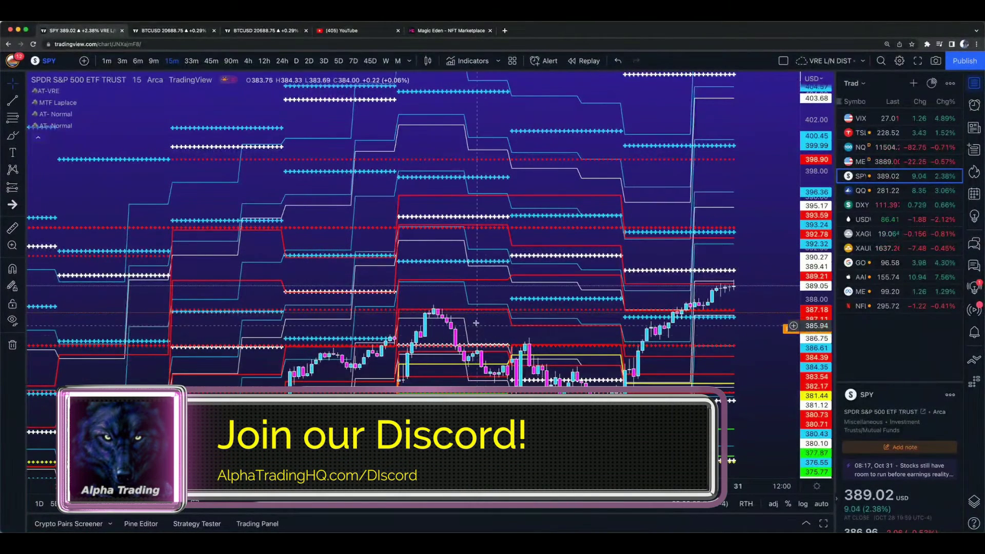
# Pan and rescale the SPY chart, dismissing its context menu without changes.
pyautogui.moveTo(472, 248); pyautogui.dragTo(456, 112)
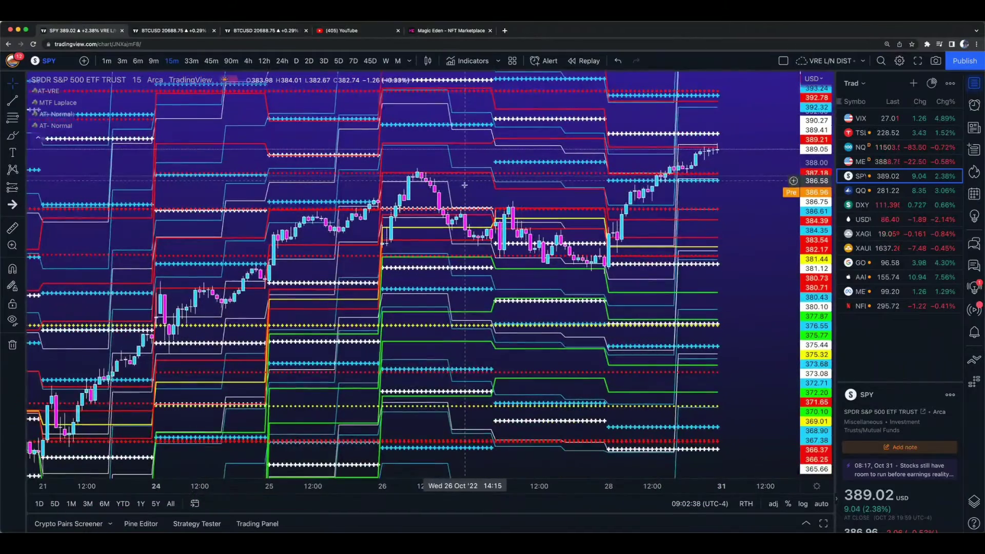
pyautogui.scroll(-5, 670, 308)
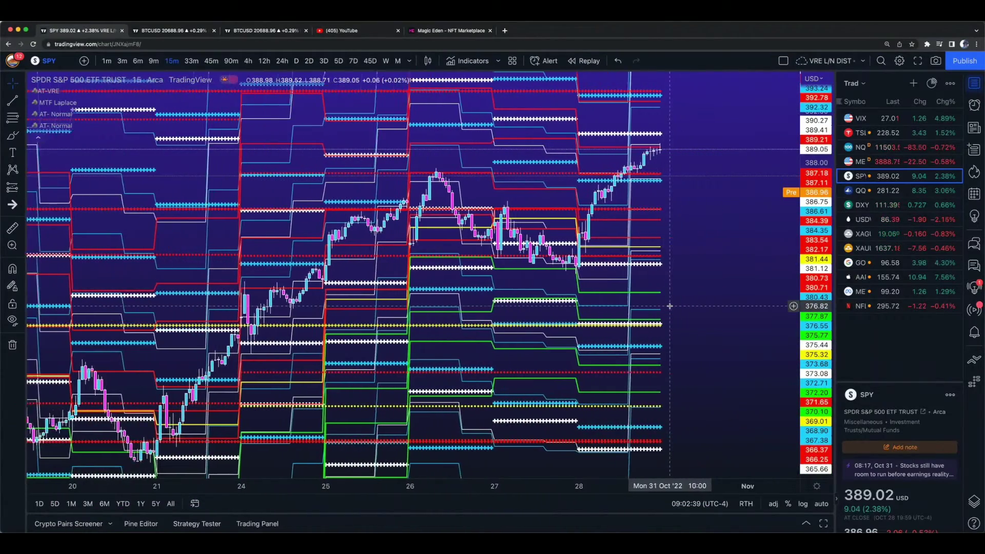
pyautogui.rightClick(670, 308)
pyautogui.click(569, 272)
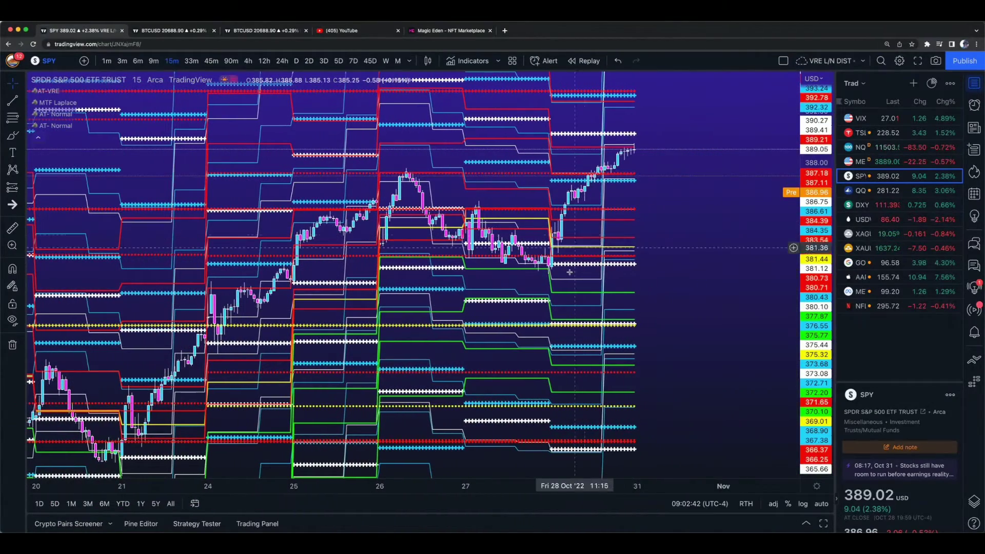
pyautogui.hscroll(-3, 569, 272)
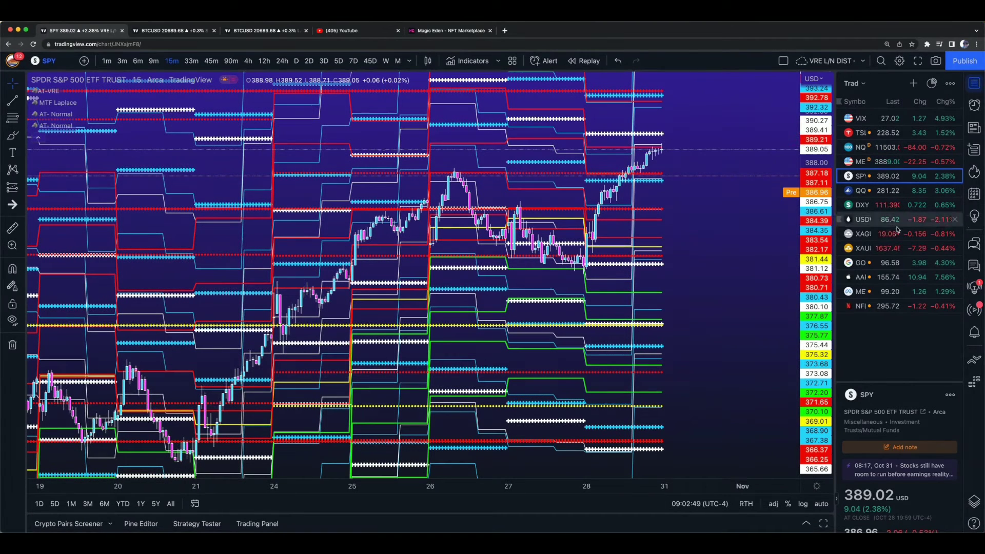
# Switch the side panel to the crypto Watchlist and load BTCUSD on the chart.
pyautogui.click(854, 83)
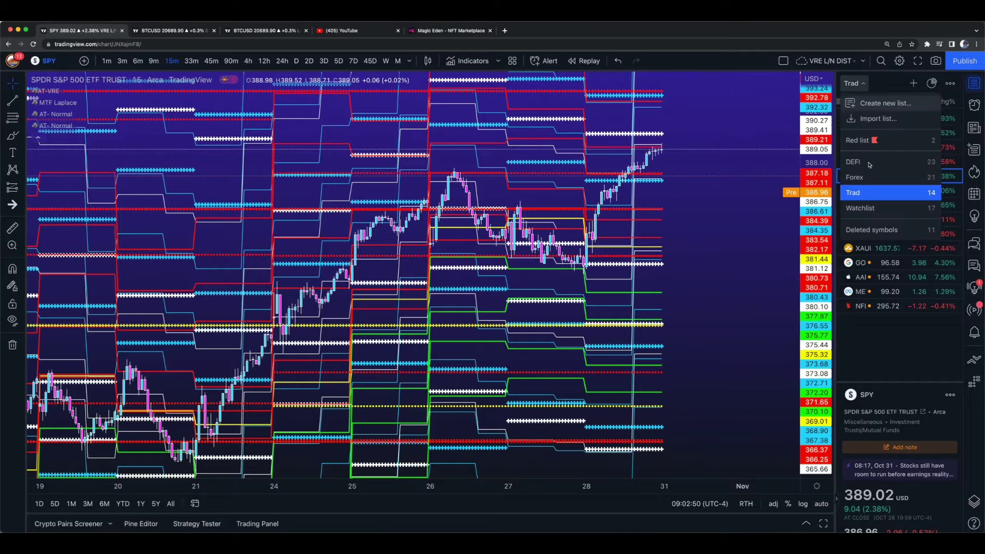
pyautogui.click(864, 208)
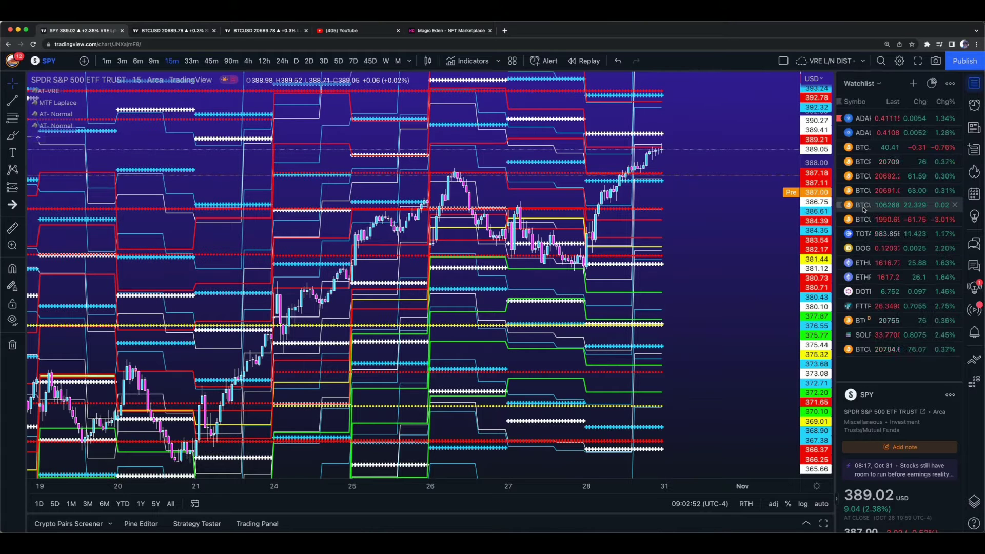
pyautogui.click(864, 351)
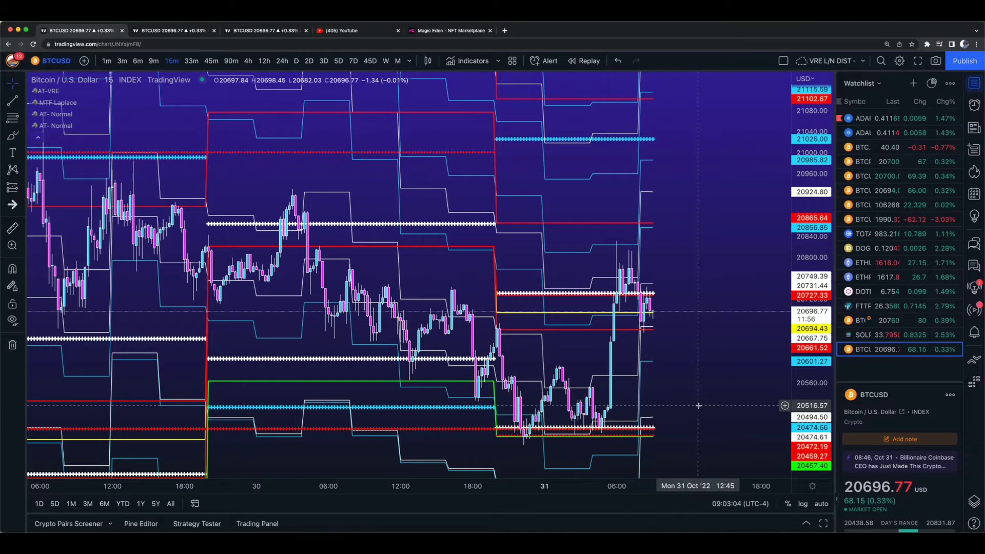
# Pan the 15-minute BTCUSD chart down and compress its price scale to show lower levels.
pyautogui.moveTo(672, 400); pyautogui.dragTo(706, 248)
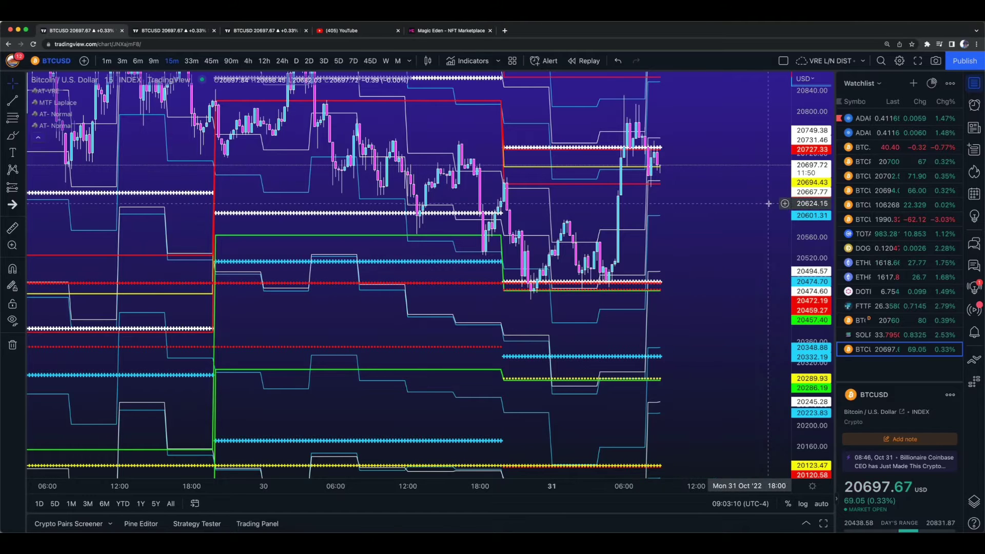
pyautogui.moveTo(812, 285); pyautogui.dragTo(812, 301)
pyautogui.scroll(-3, 523, 201)
pyautogui.scroll(-4, 523, 201)
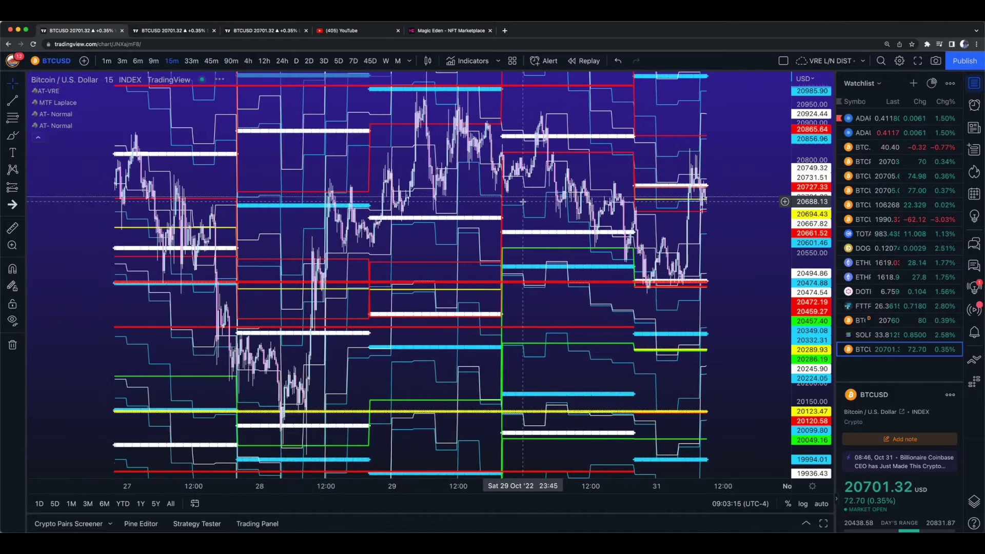
pyautogui.scroll(-3, 523, 201)
pyautogui.scroll(-4, 523, 201)
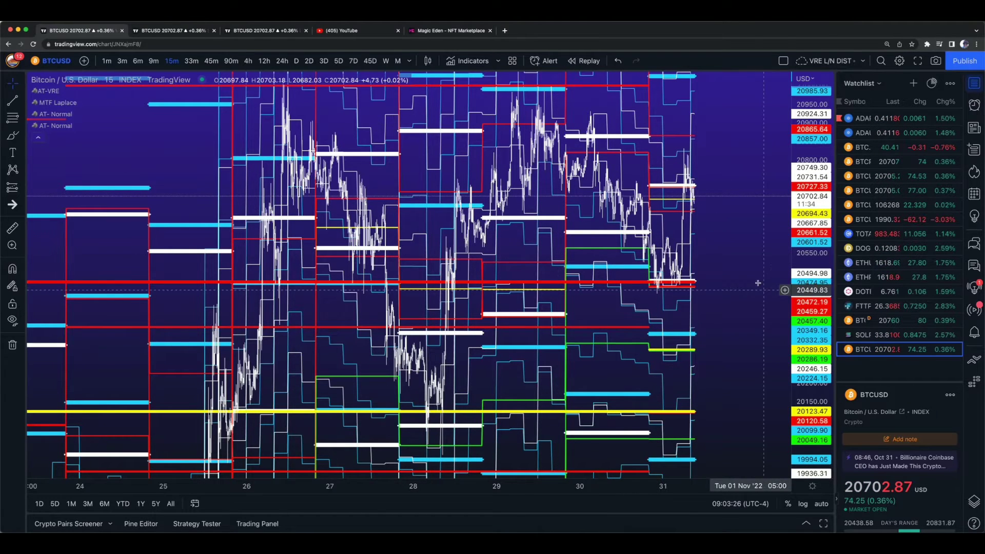
pyautogui.moveTo(732, 314); pyautogui.dragTo(731, 318)
# Pan back to higher prices, then bring up the two-chart 24h Bitcoin layout.
pyautogui.scroll(5, 731, 318)
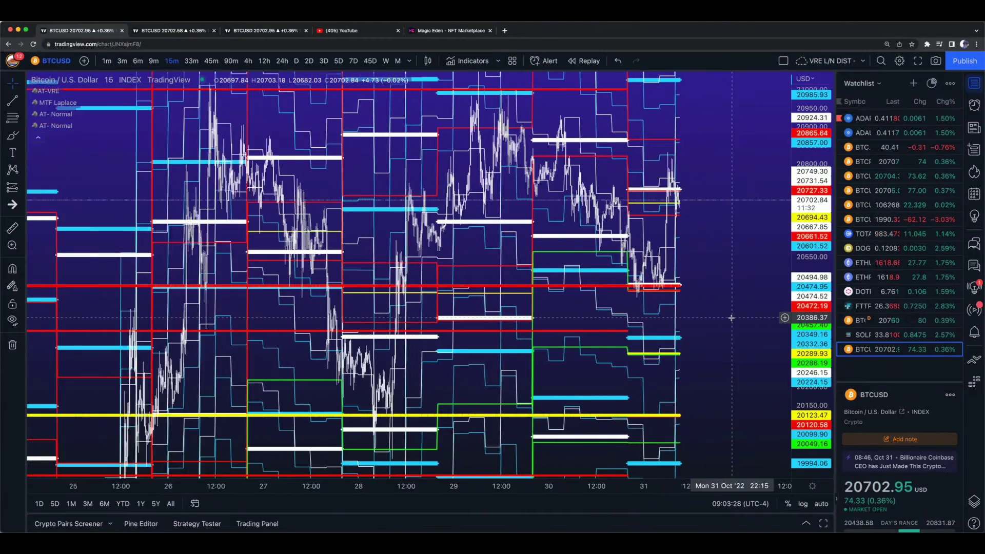
pyautogui.scroll(5, 732, 318)
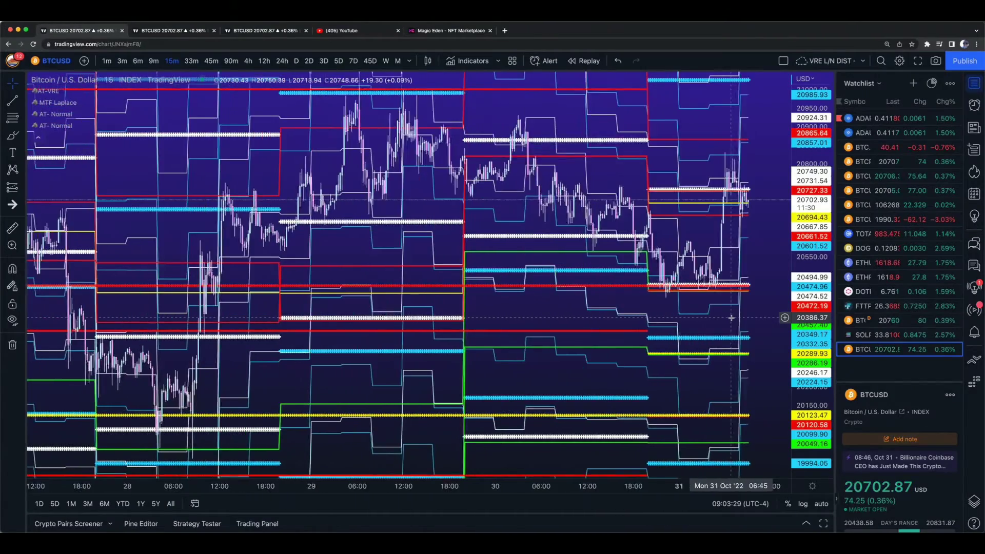
pyautogui.scroll(4, 731, 318)
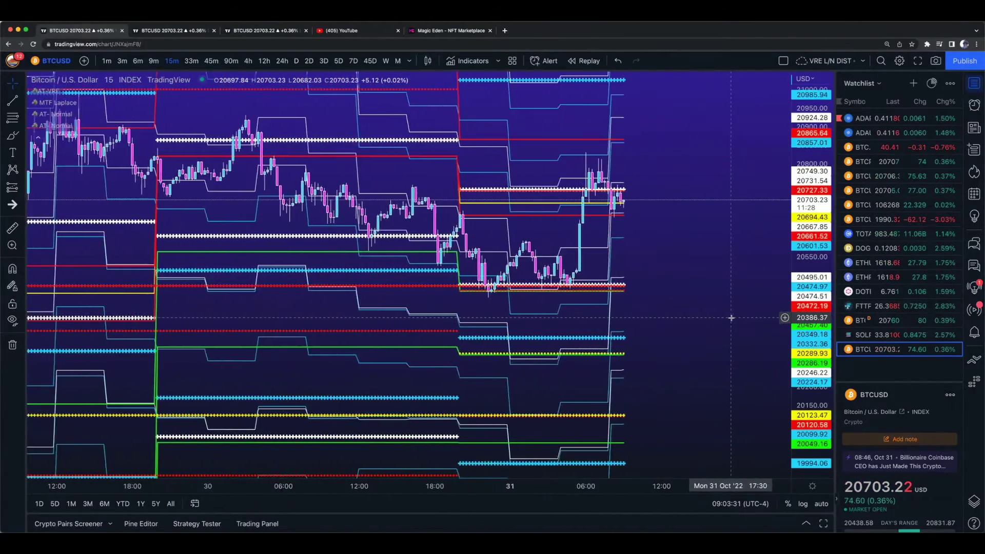
pyautogui.hscroll(-3, 731, 318)
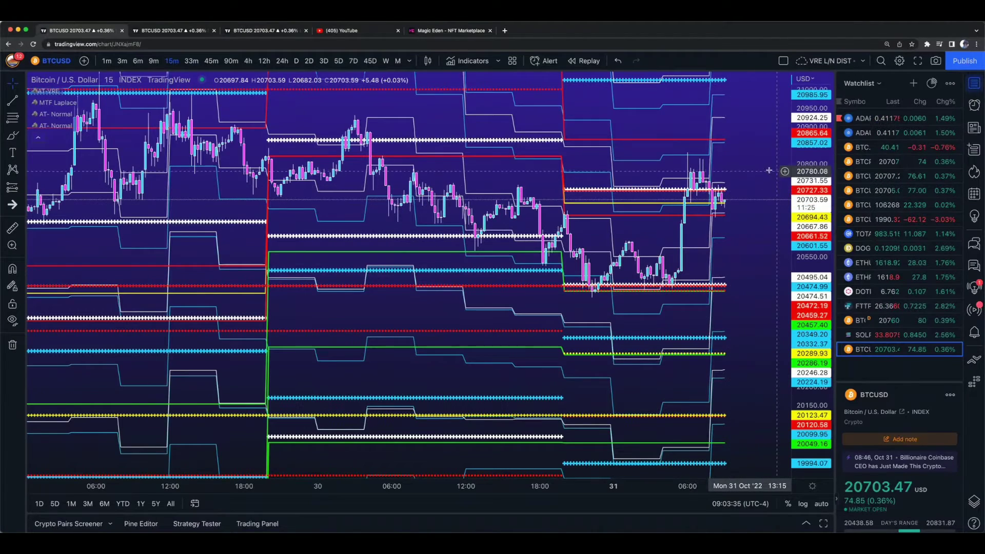
pyautogui.moveTo(778, 183); pyautogui.dragTo(772, 259)
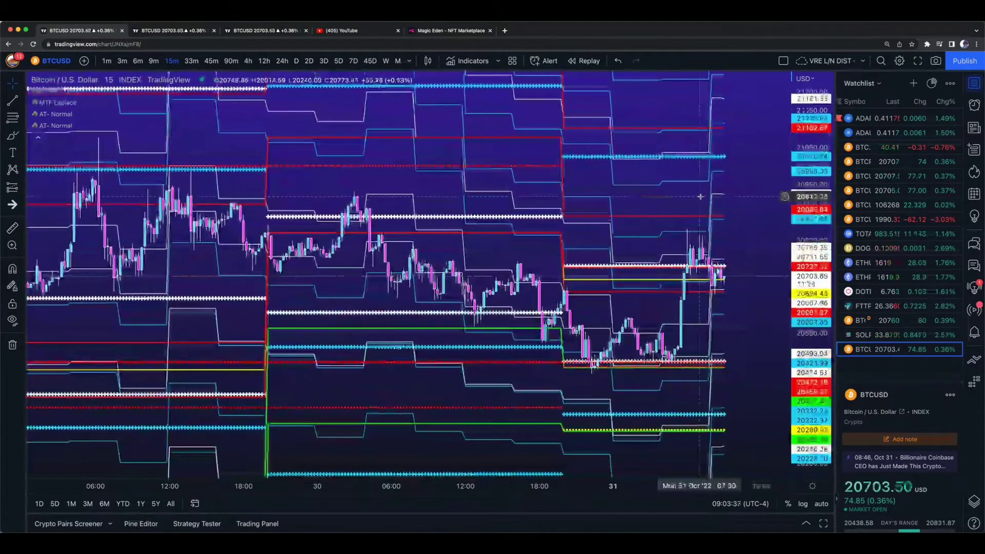
pyautogui.scroll(3, 701, 190)
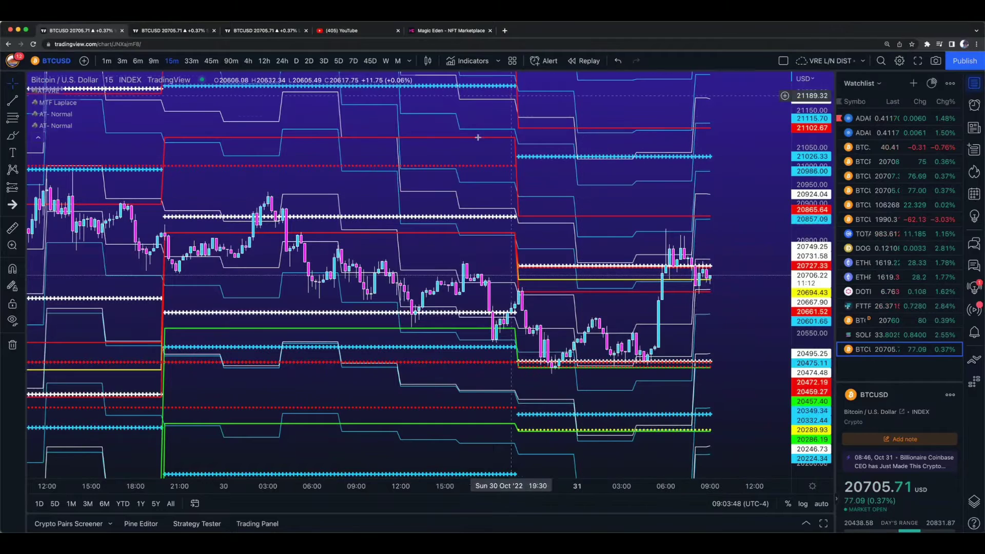
pyautogui.click(269, 31)
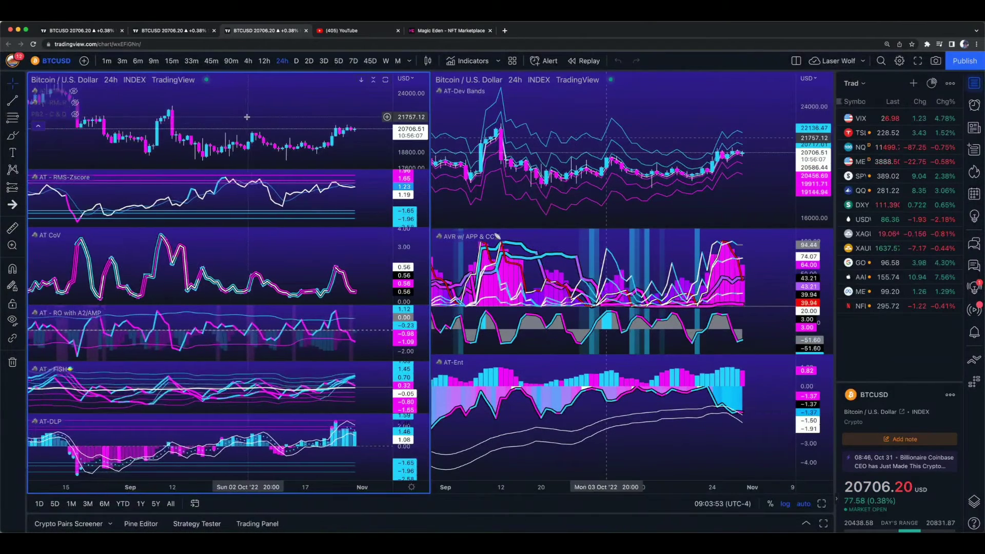
# Set both charts to monthly (M), zoom the left chart to 2011–2023, maximizing then restoring its price pane.
pyautogui.click(398, 61)
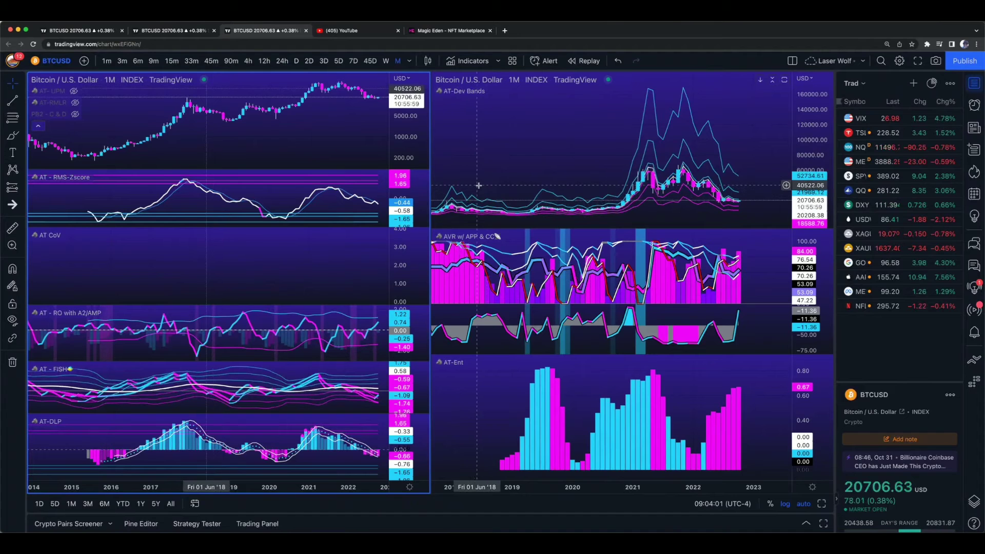
pyautogui.scroll(-2, 220, 178)
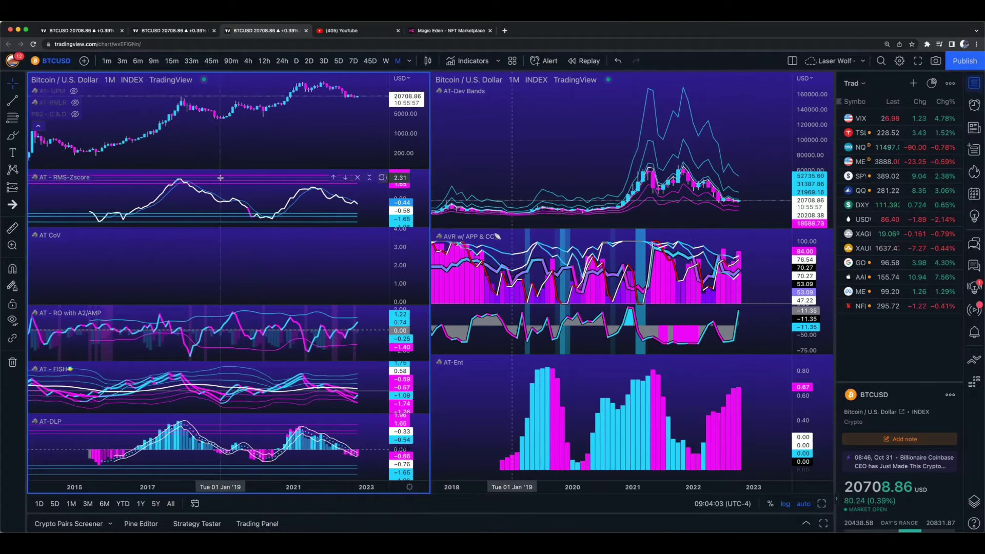
pyautogui.scroll(-4, 220, 178)
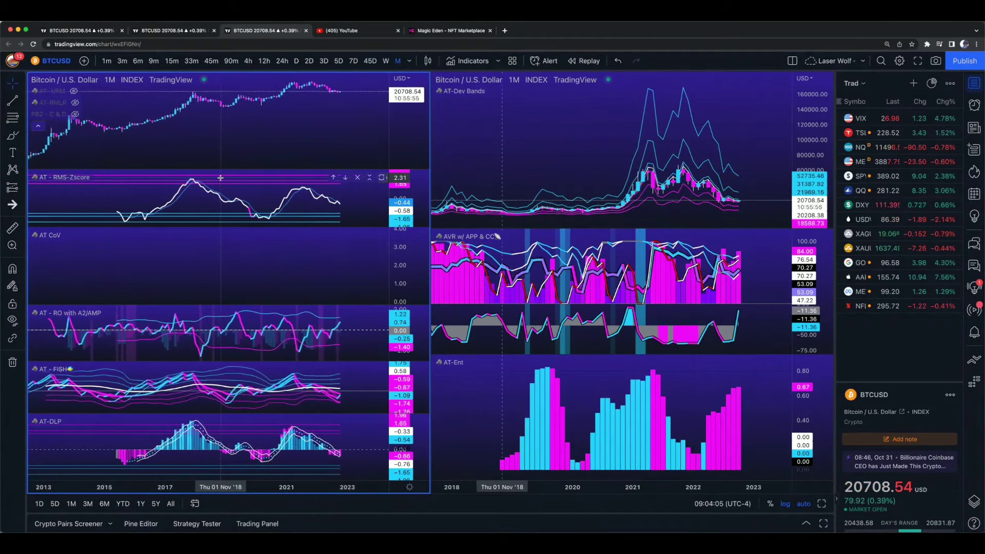
pyautogui.scroll(5, 220, 177)
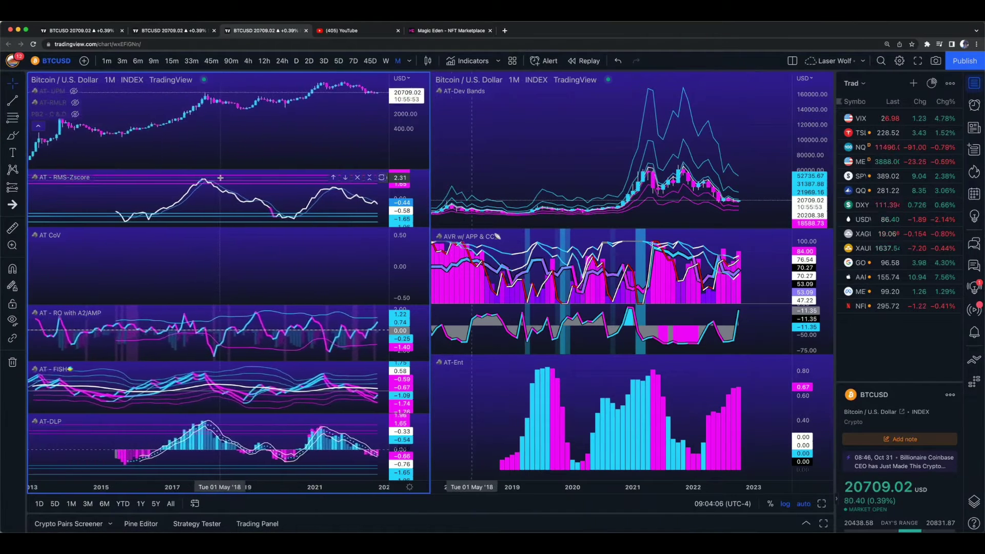
pyautogui.scroll(-4, 220, 177)
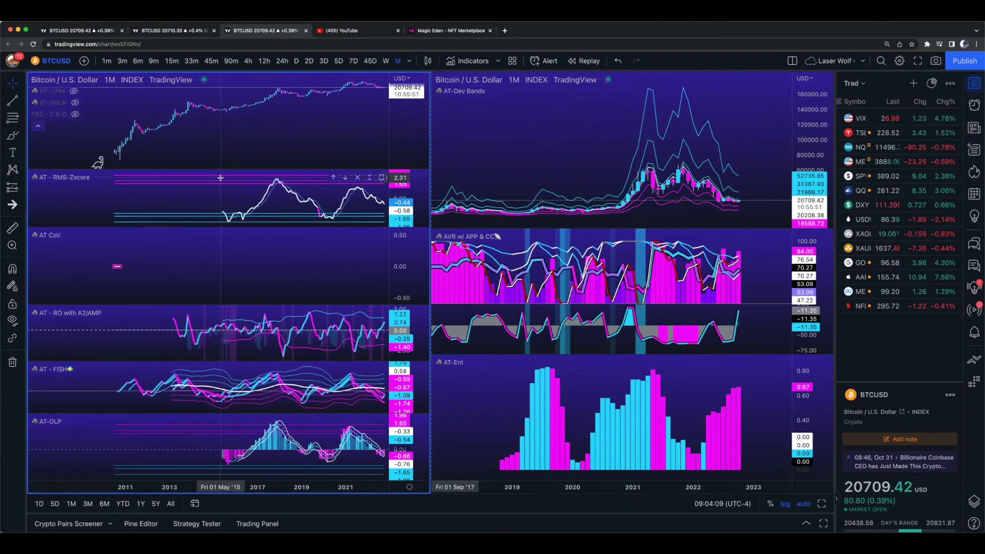
pyautogui.doubleClick(274, 153)
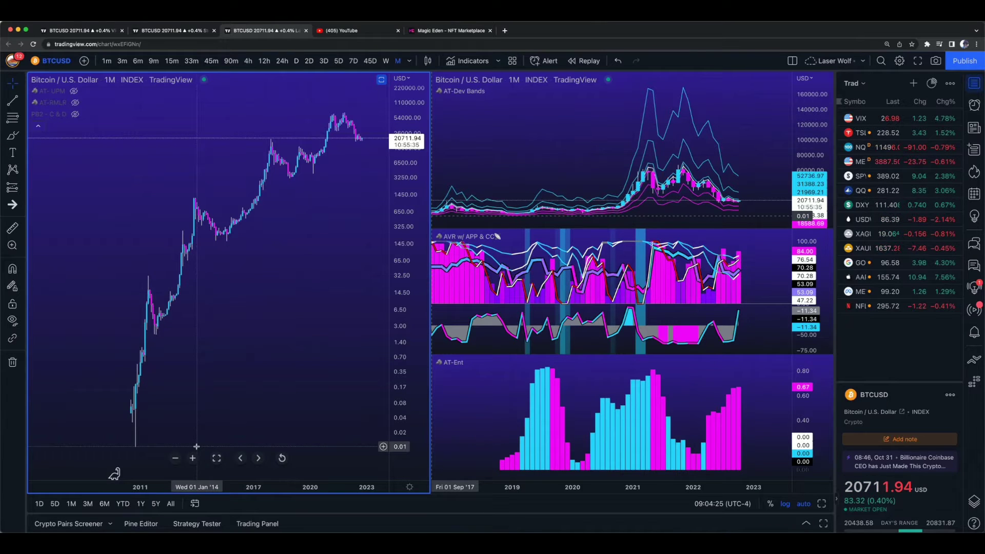
pyautogui.doubleClick(332, 283)
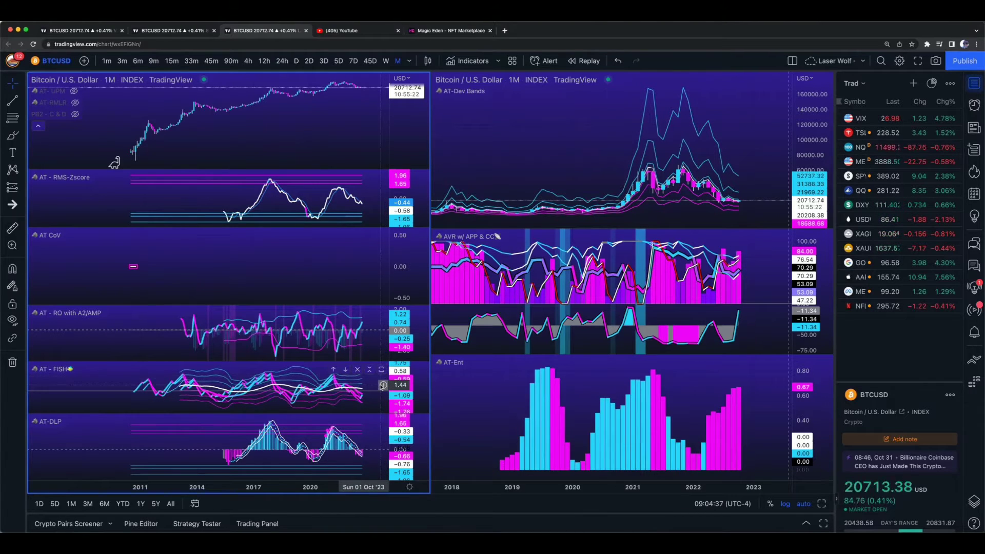
# Rescale the left chart's monthly time axis.
pyautogui.scroll(5, 358, 336)
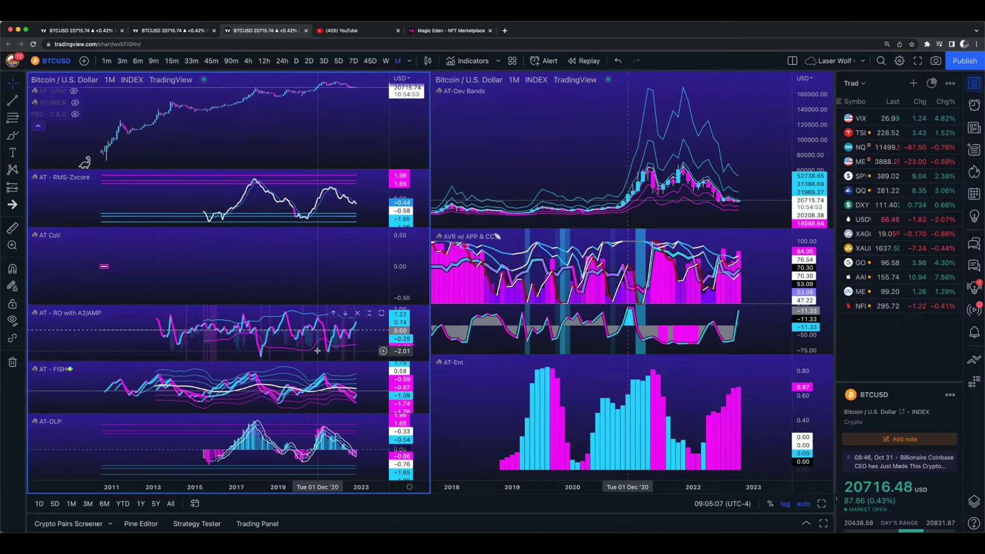
# Switch both charts to 45D, maximize and restore the RMS-Zscore pane, then return to monthly.
pyautogui.click(370, 61)
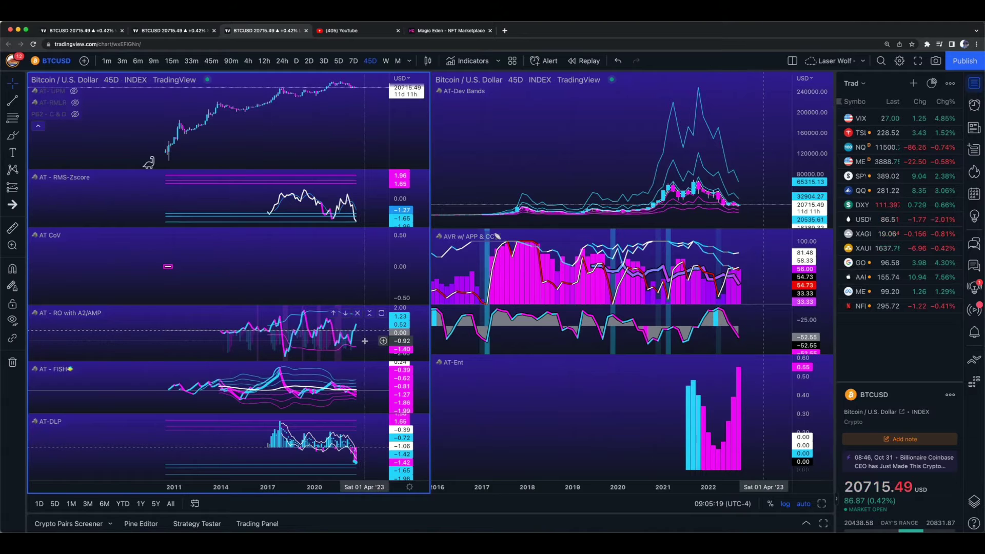
pyautogui.scroll(5, 364, 210)
pyautogui.doubleClick(364, 210)
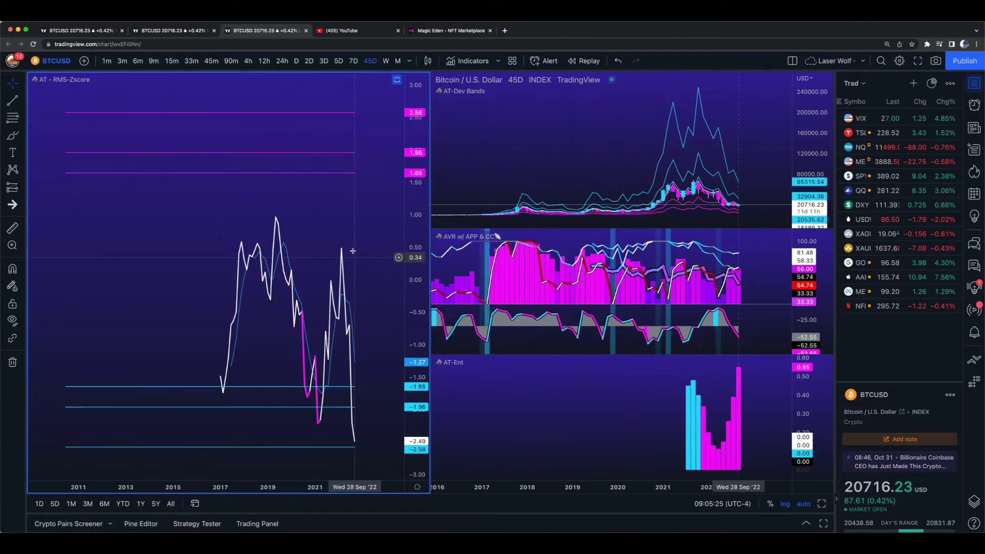
pyautogui.scroll(3, 362, 234)
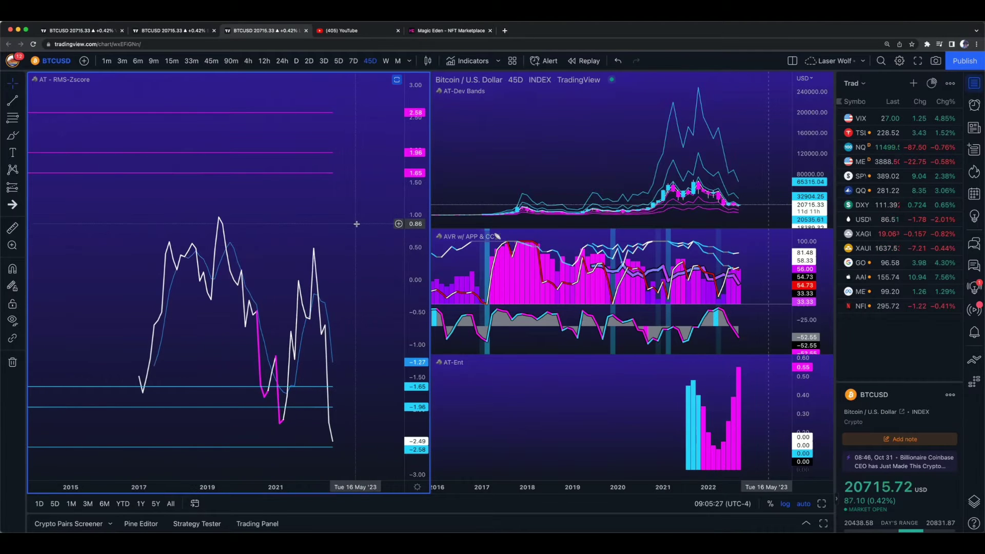
pyautogui.doubleClick(357, 224)
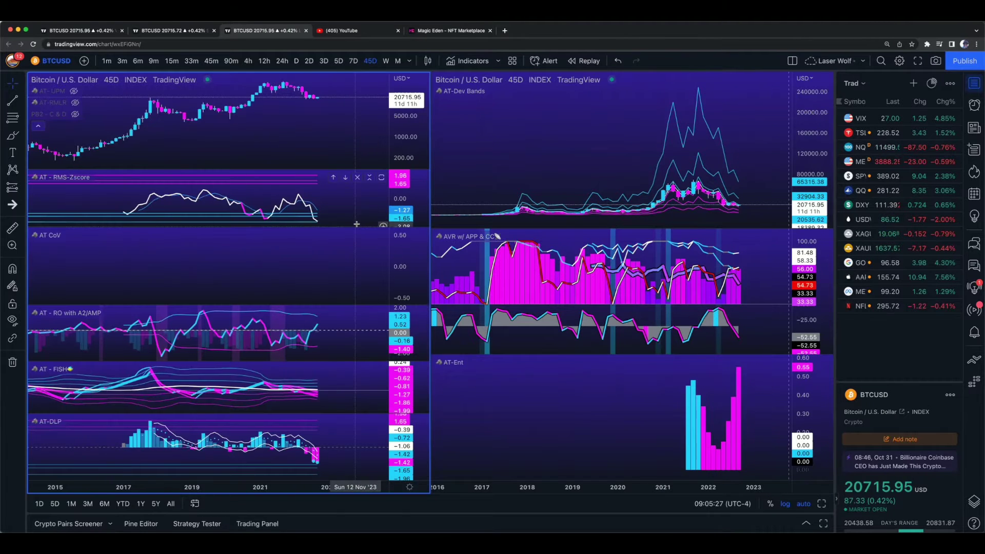
pyautogui.click(397, 61)
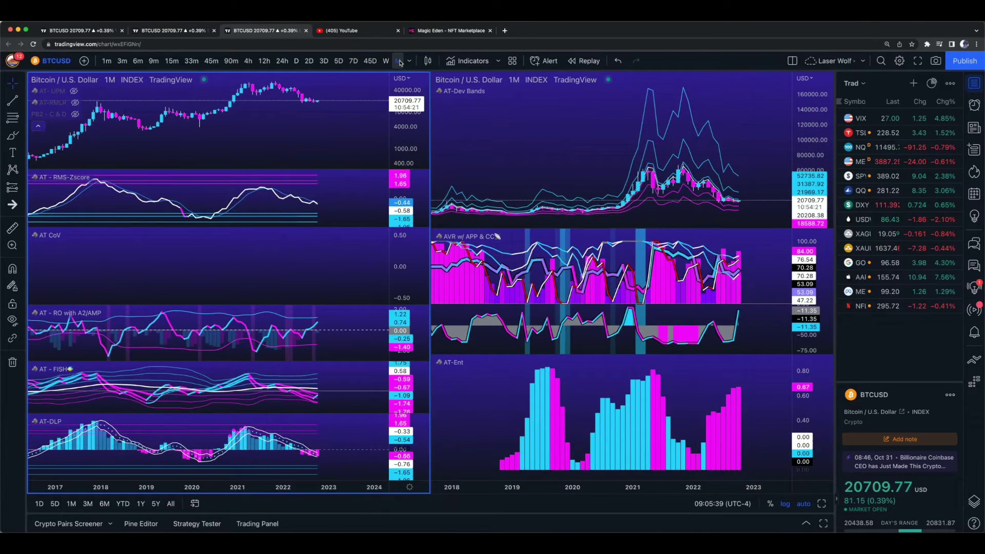
# Bring up the range-band Bitcoin chart and zoom its monthly view in on 2018–2023.
pyautogui.click(175, 31)
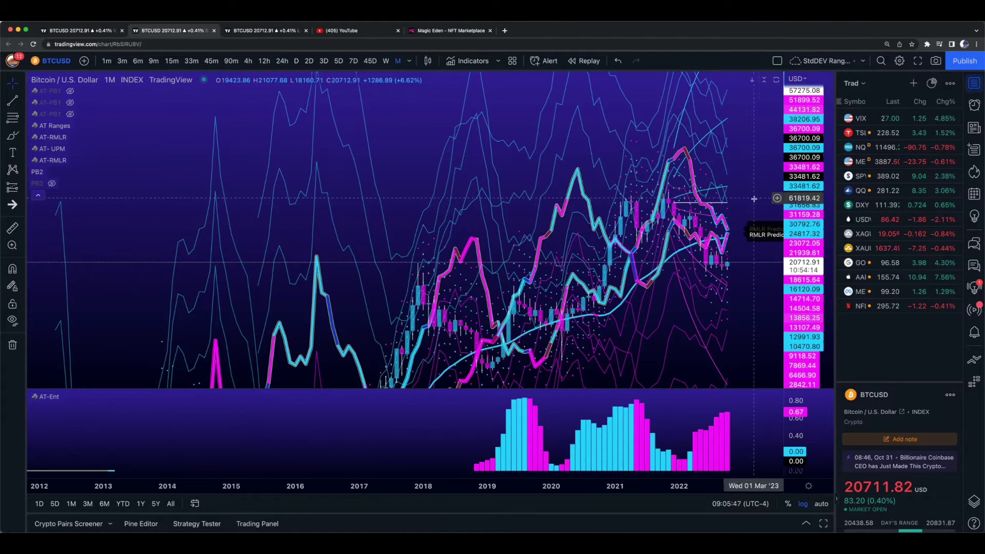
pyautogui.scroll(5, 750, 232)
pyautogui.scroll(1, 750, 232)
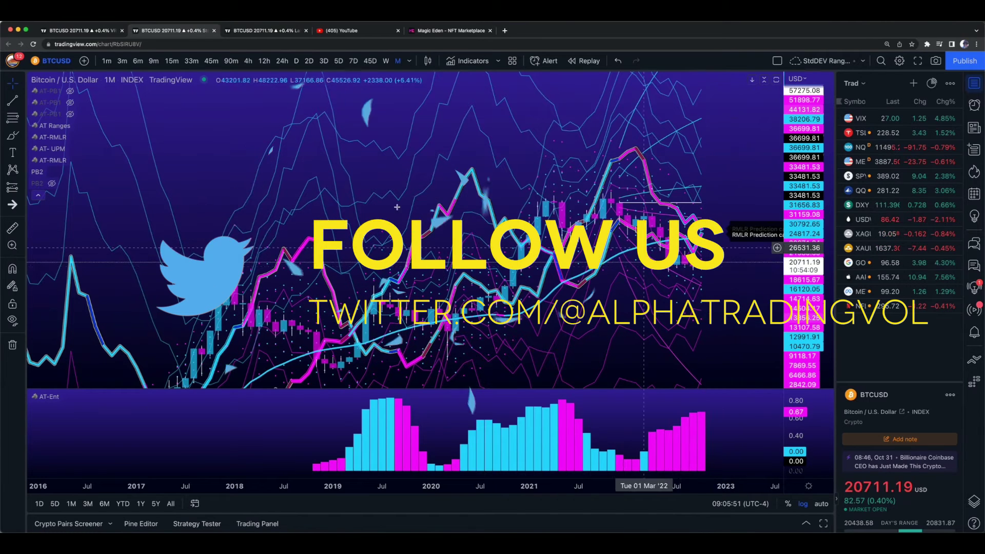
pyautogui.moveTo(67, 163)
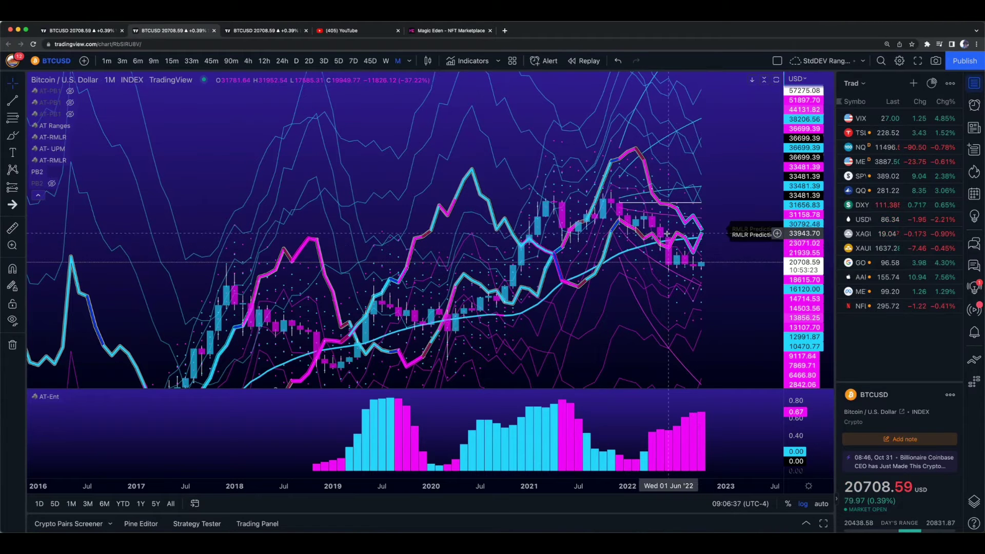
pyautogui.scroll(3, 663, 233)
pyautogui.scroll(2, 667, 233)
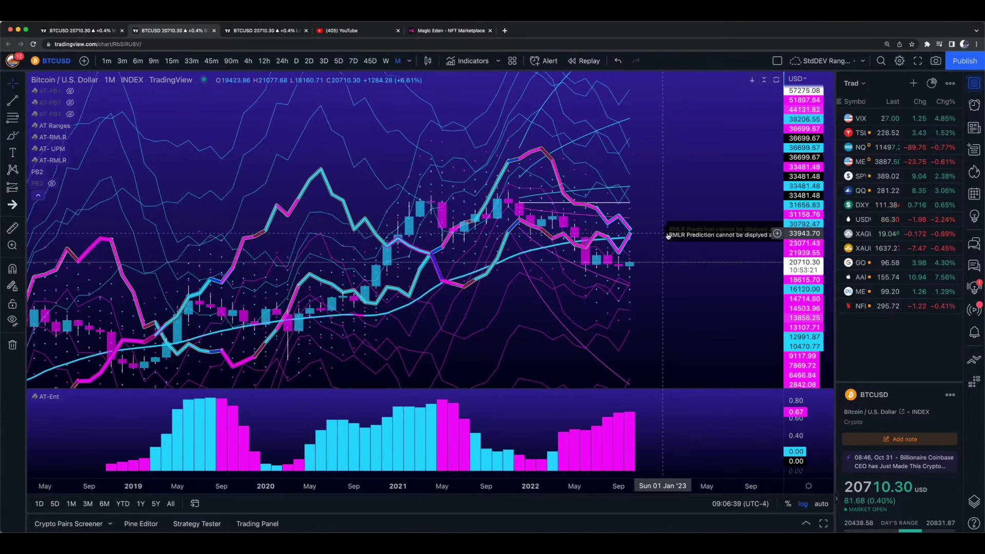
pyautogui.hscroll(-3, 667, 235)
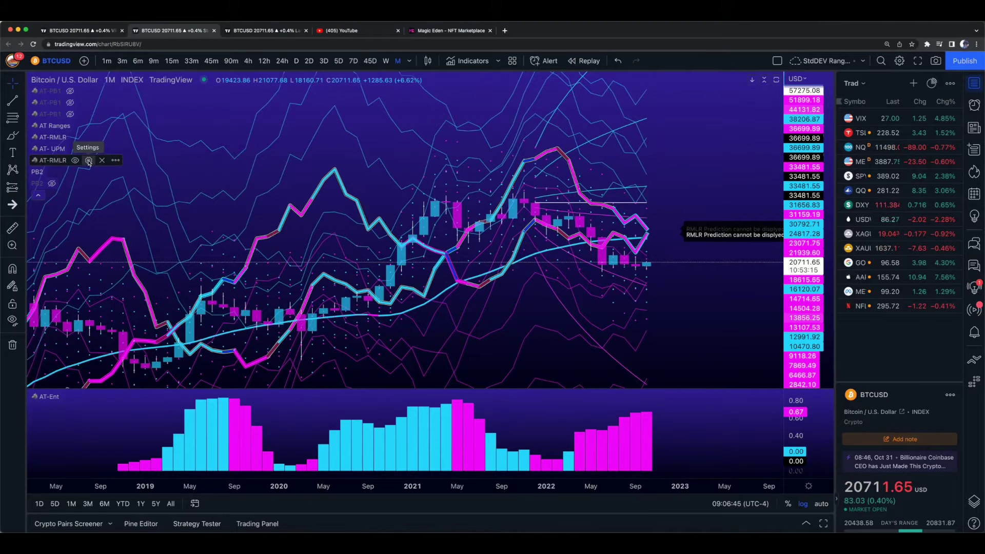
# Check the AT-RMLR indicator settings without changes and zoom in on the range-band Bitcoin chart.
pyautogui.click(88, 162)
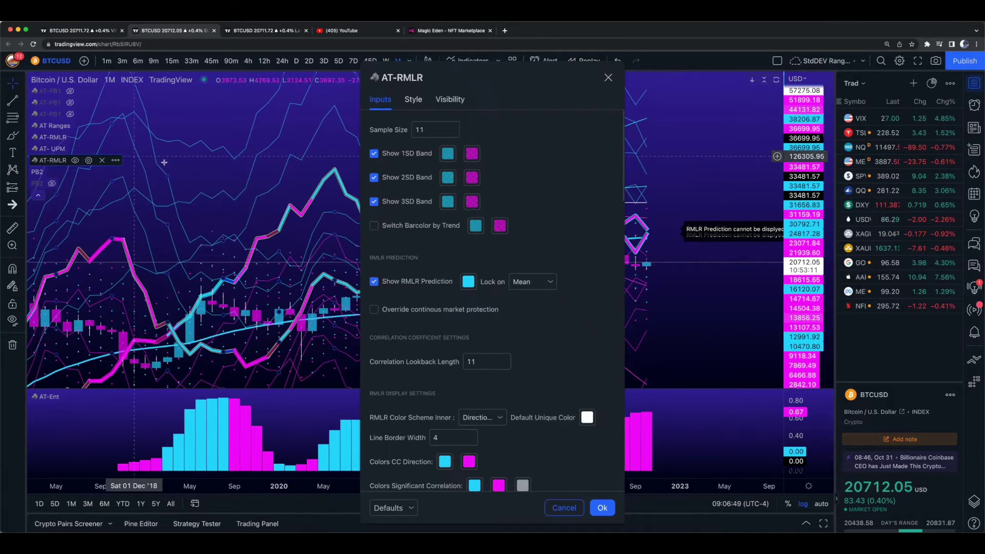
pyautogui.press('Escape')
pyautogui.scroll(4, 558, 207)
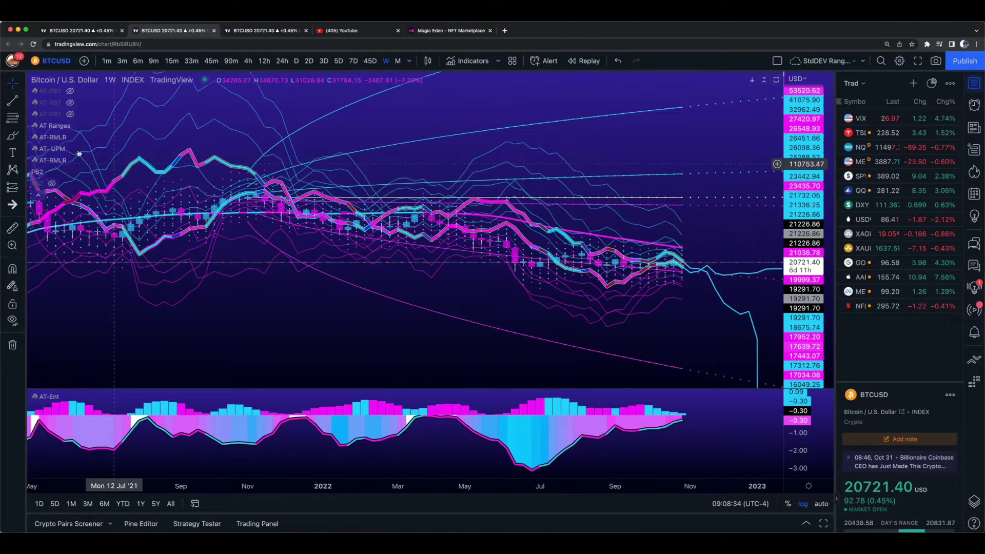
# Zoom the weekly Bitcoin chart to November 2021 onward, stretch the price scale and pan slightly up.
pyautogui.moveTo(43, 171)
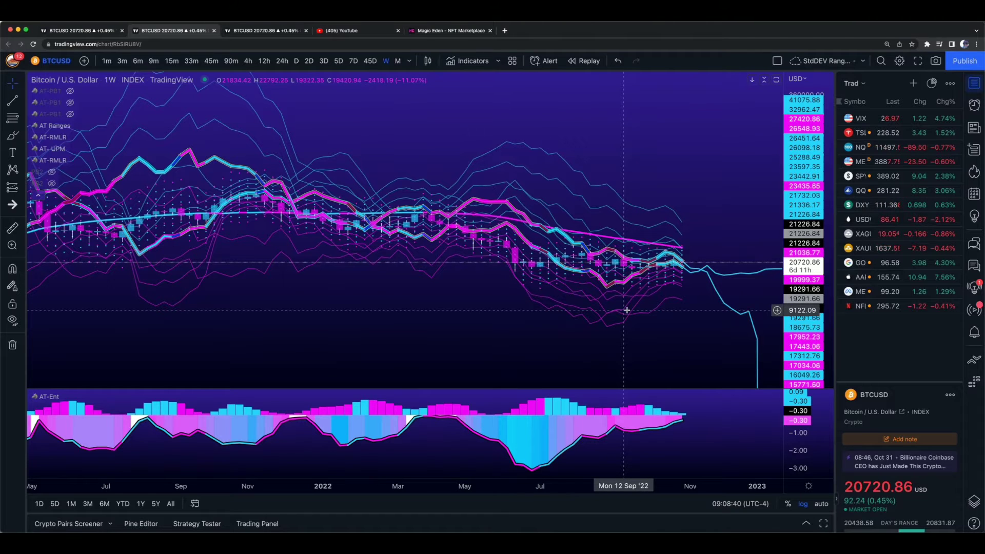
pyautogui.scroll(2, 695, 327)
pyautogui.scroll(3, 694, 326)
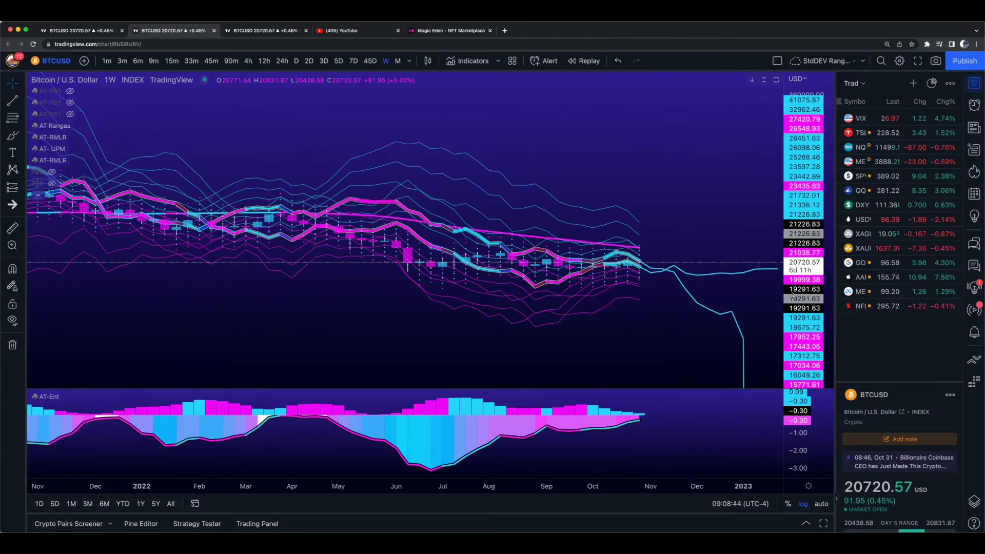
pyautogui.moveTo(805, 310); pyautogui.dragTo(805, 176)
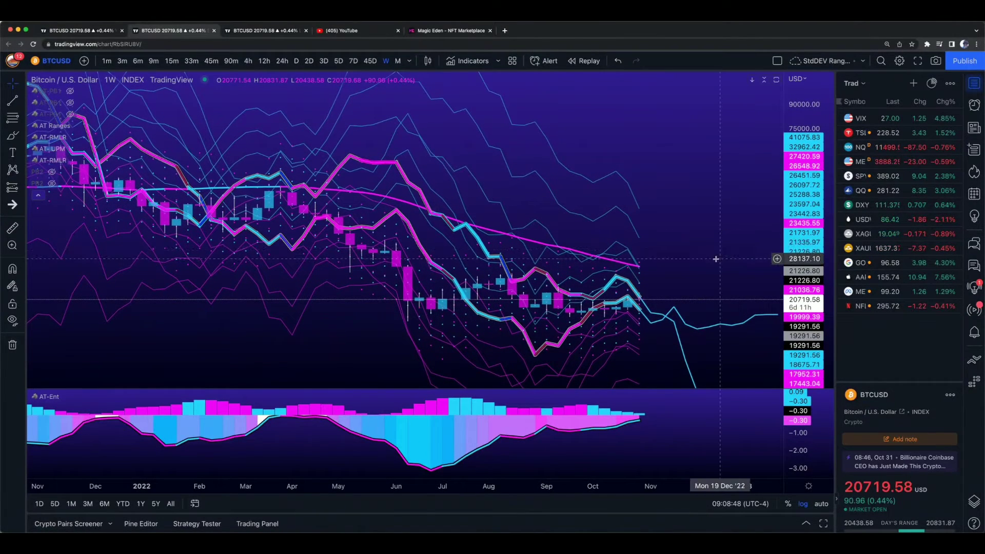
pyautogui.moveTo(715, 249); pyautogui.dragTo(716, 234)
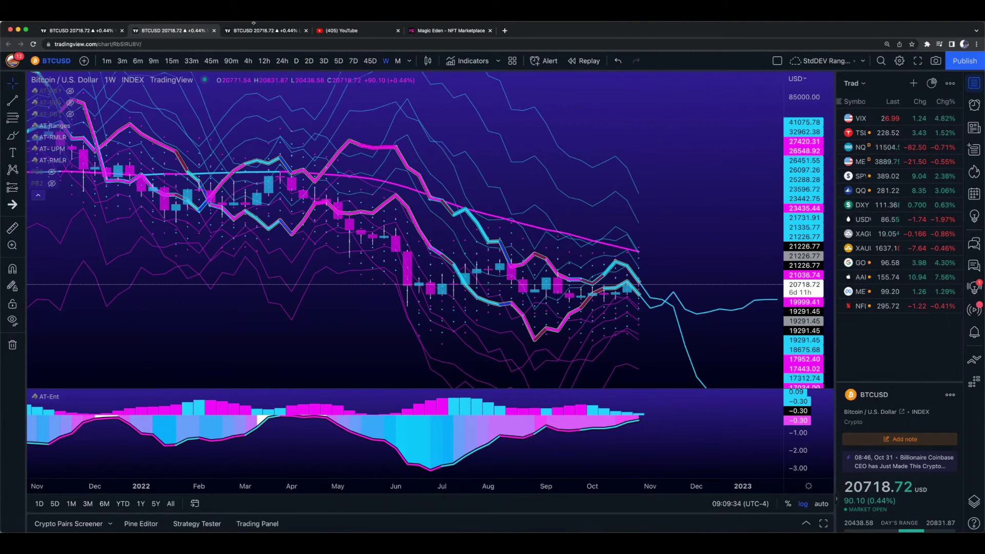
# Go to the multi-chart Bitcoin layout, maximize the left price pane and switch to 24h candles.
pyautogui.click(241, 31)
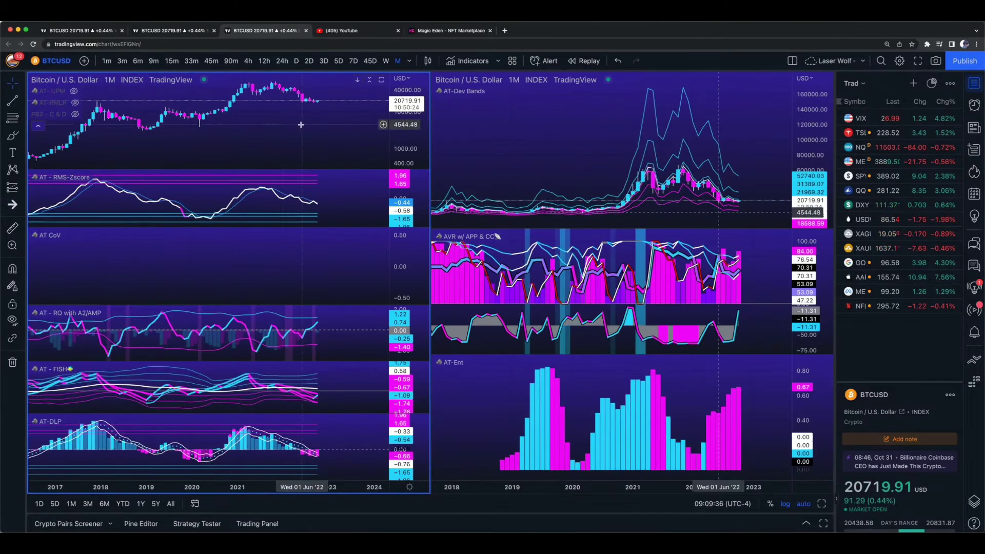
pyautogui.doubleClick(302, 133)
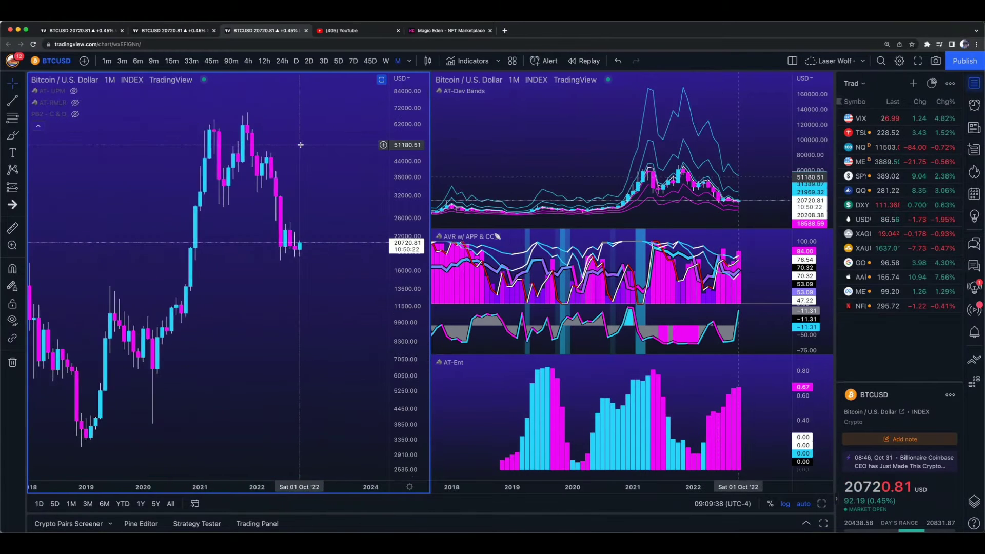
pyautogui.hscroll(-5, 300, 145)
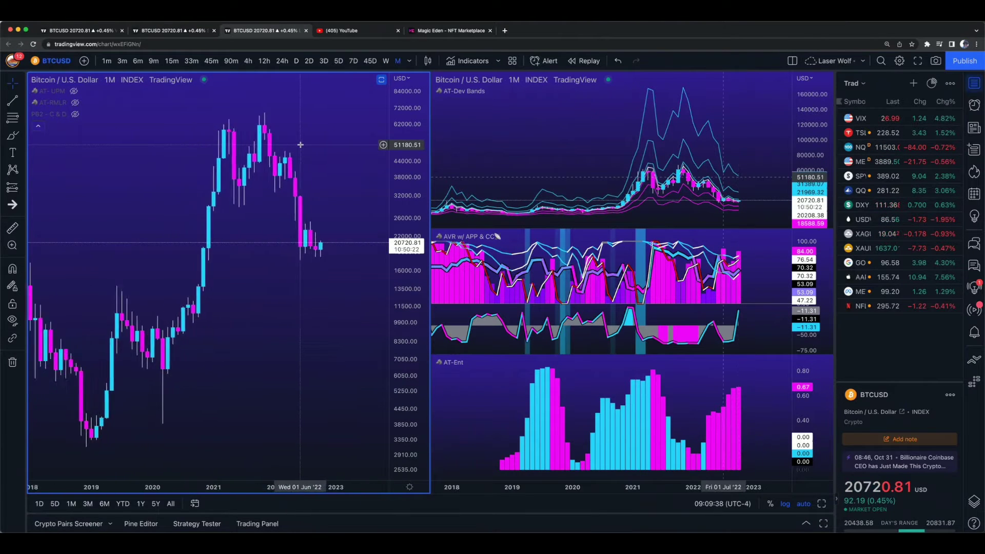
pyautogui.click(282, 61)
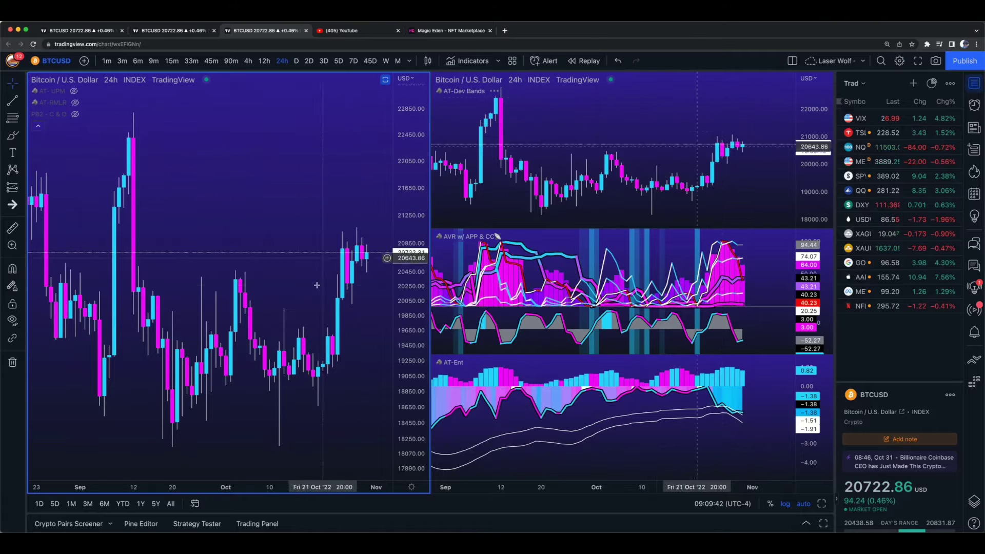
# Draw vertical lines marking 1 October 2022 and 1 November 2022.
pyautogui.click(20, 105)
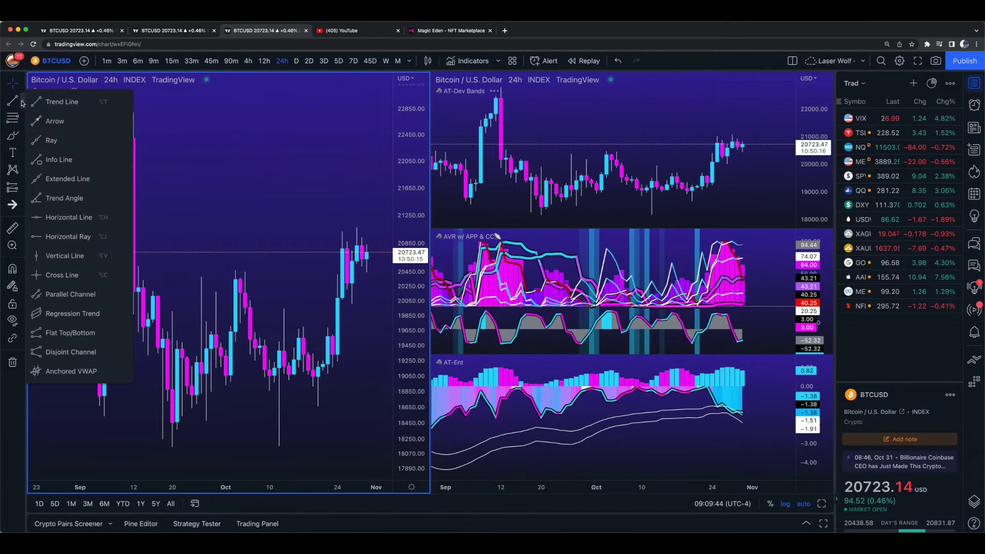
pyautogui.click(73, 261)
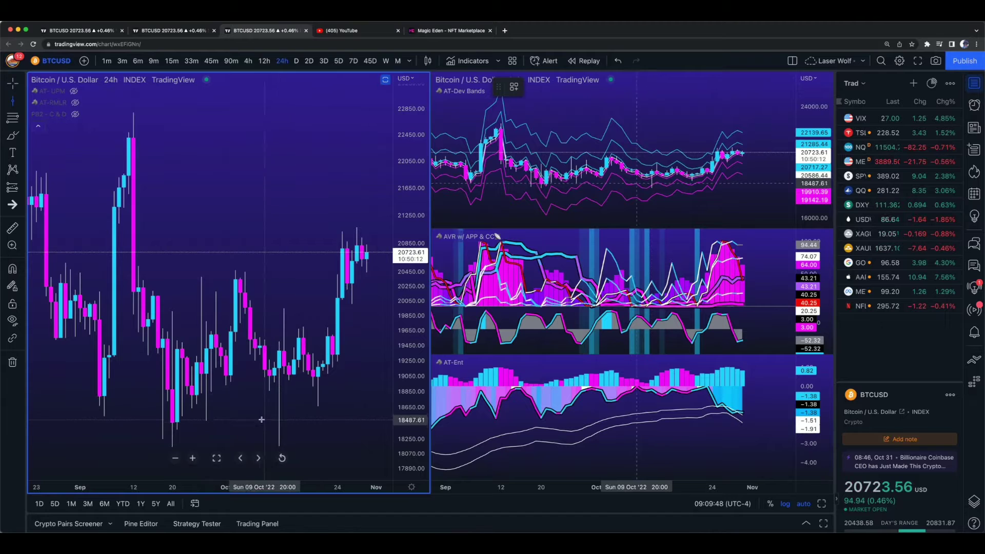
pyautogui.click(226, 405)
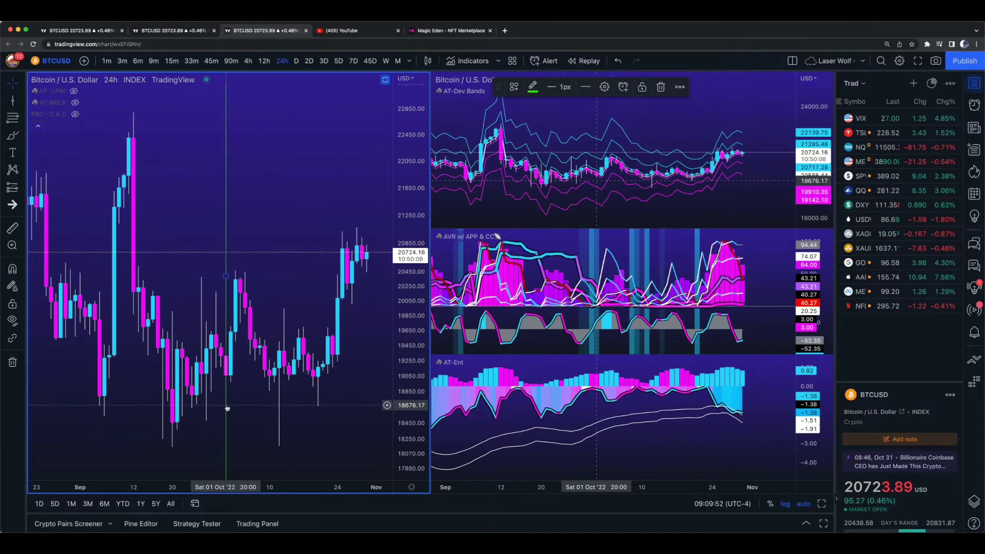
pyautogui.click(12, 102)
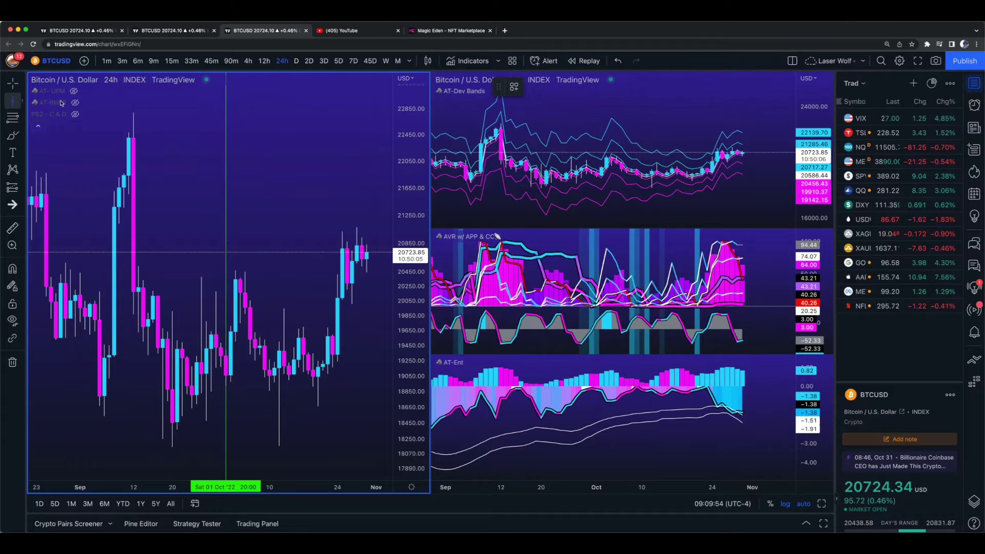
pyautogui.click(377, 264)
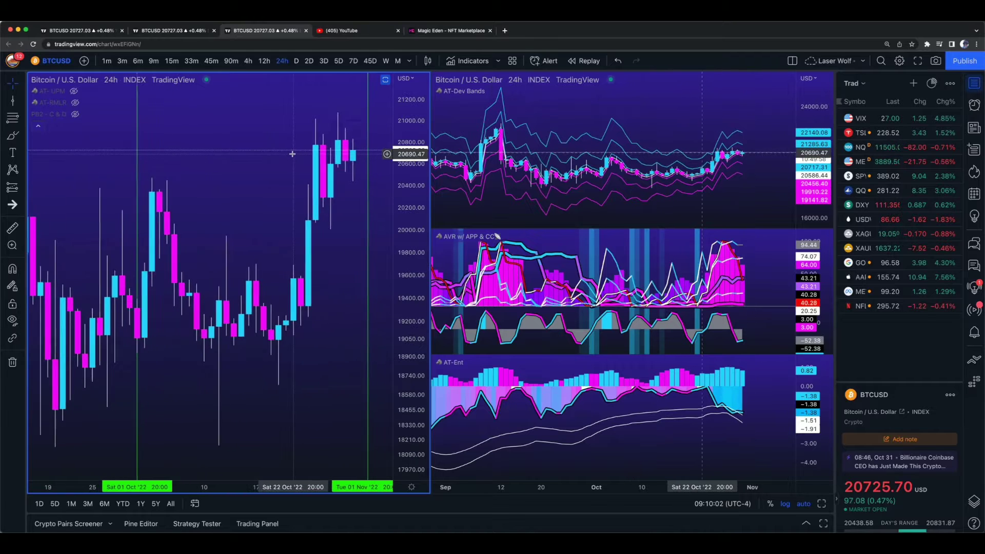
pyautogui.hscroll(5, 292, 154)
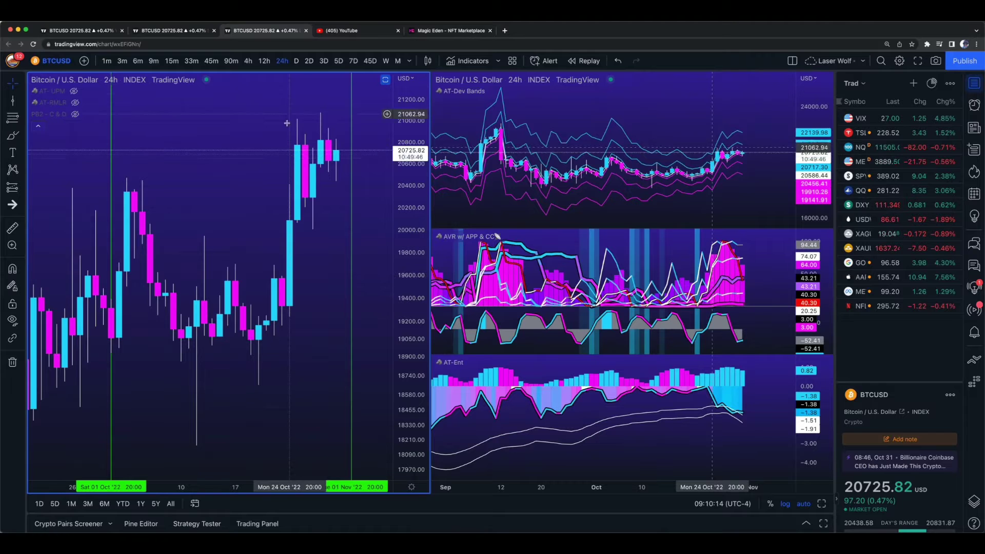
pyautogui.hscroll(3, 267, 180)
pyautogui.hscroll(-2, 267, 180)
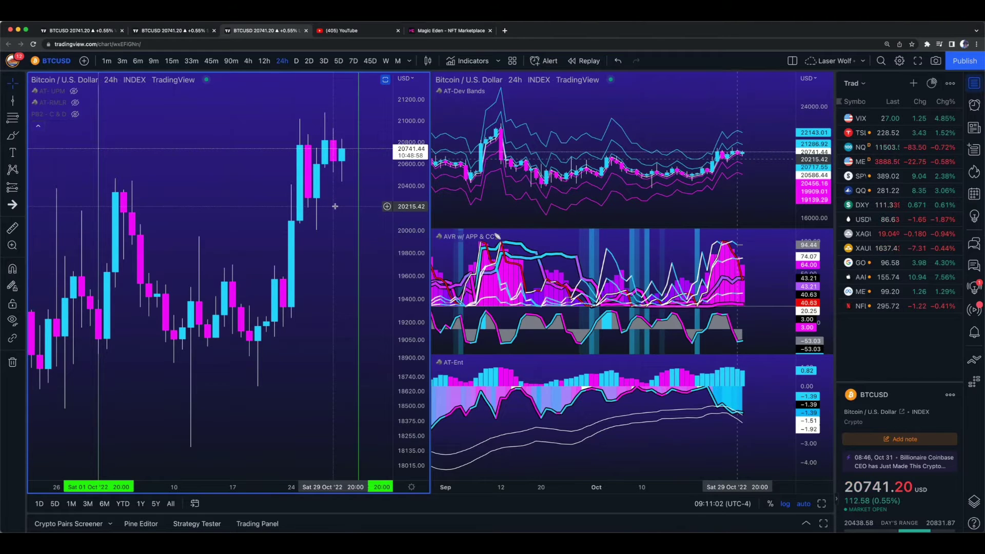
# Show the other tab's 15-minute BTCUSD chart with AT-VRE, MTF Laplace and AT-Normal levels.
pyautogui.click(73, 30)
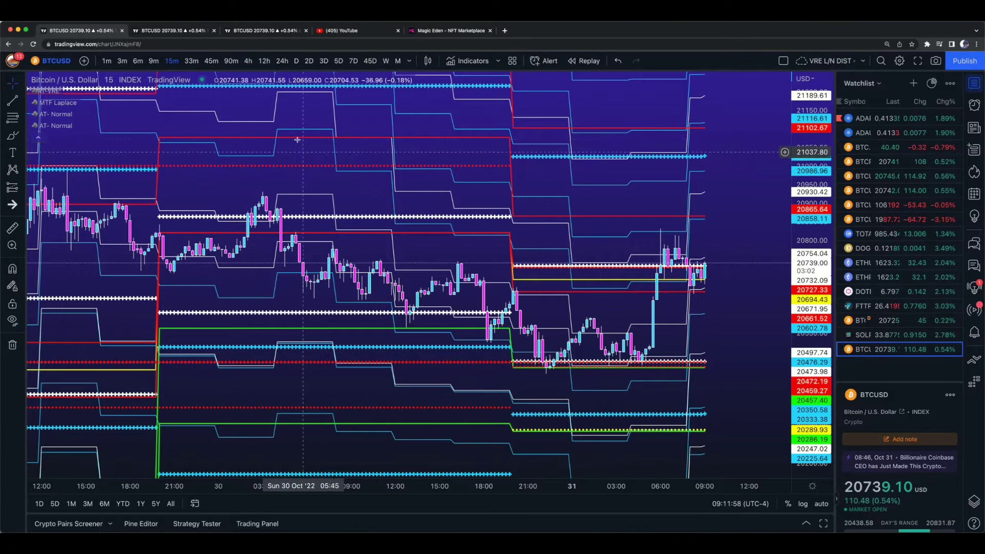
# Return to the two-chart Bitcoin layout tab and set both charts to weekly candles.
pyautogui.click(257, 31)
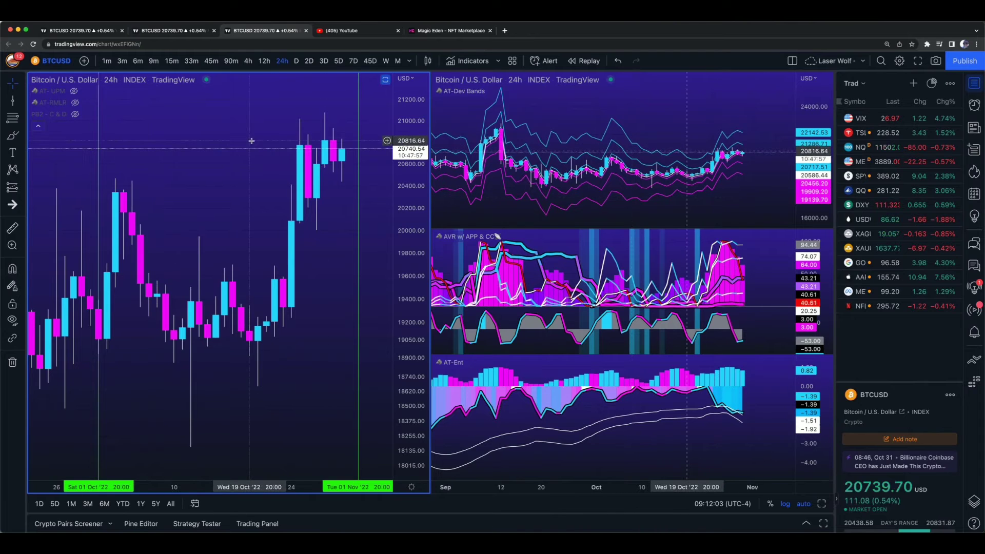
pyautogui.click(387, 62)
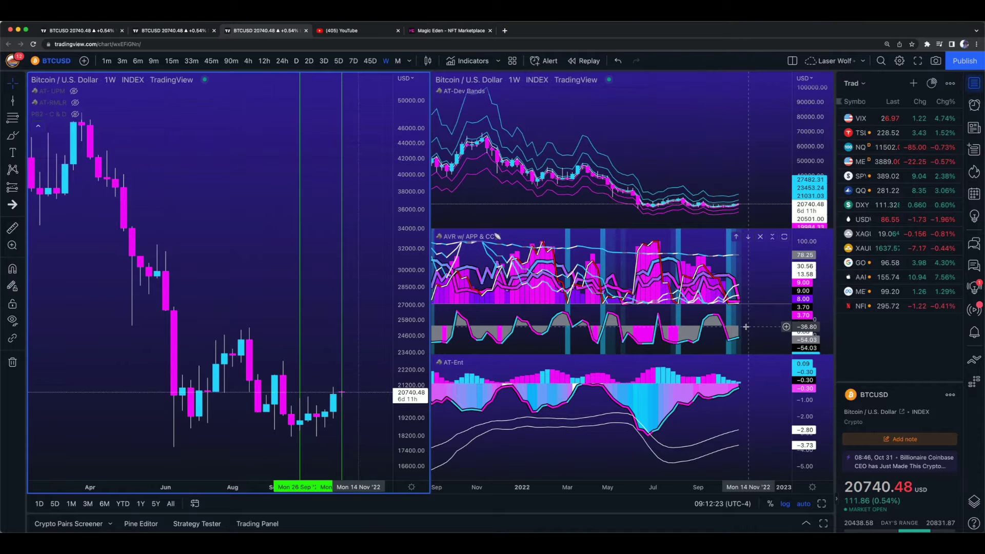
# Set both Bitcoin charts to 4-hour candles with the left chart's RMS-Zscore, CoV, RO, FISH and DLP panes visible.
pyautogui.click(249, 61)
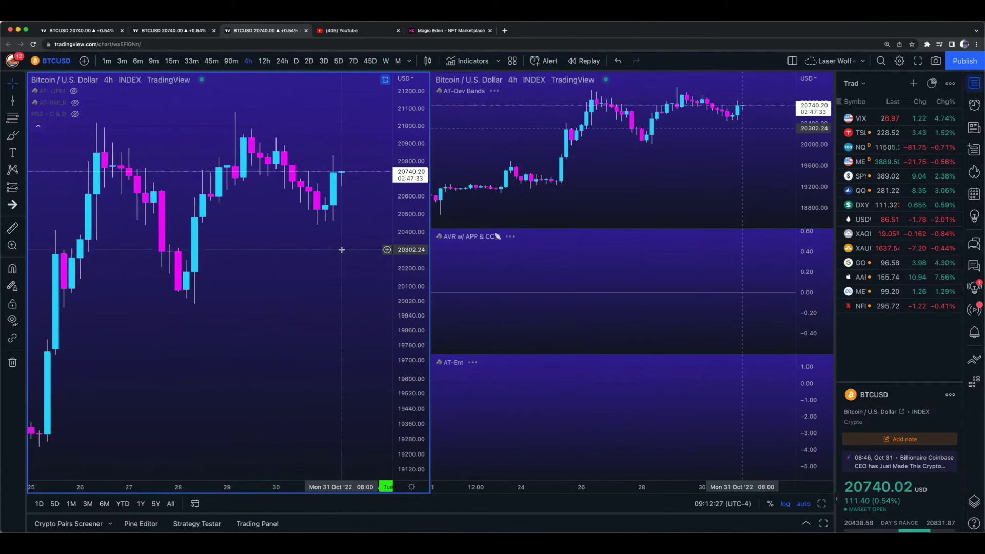
pyautogui.scroll(-5, 341, 250)
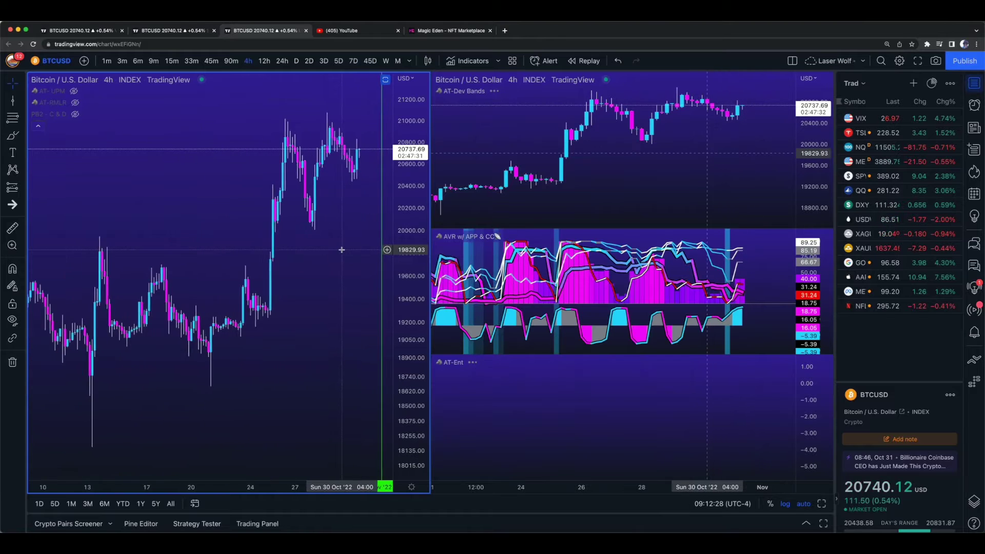
pyautogui.scroll(-5, 342, 250)
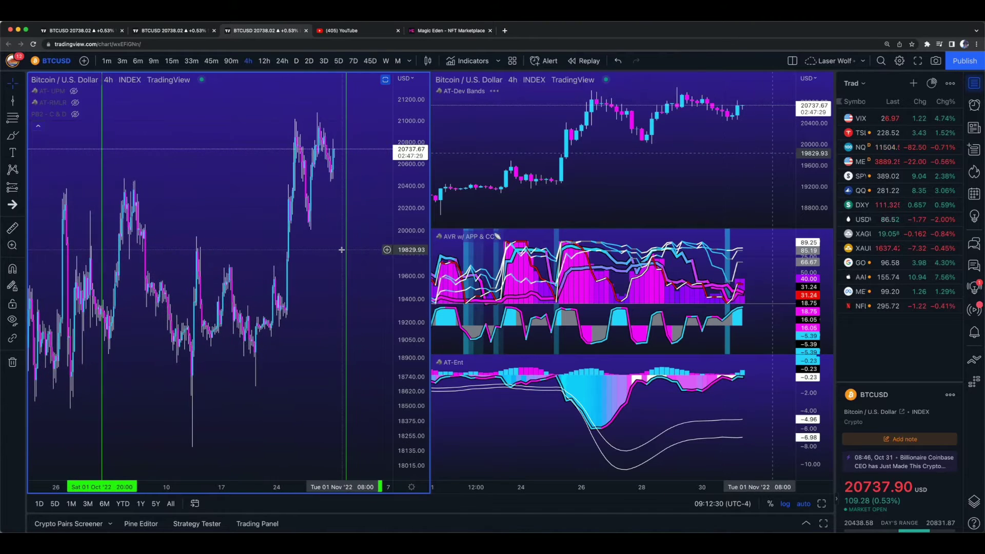
pyautogui.scroll(4, 342, 250)
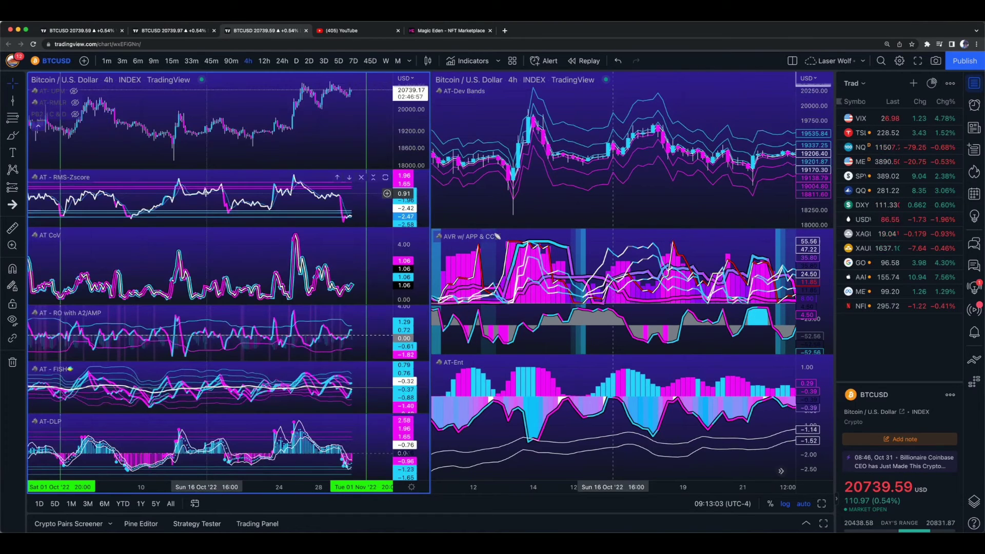
# Put both Bitcoin charts back on weekly candles and scroll the right chart.
pyautogui.click(386, 61)
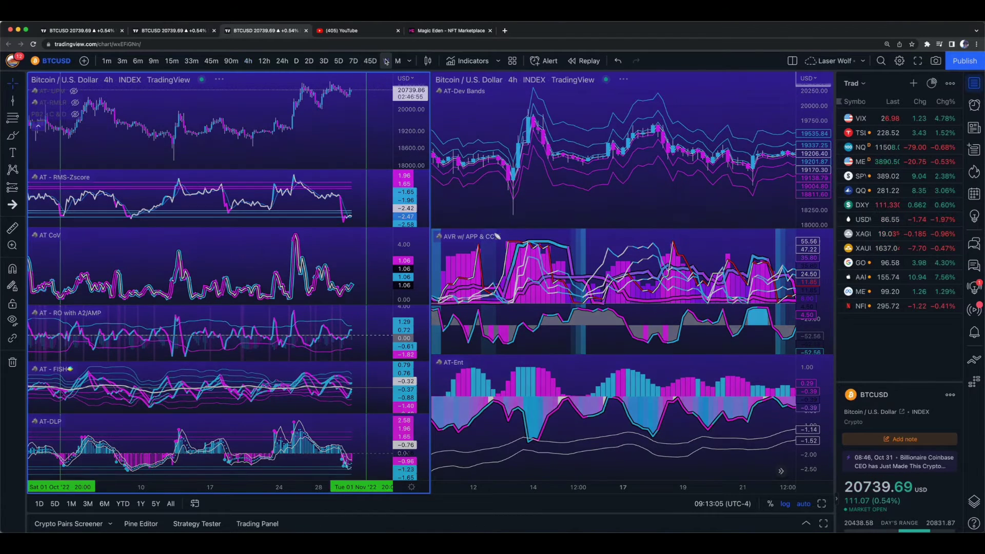
pyautogui.hscroll(10, 635, 234)
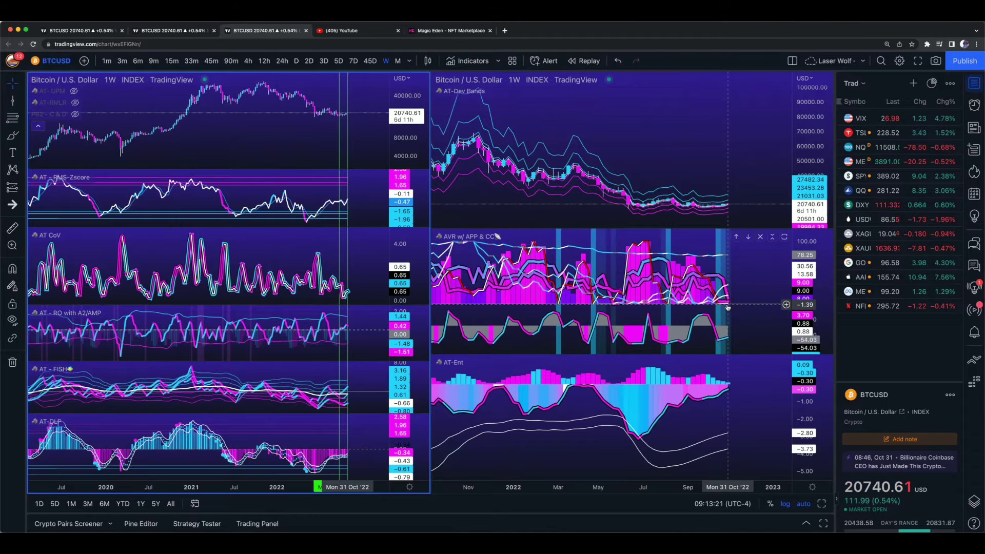
pyautogui.doubleClick(758, 259)
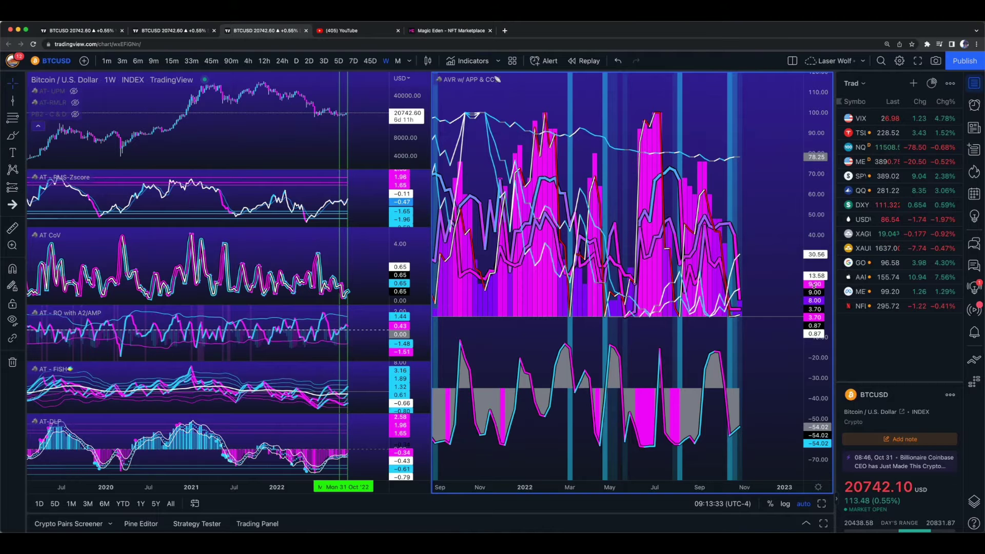
pyautogui.scroll(-3, 760, 236)
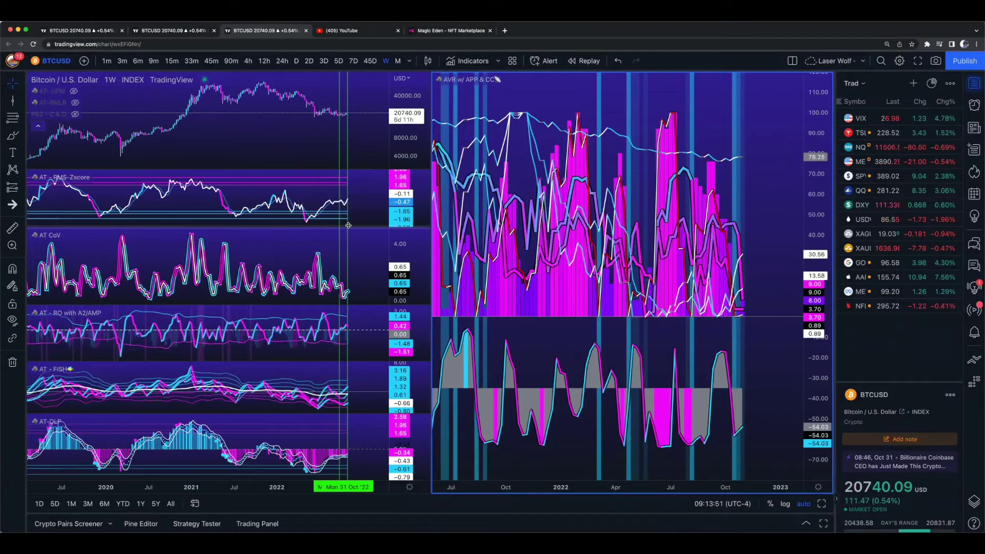
pyautogui.doubleClick(776, 212)
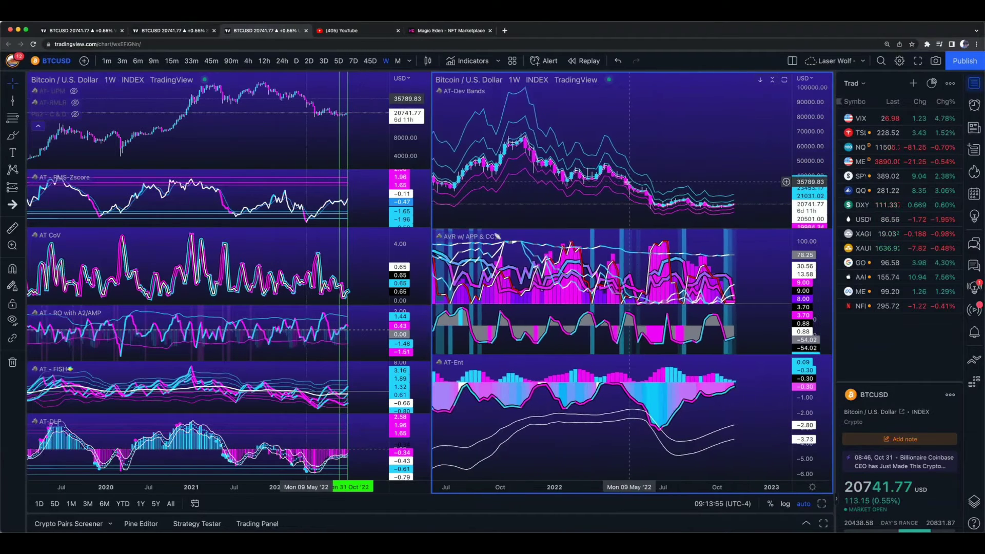
# Delete both vertical date lines from the left weekly Bitcoin chart, then zoom to 2021–early 2023.
pyautogui.hscroll(-3, 629, 185)
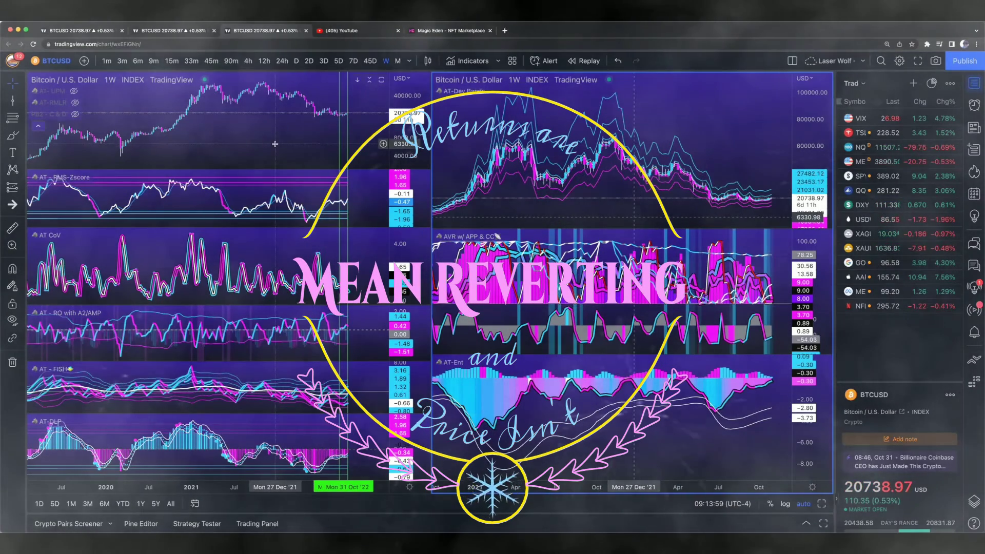
pyautogui.click(13, 362)
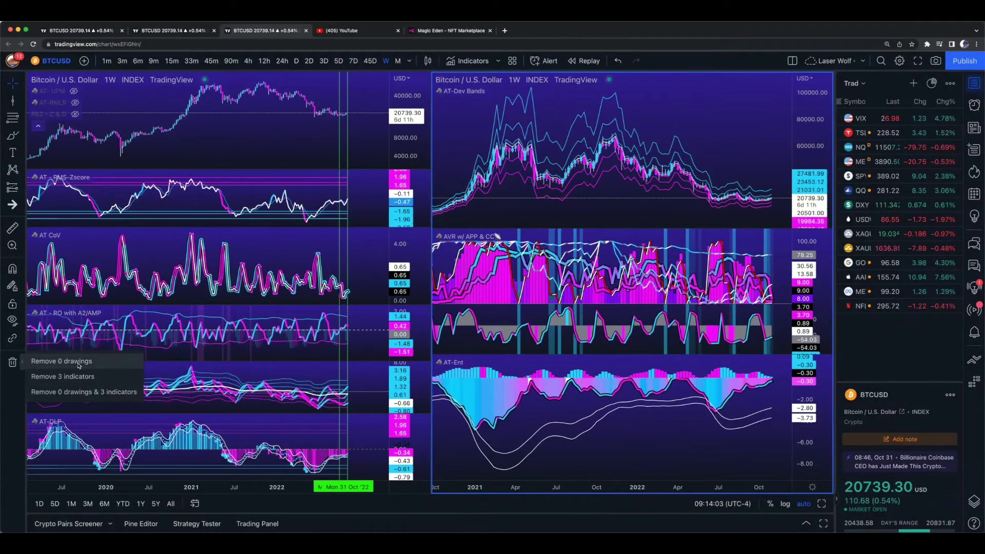
pyautogui.click(78, 362)
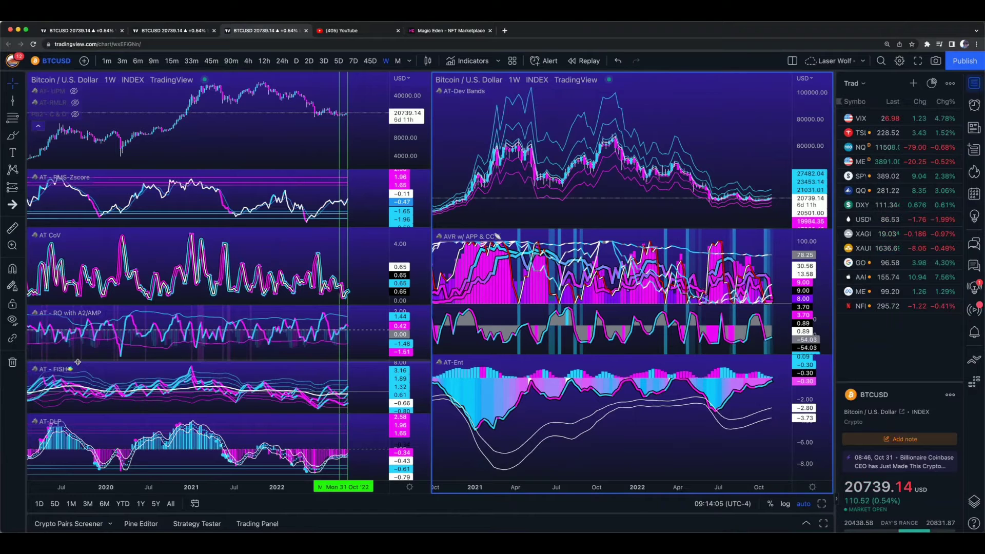
pyautogui.click(348, 250)
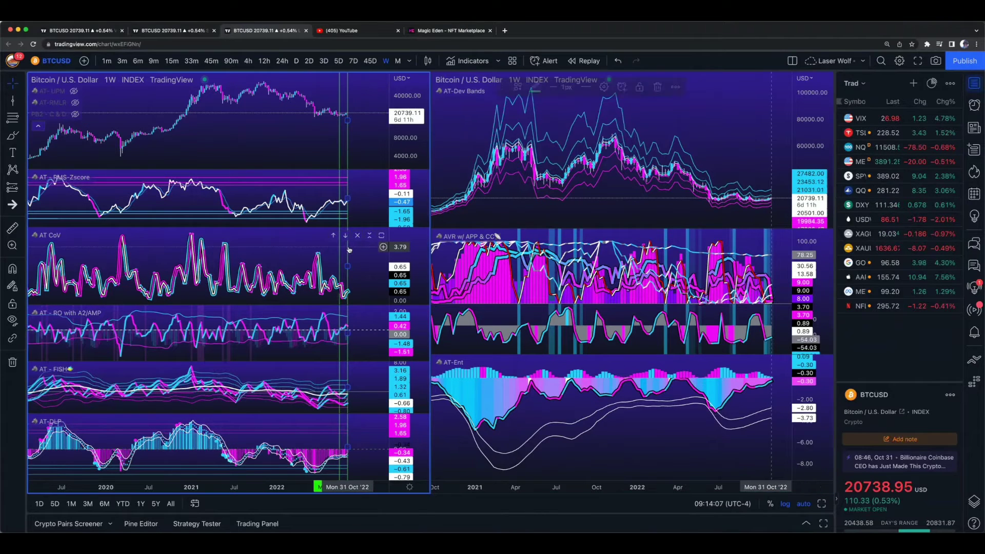
pyautogui.click(661, 88)
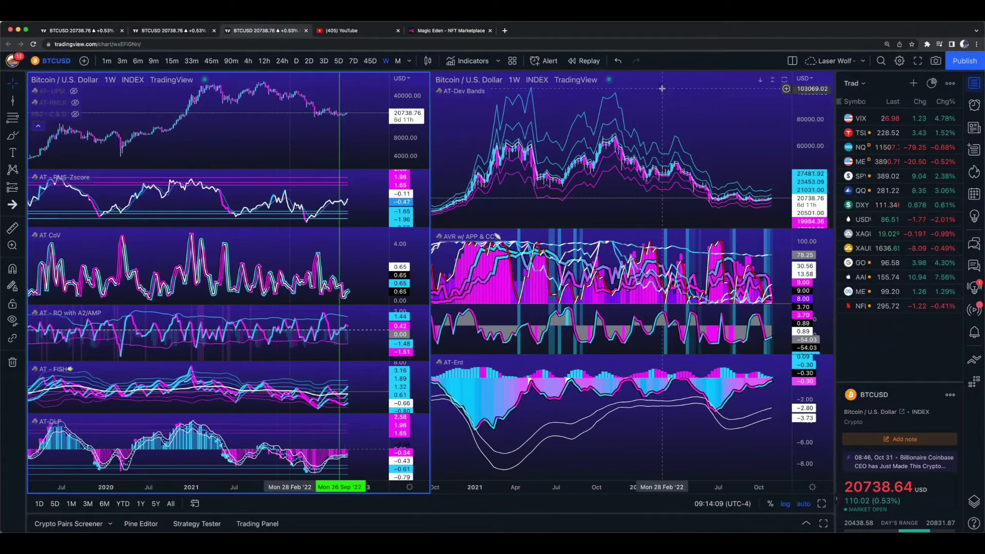
pyautogui.click(340, 144)
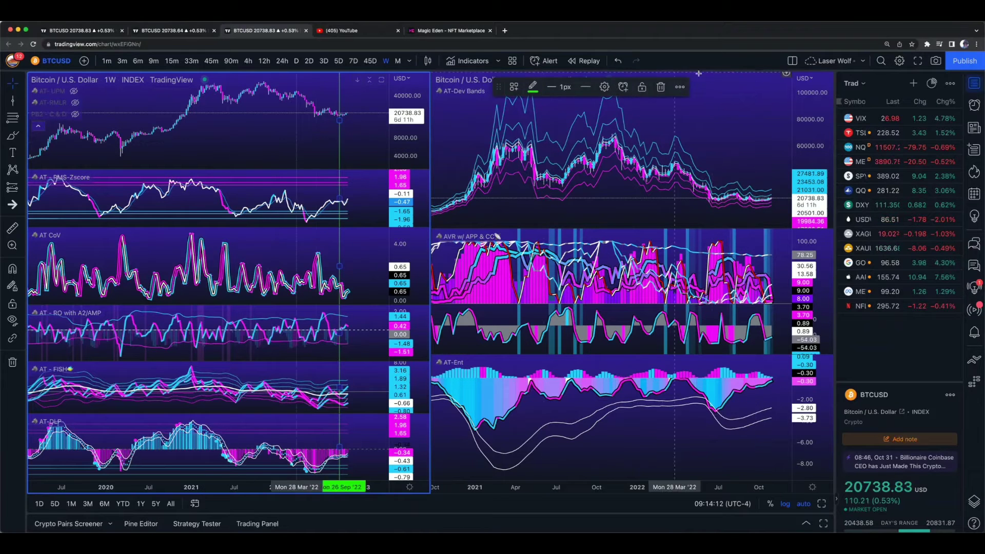
pyautogui.click(661, 88)
pyautogui.scroll(4, 275, 234)
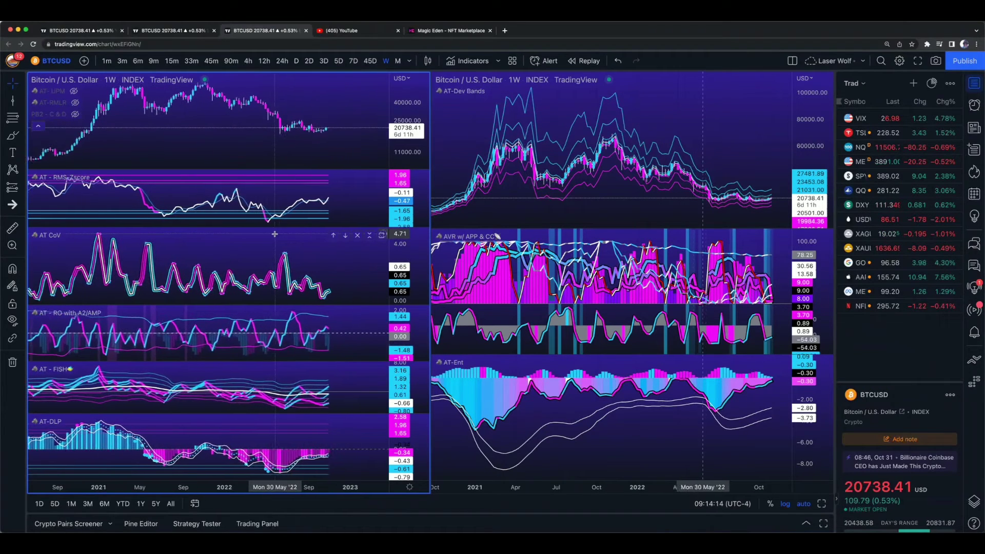
pyautogui.scroll(3, 275, 234)
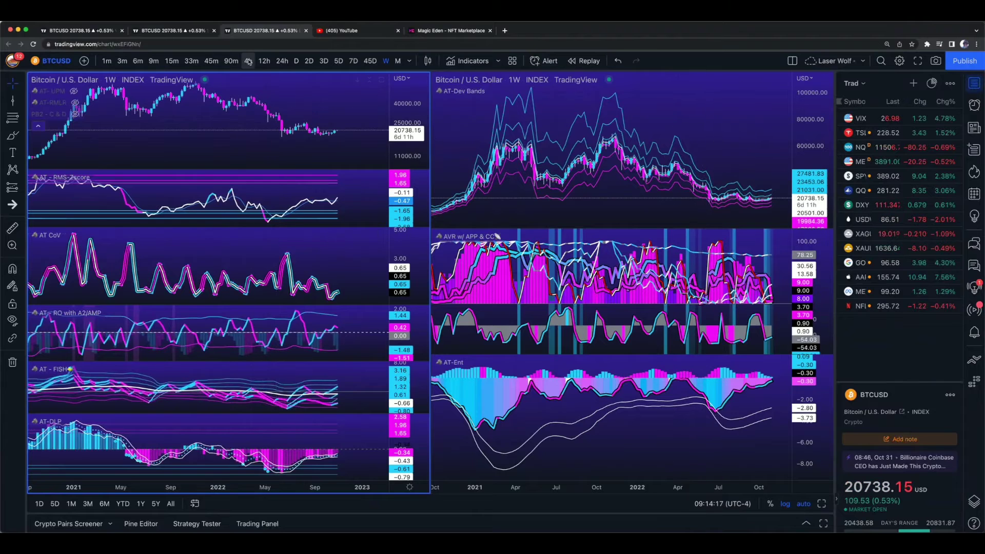
# Switch both Bitcoin charts to 4-hour candles and zoom into mid-to-late October 2022.
pyautogui.click(249, 61)
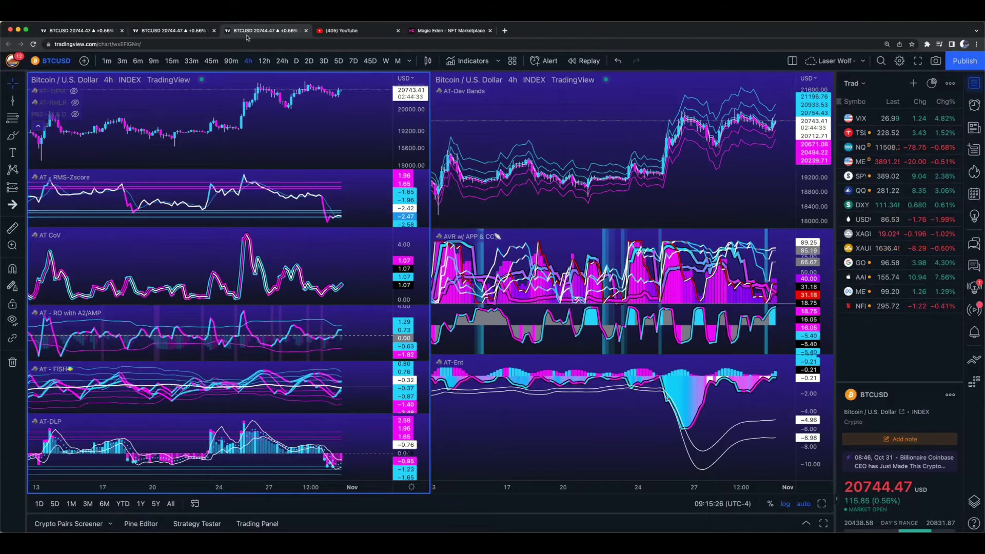
pyautogui.scroll(3, 561, 154)
pyautogui.scroll(4, 561, 153)
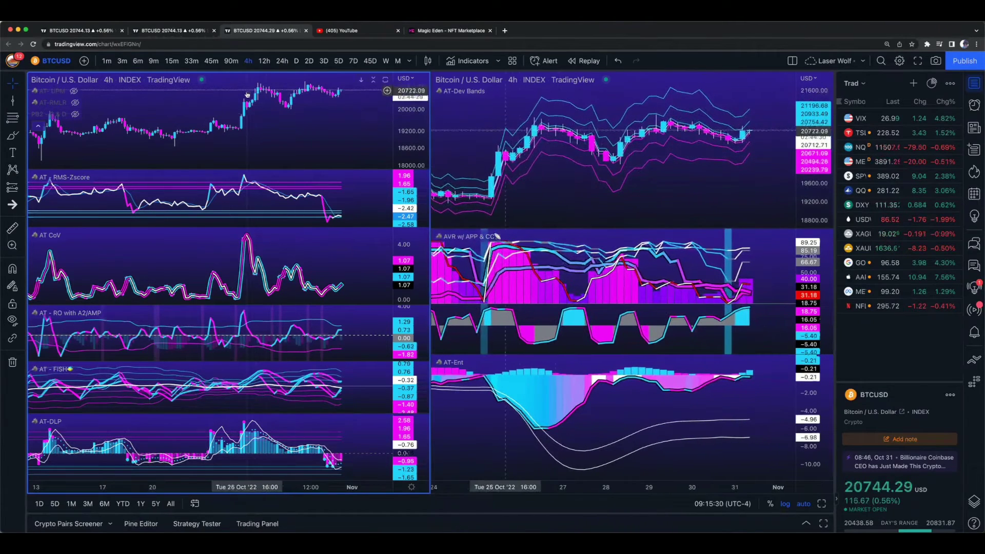
pyautogui.scroll(4, 273, 131)
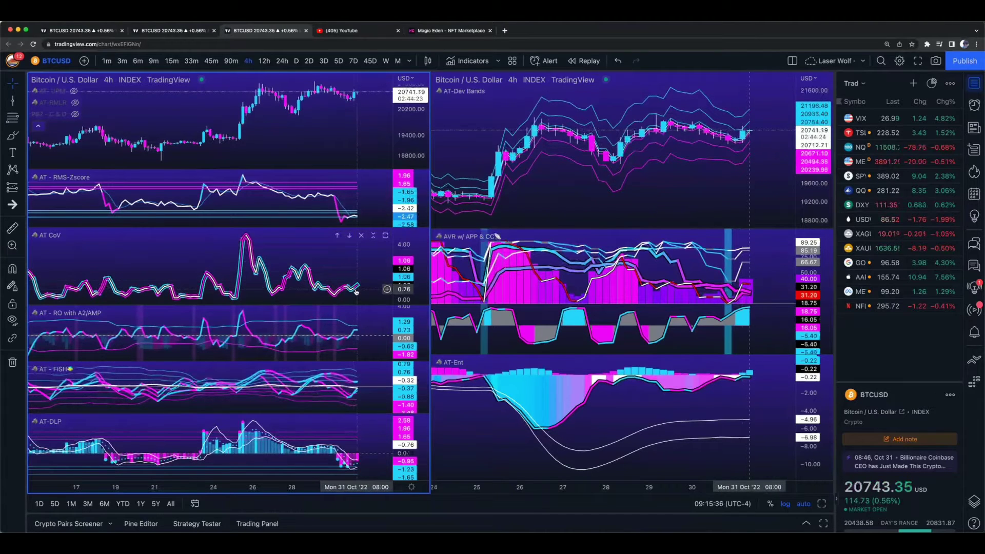
# Move both charts from 90-minute to 45-minute candles, zoomed to about 28–31 October 2022.
pyautogui.click(228, 62)
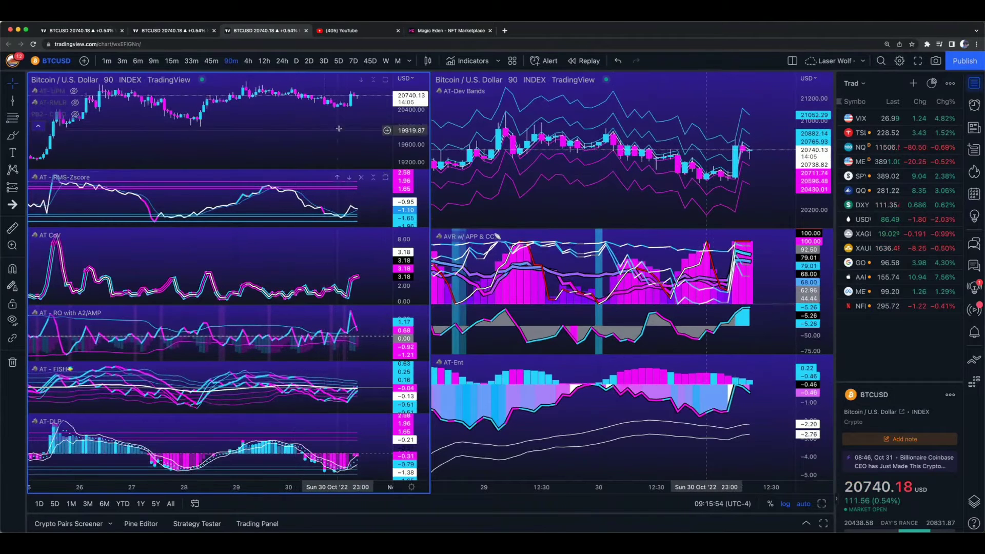
pyautogui.click(210, 61)
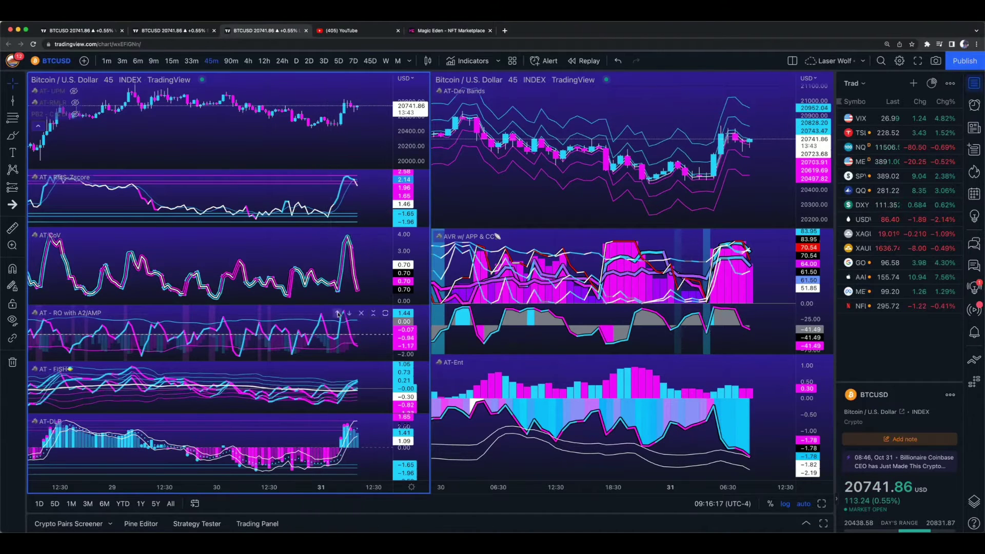
pyautogui.hscroll(5, 307, 281)
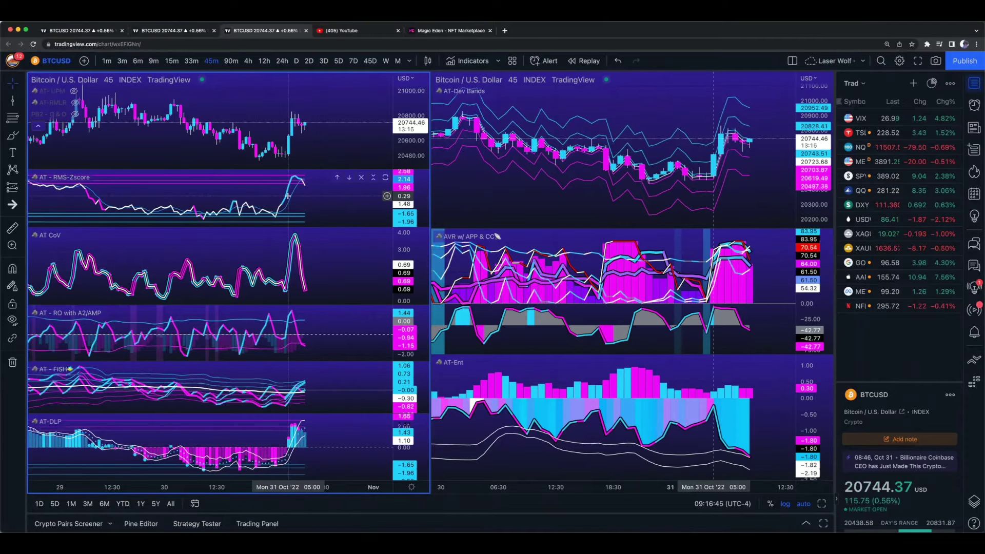
pyautogui.scroll(-5, 198, 189)
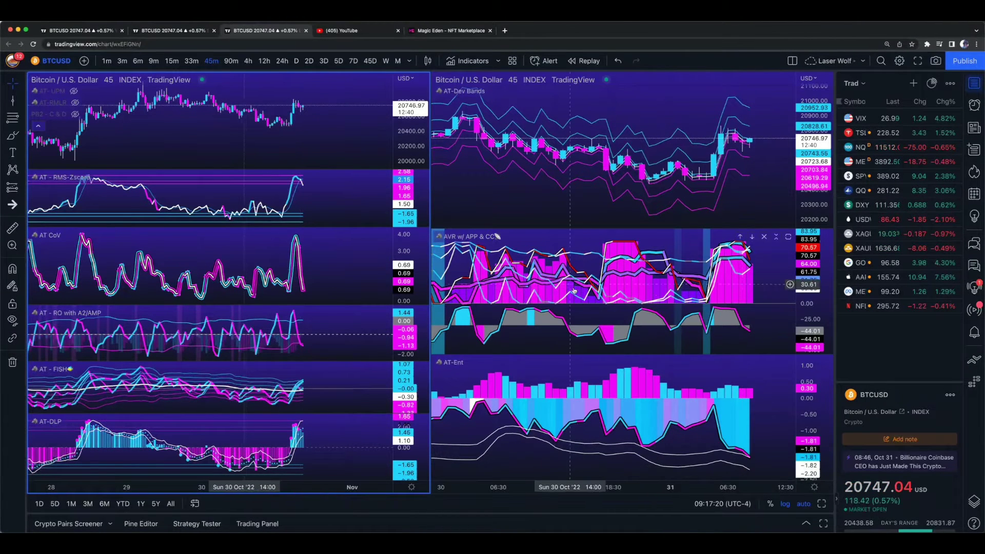
pyautogui.scroll(-5, 579, 298)
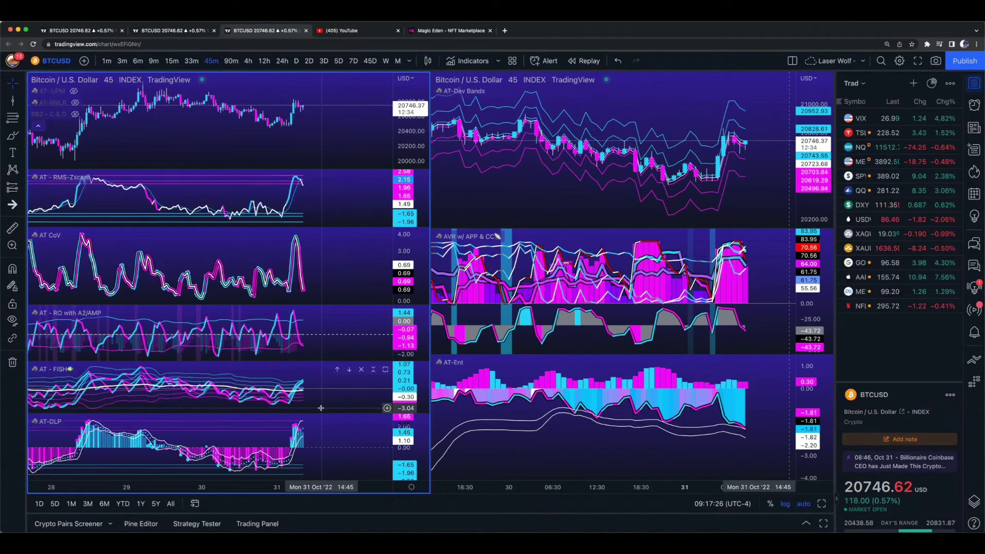
# Put both Bitcoin charts on 33-minute candles and zoom the left chart in.
pyautogui.click(190, 61)
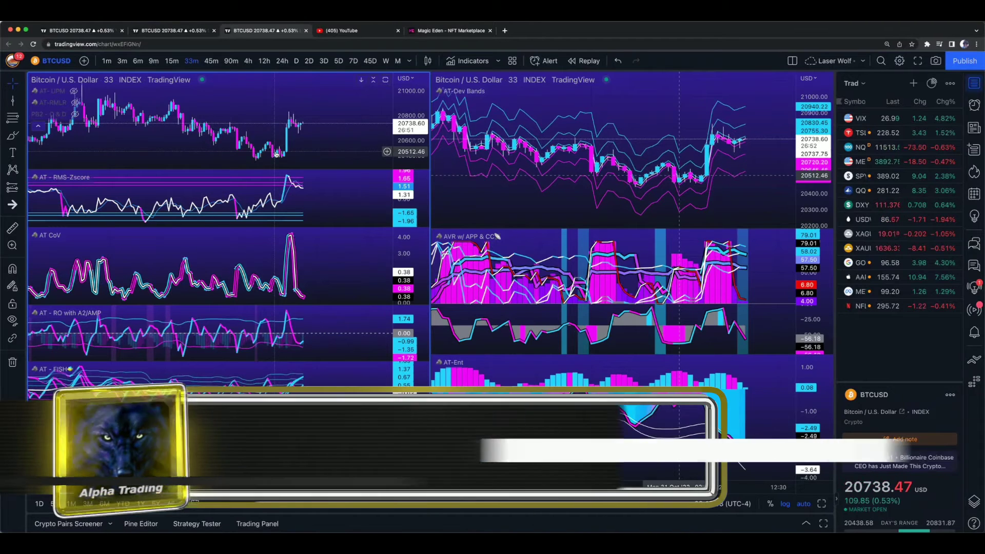
pyautogui.scroll(2, 276, 154)
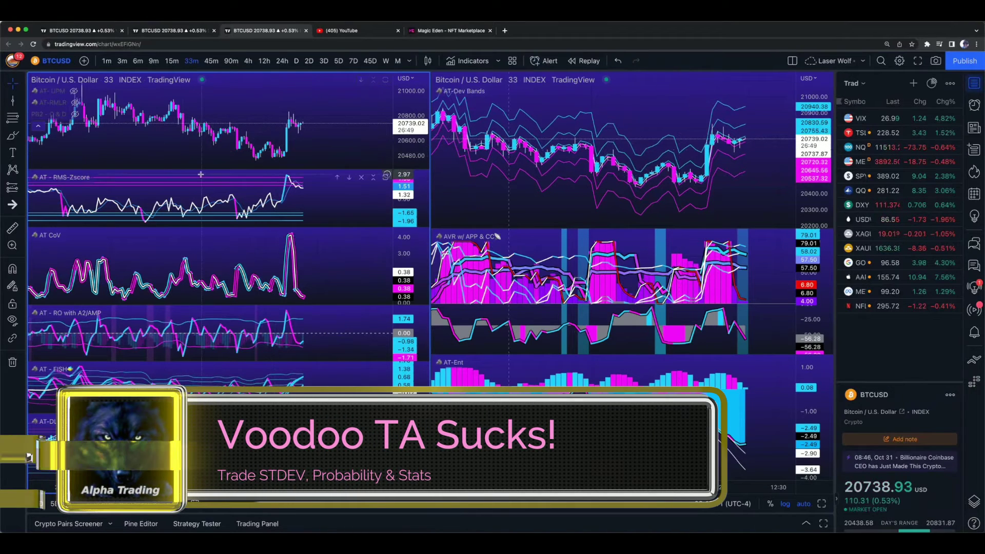
pyautogui.scroll(3, 201, 174)
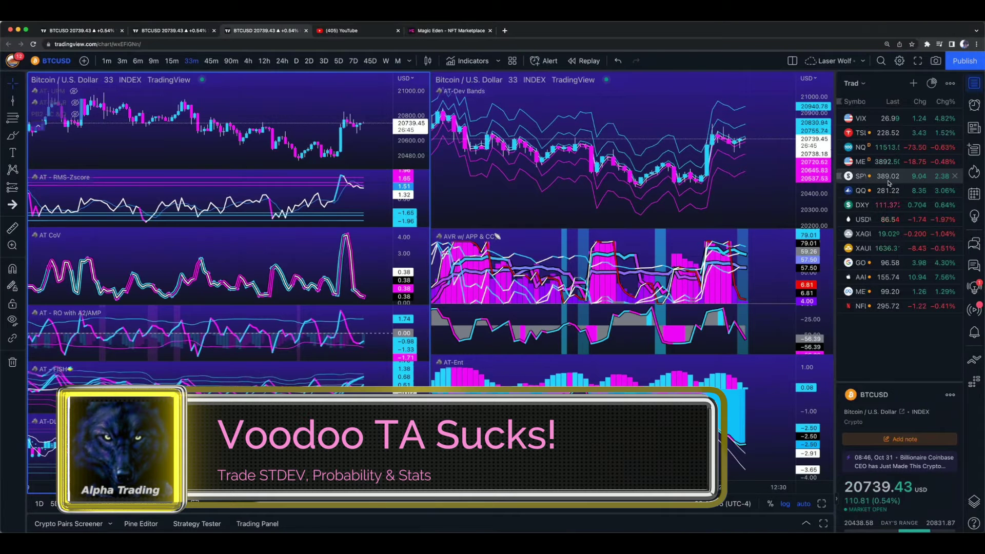
# Return to the other chart layout and show the Trad watchlist beside the 15-minute Bitcoin chart.
pyautogui.click(93, 32)
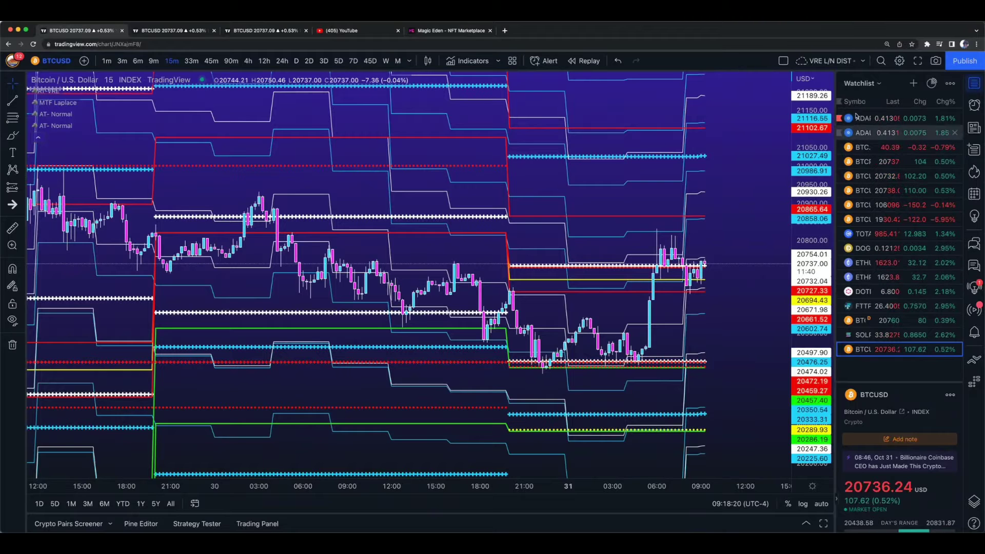
pyautogui.click(861, 83)
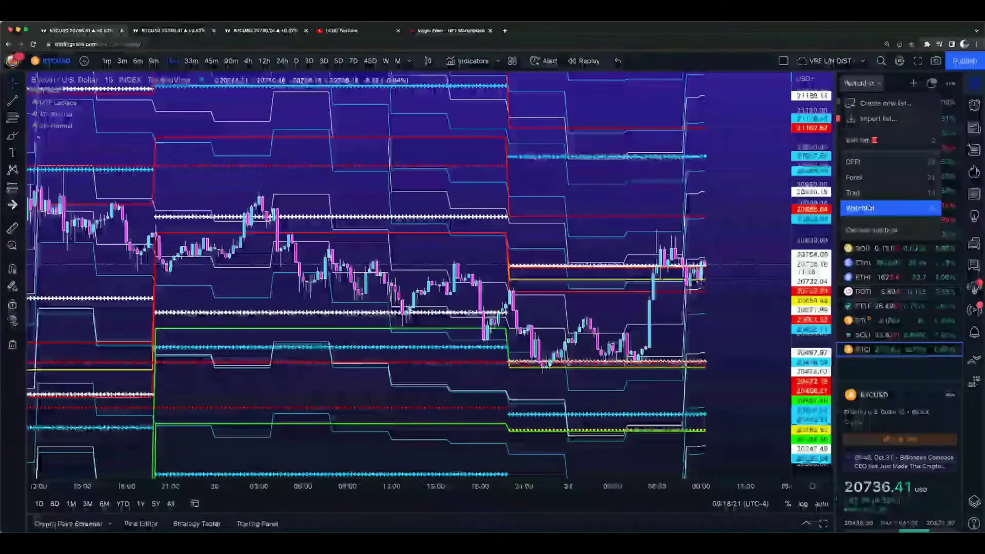
pyautogui.click(853, 194)
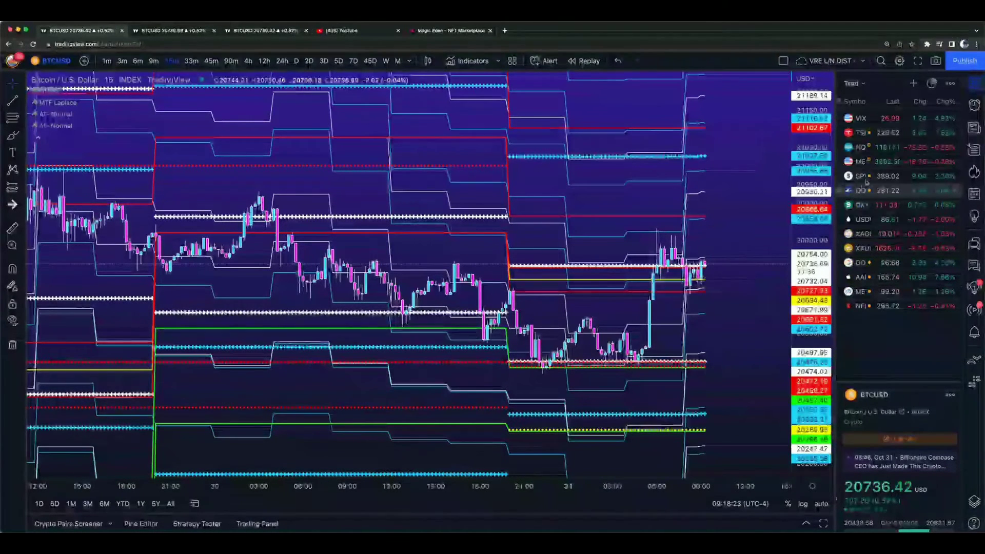
pyautogui.click(862, 177)
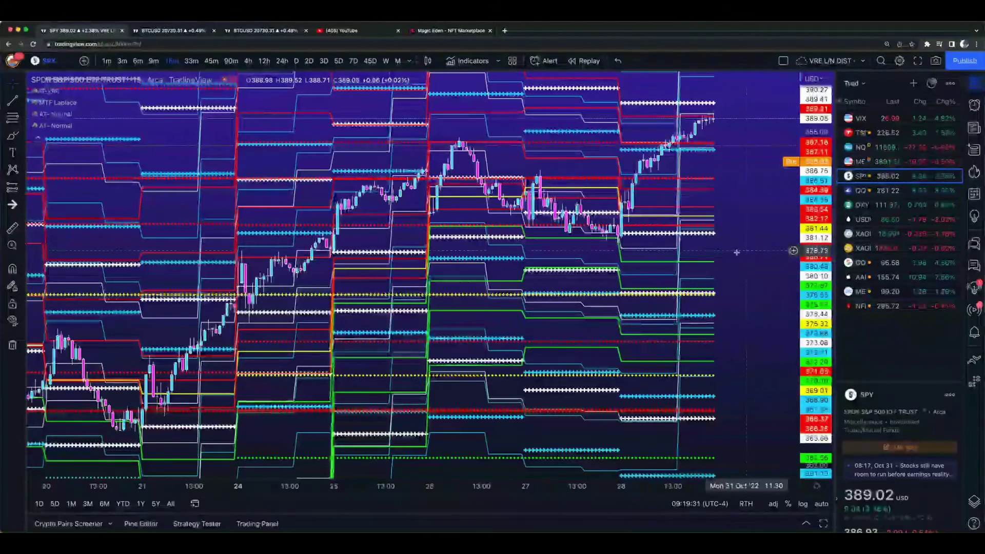
pyautogui.scroll(3, 730, 264)
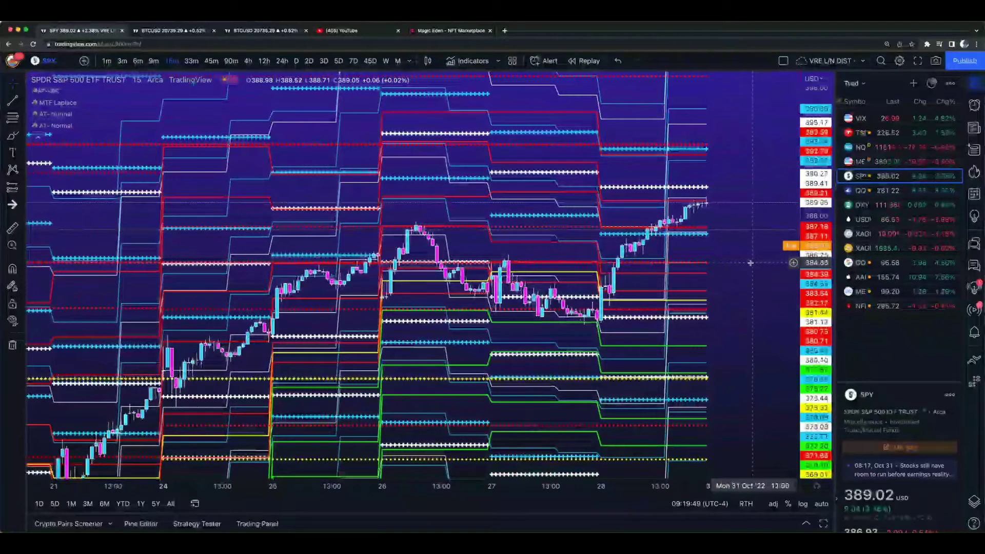
pyautogui.scroll(-3, 750, 263)
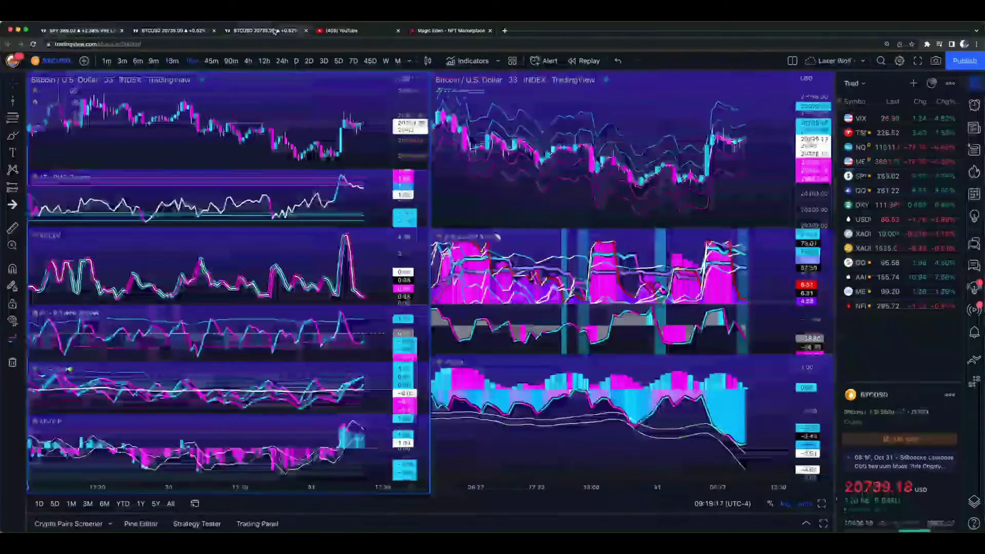
# Load SPY on the 4-hour interval in the multi-pane layout with the left price pane maximized.
pyautogui.click(264, 30)
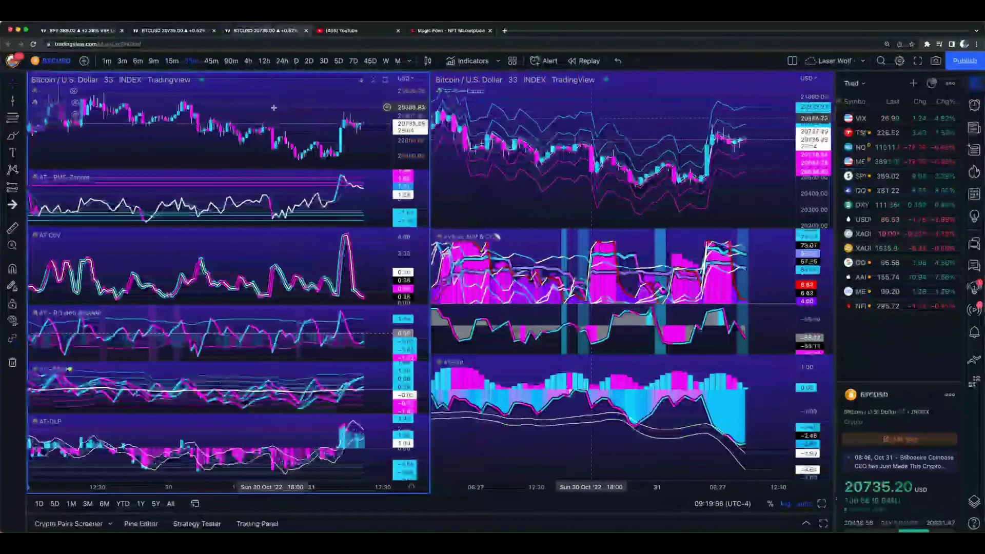
pyautogui.doubleClick(274, 107)
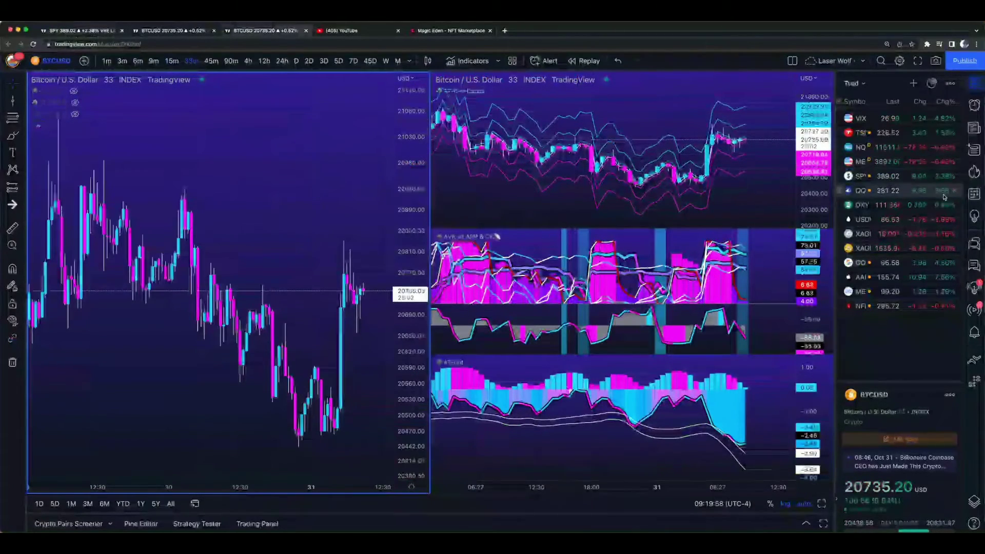
pyautogui.click(887, 176)
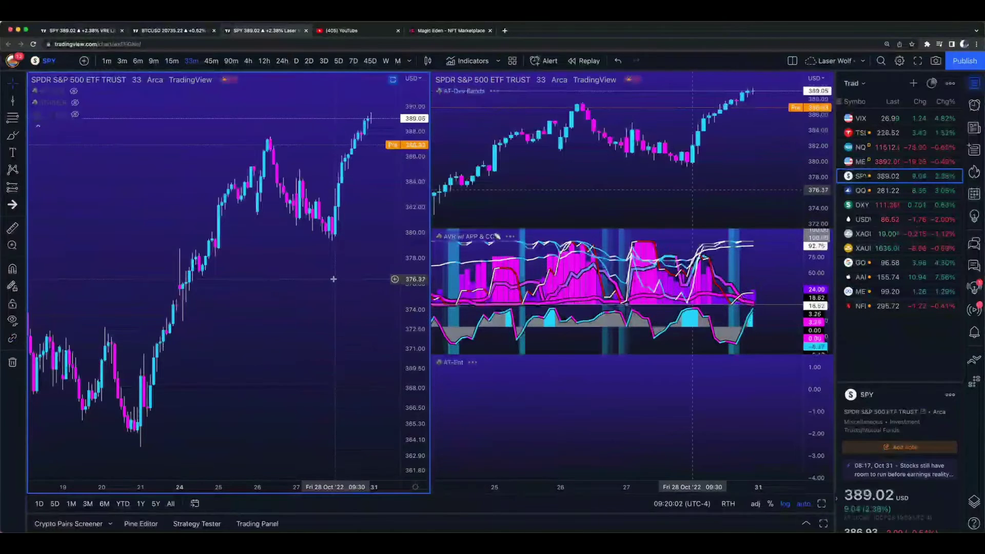
pyautogui.click(248, 61)
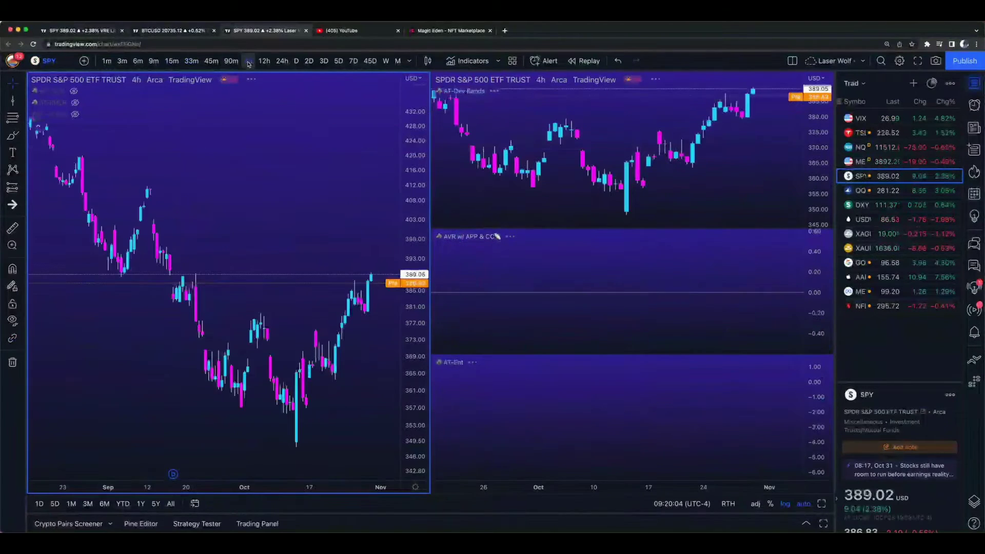
# Zoom the 4-hour SPY chart, check the 365.69 level's actions, then go to the 15-minute SPY levels chart.
pyautogui.scroll(-4, 250, 262)
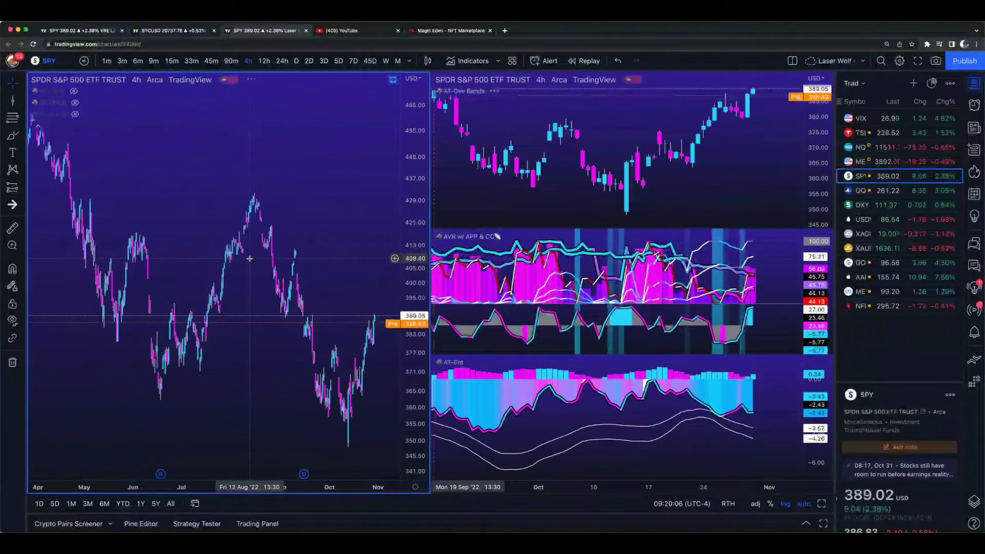
pyautogui.scroll(5, 250, 262)
pyautogui.scroll(4, 272, 220)
pyautogui.scroll(2, 271, 221)
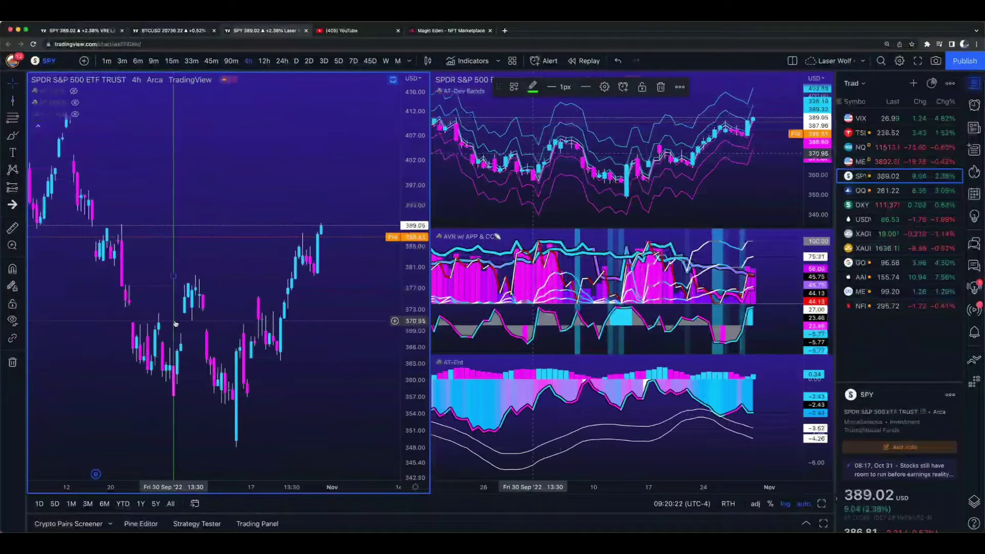
pyautogui.click(395, 350)
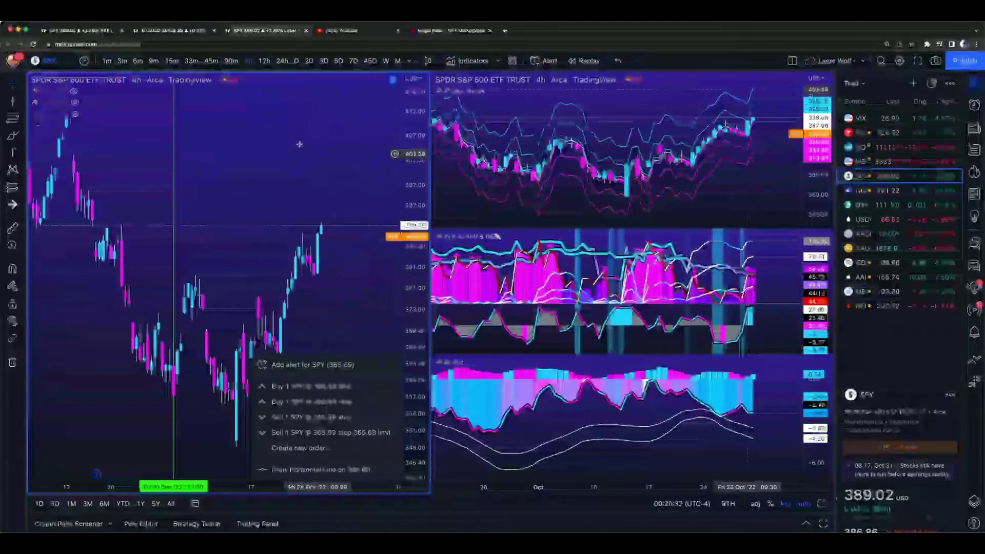
pyautogui.click(66, 32)
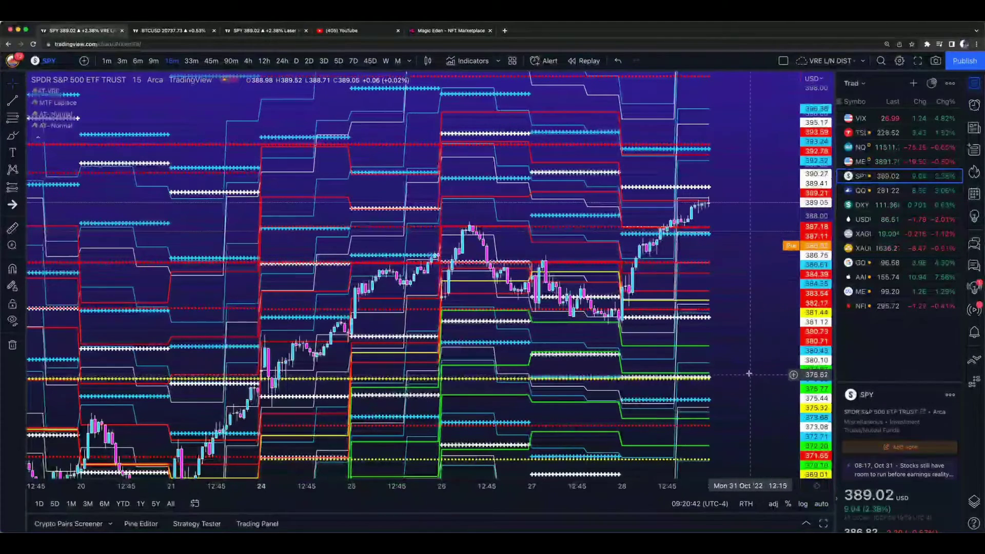
# Zoom the 15-minute SPY chart out and return to the 4-hour two-chart SPY layout.
pyautogui.scroll(-3, 742, 370)
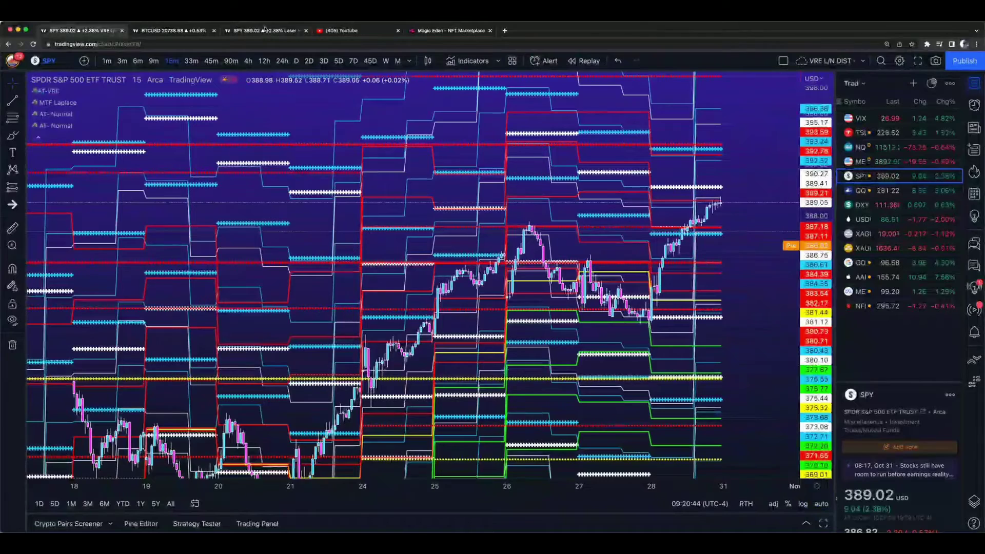
pyautogui.click(264, 30)
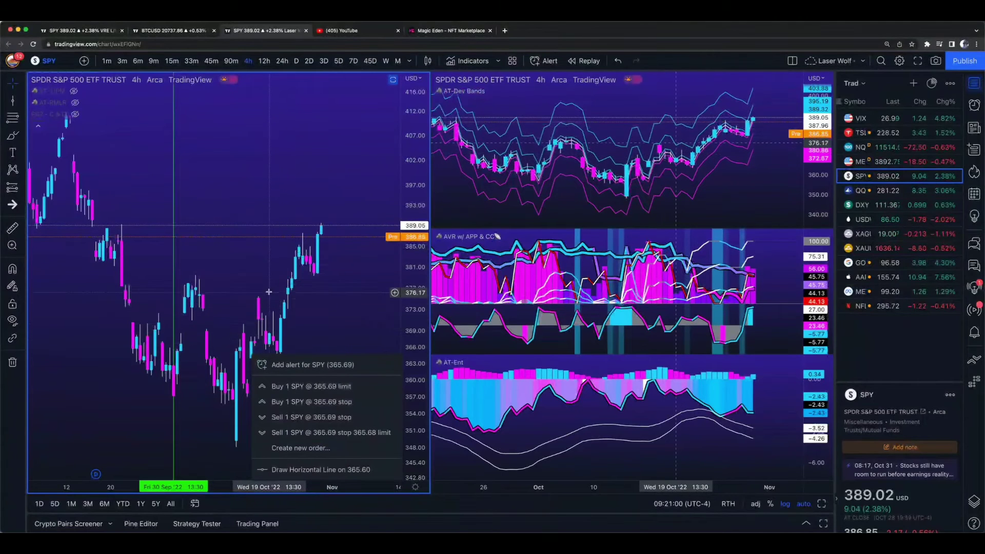
# Zoom the left SPY chart, dismiss the alert menu, and restore its RMS-Zscore, CoV, RO, FISH, DLP panes.
pyautogui.scroll(5, 292, 230)
pyautogui.hscroll(-5, 292, 231)
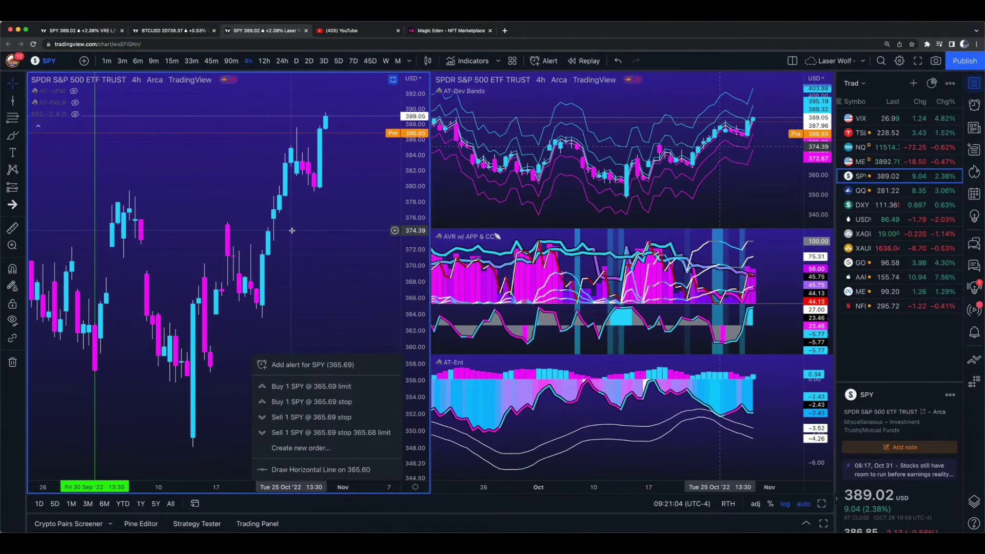
pyautogui.click(292, 230)
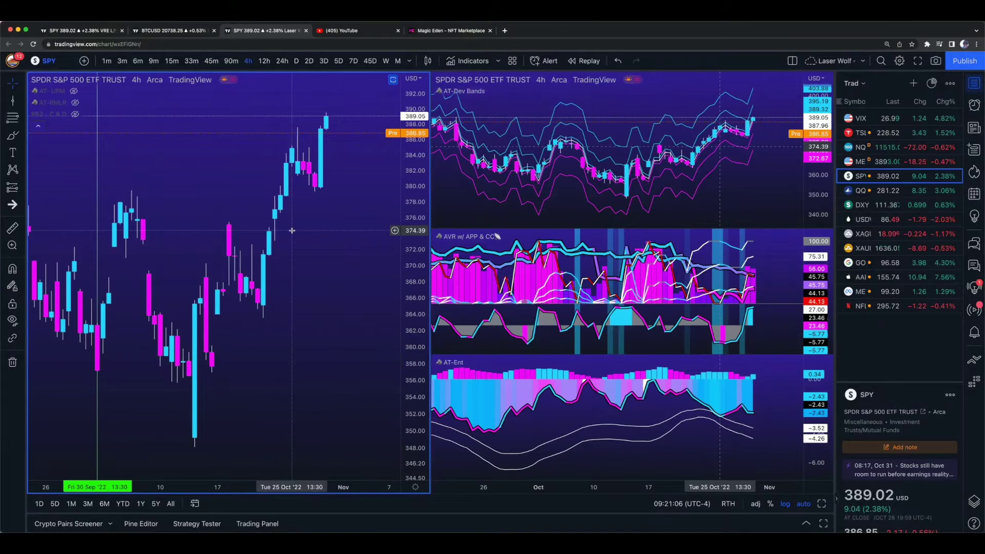
pyautogui.doubleClick(67, 154)
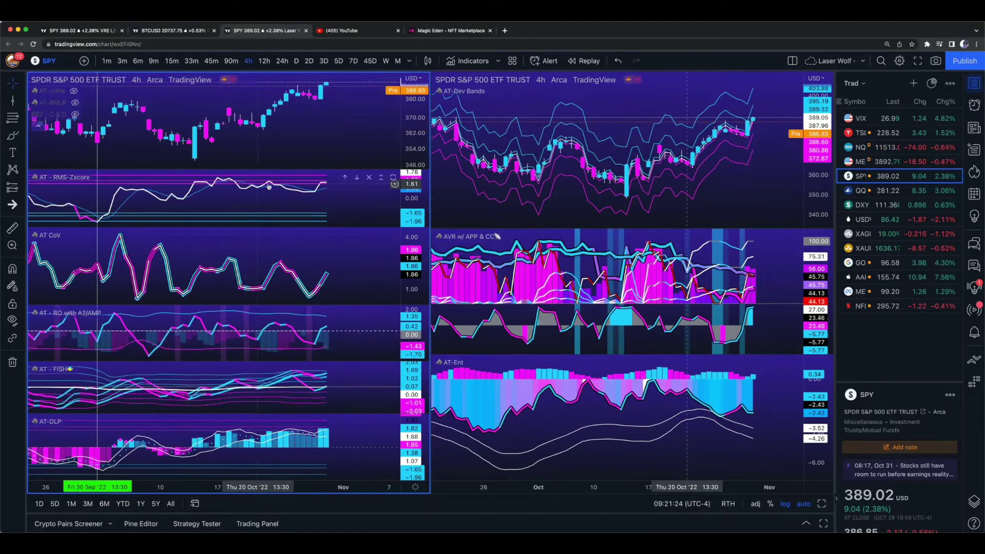
# Zoom out to late August and delete only the green 30 Sep vertical line.
pyautogui.scroll(-2, 361, 203)
pyautogui.scroll(-2, 361, 203)
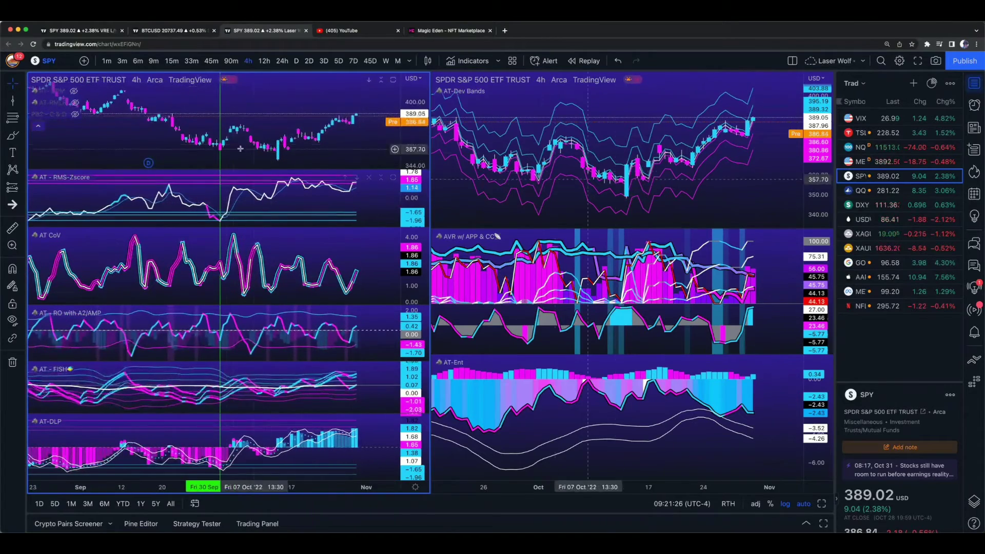
pyautogui.click(221, 106)
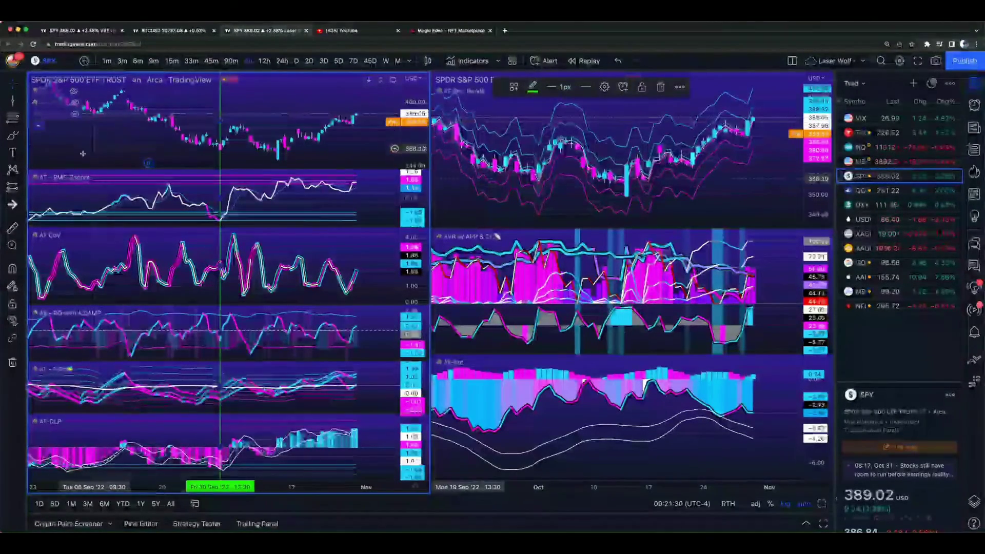
pyautogui.click(18, 367)
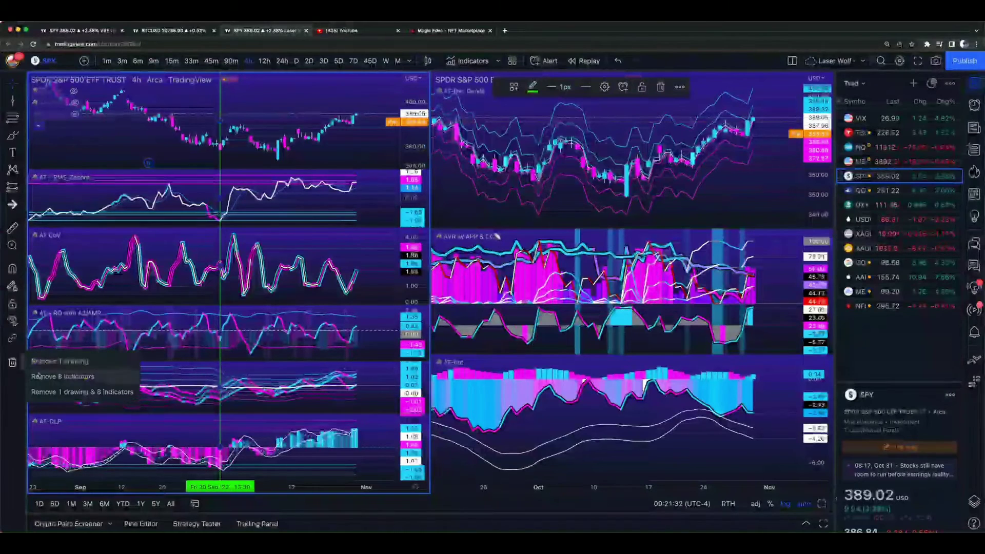
pyautogui.click(71, 362)
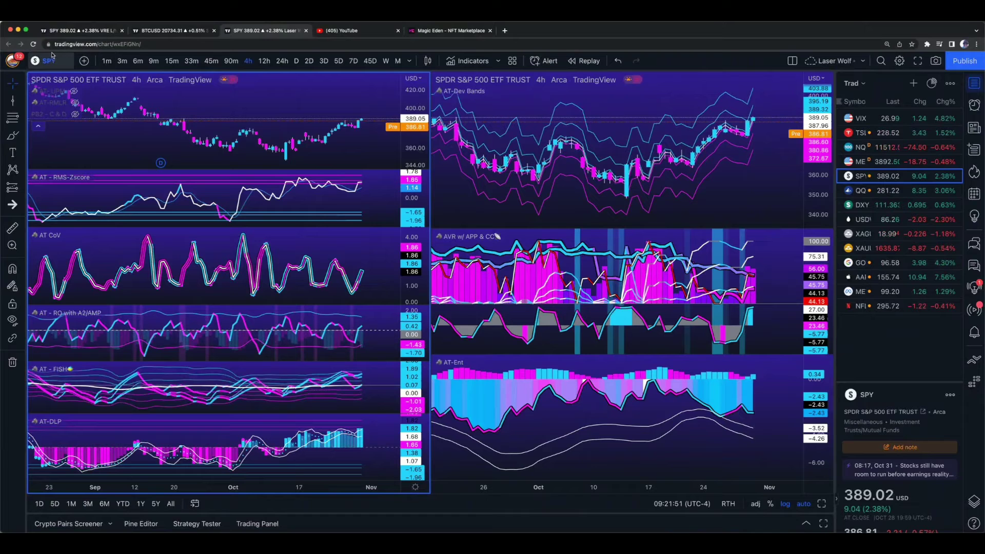
# Search 'SOFI', load SoFi Technologies (NASDAQ) on both charts, and set the 24h interval.
pyautogui.click(64, 62)
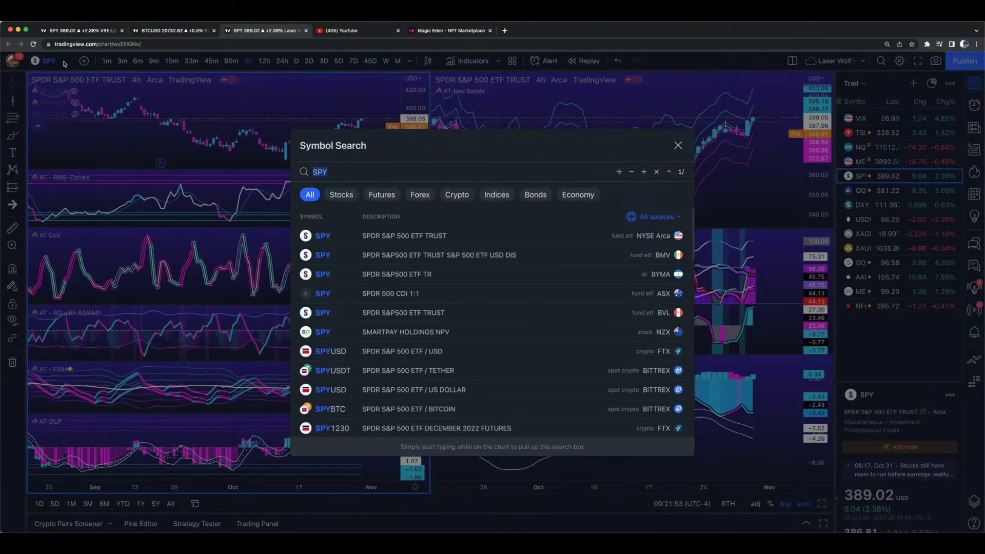
pyautogui.write('SOFI')
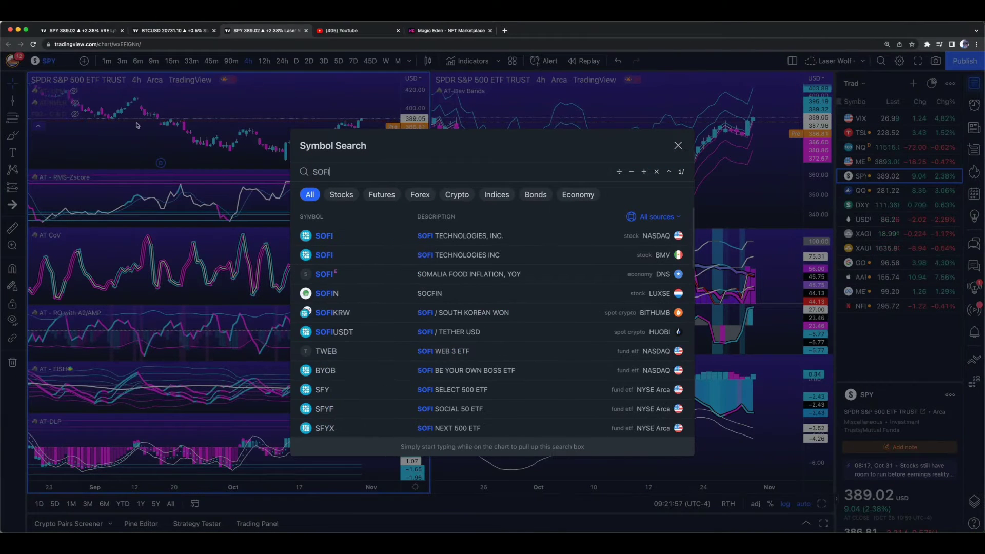
pyautogui.click(449, 237)
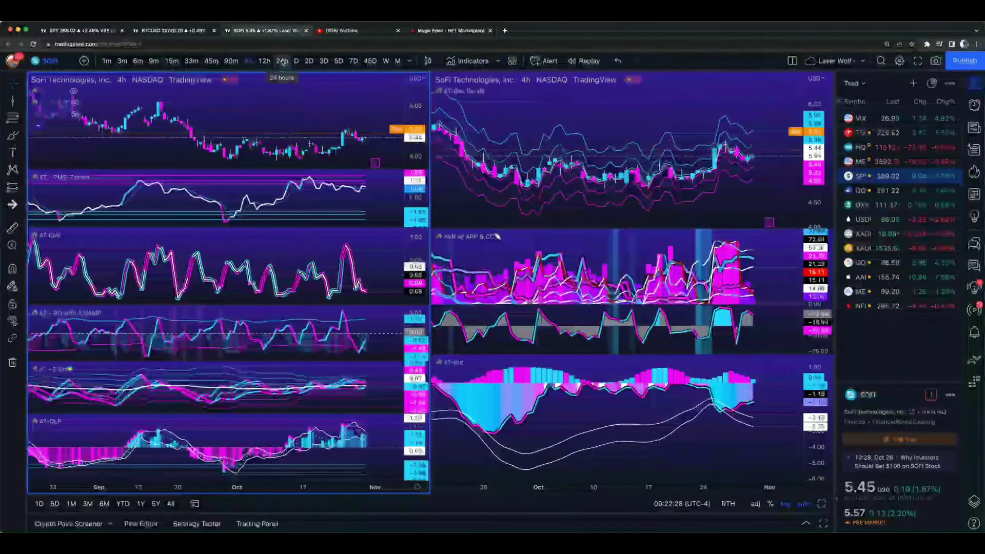
pyautogui.click(283, 61)
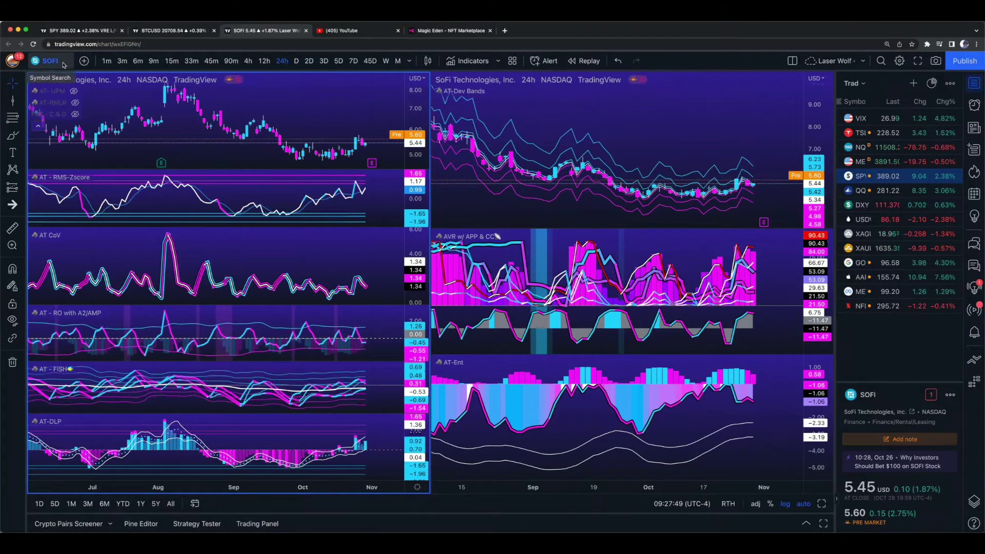
# Search symbols for 'LOFI', find no matches, then clear the search back to the default list.
pyautogui.click(63, 63)
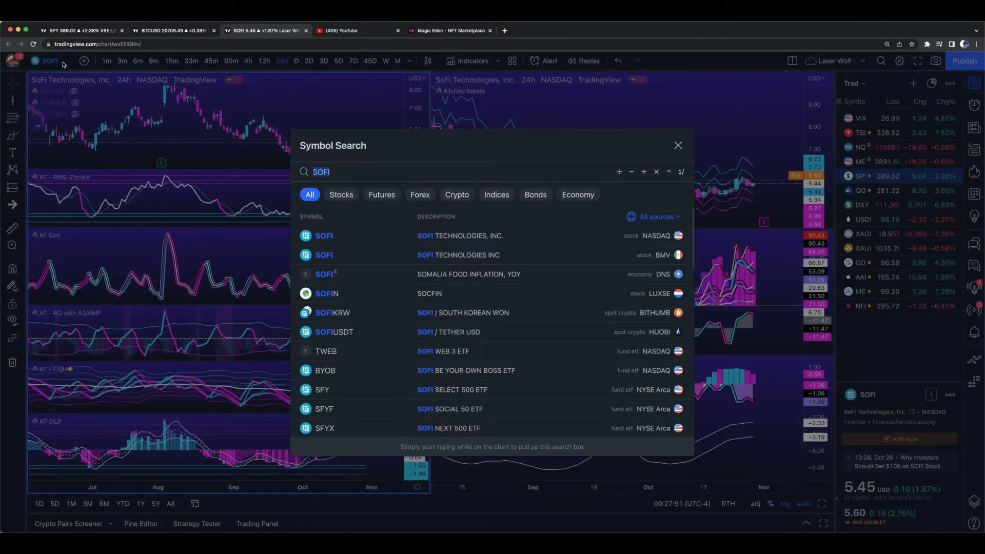
pyautogui.write('LO')
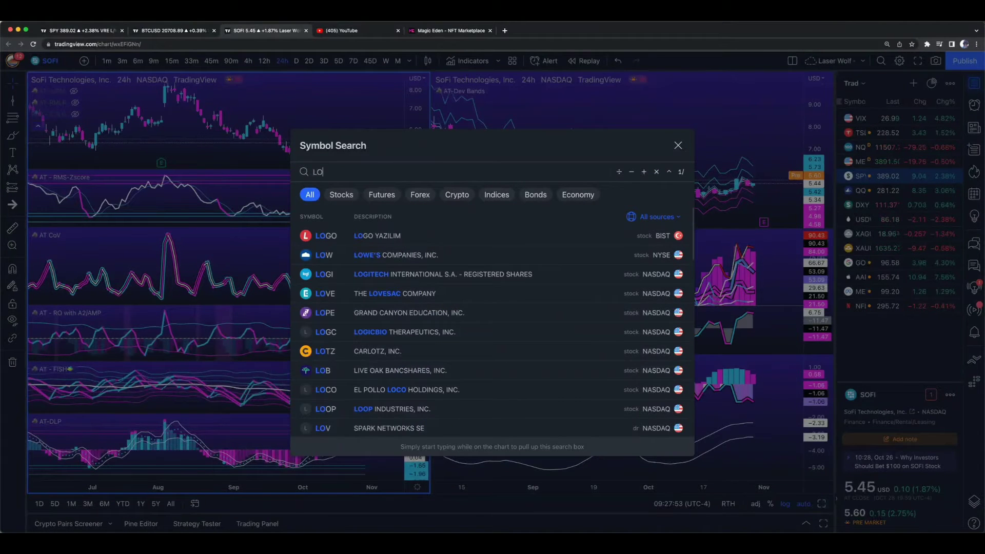
pyautogui.write('FI')
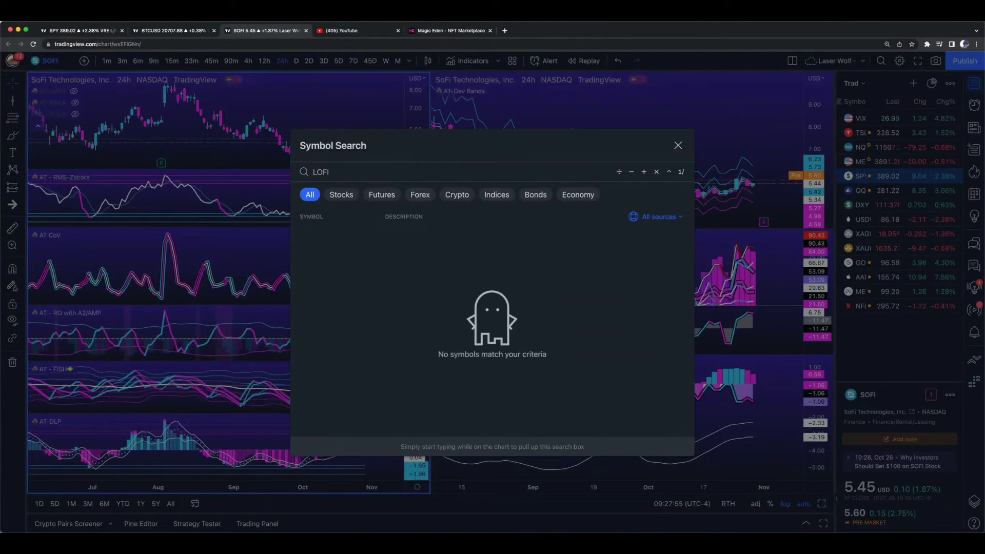
pyautogui.press('BackSpace')
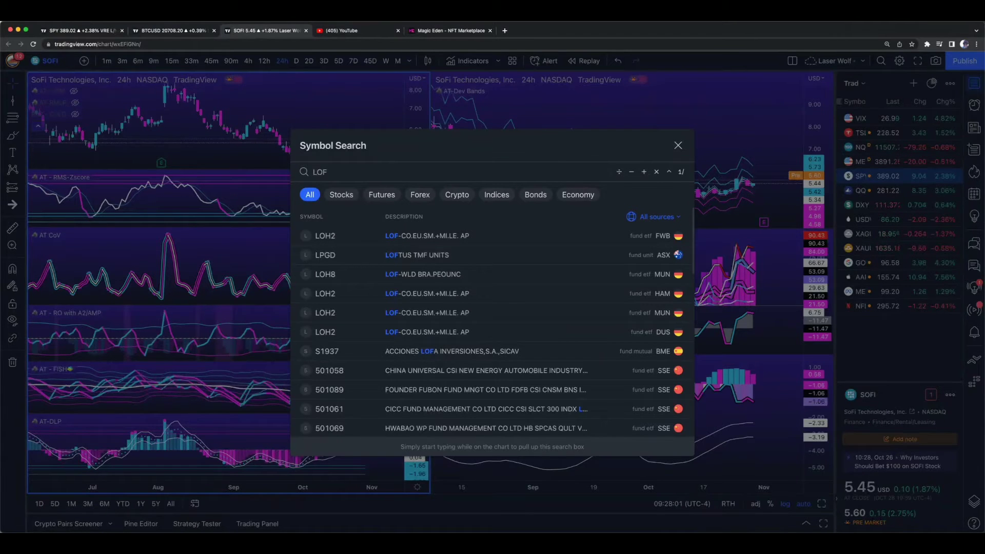
pyautogui.press('BackSpace')
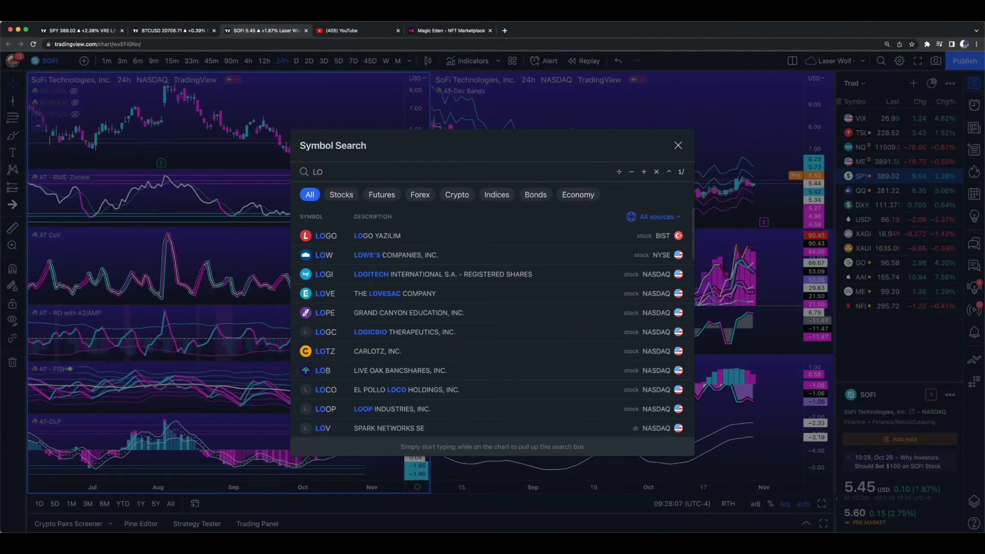
pyautogui.write('FI')
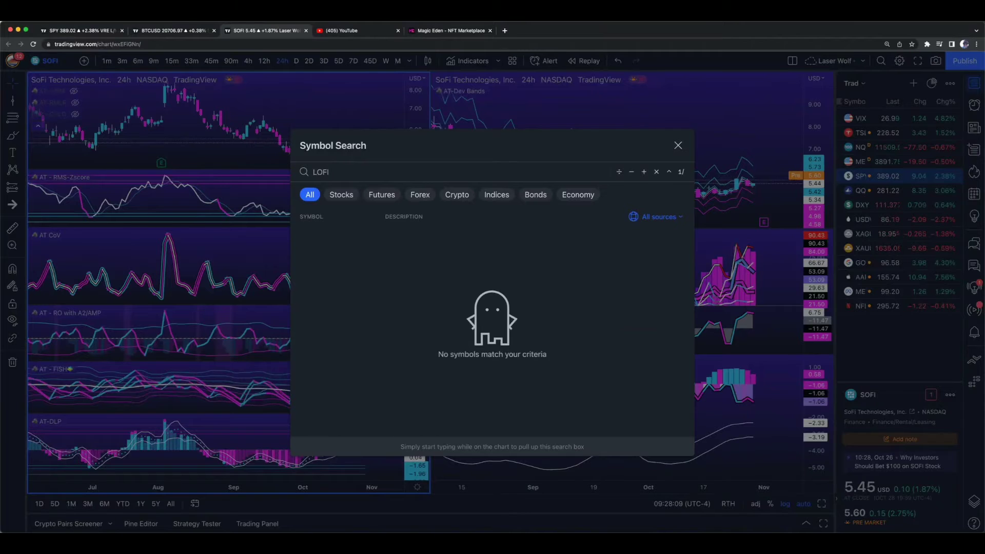
pyautogui.press('BackSpace')
pyautogui.press('BackSpace')
pyautogui.press('BackSpace')
pyautogui.press('BackSpace')
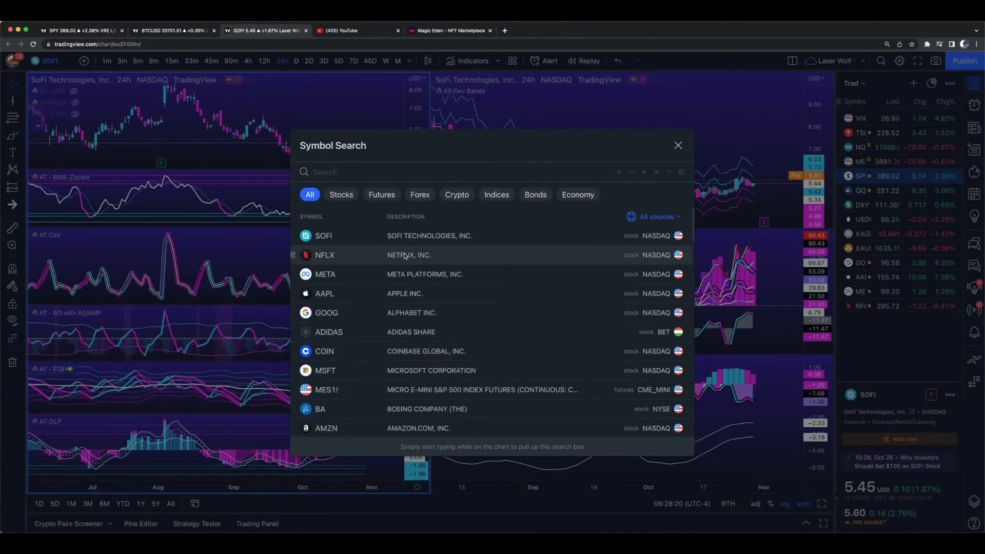
# Load NFLX on weekly candles in both charts, then dismiss symbol search without changing symbol.
pyautogui.click(405, 255)
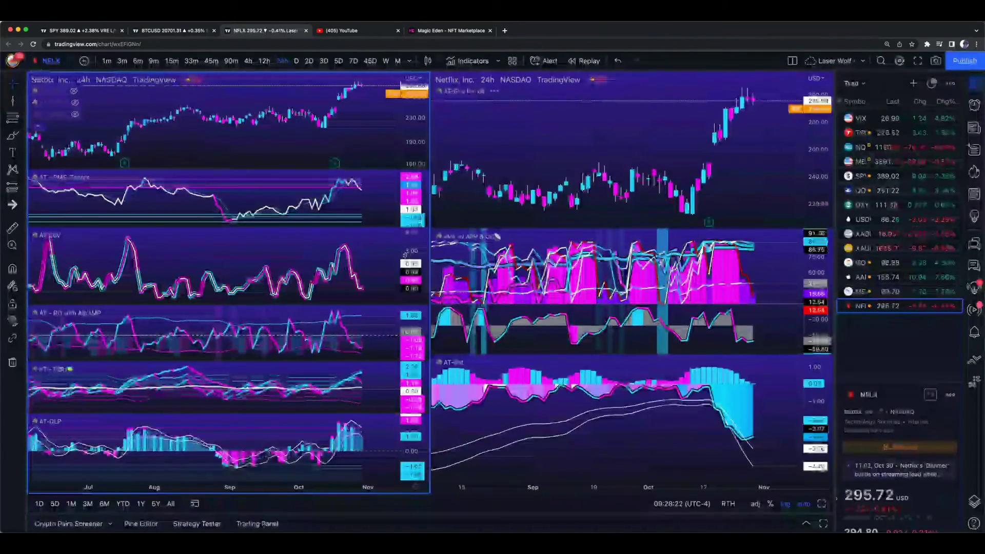
pyautogui.click(386, 61)
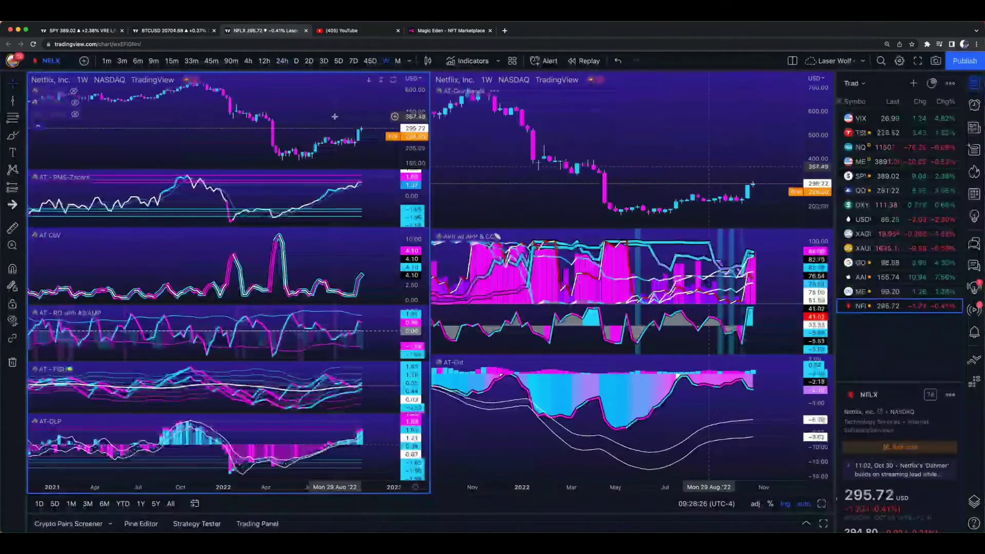
pyautogui.click(62, 62)
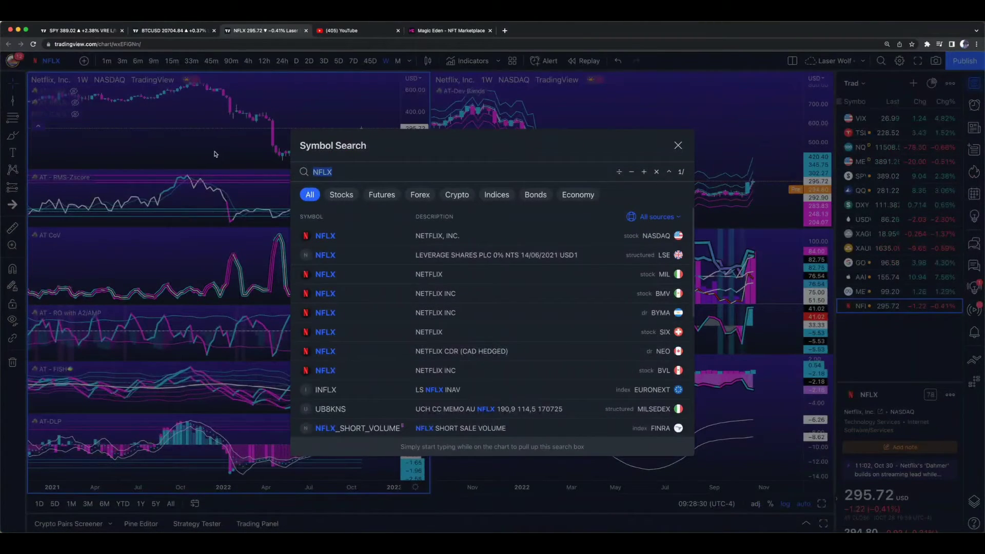
pyautogui.press('Escape')
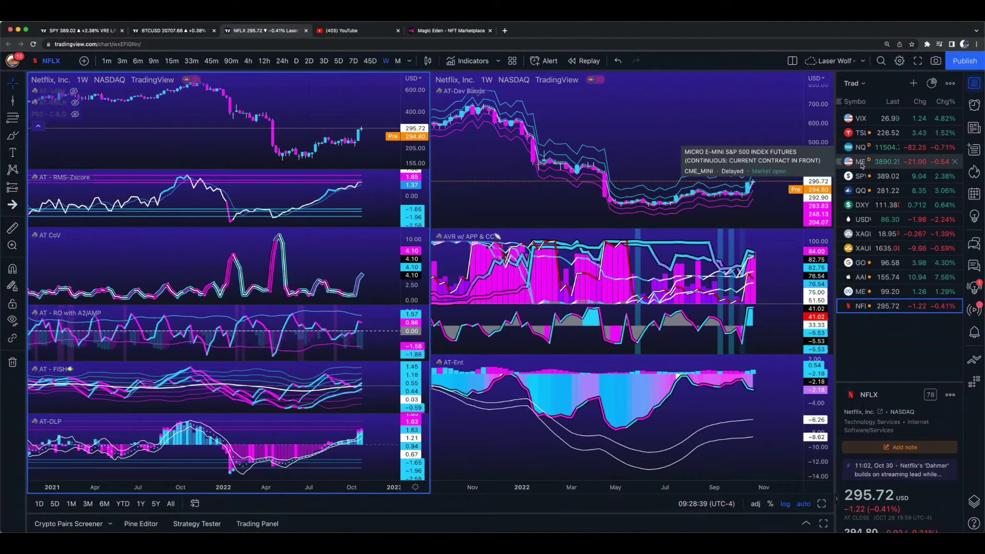
# Chart MES1! micro S&P futures briefly, then switch both weekly charts to DXY.
pyautogui.click(862, 163)
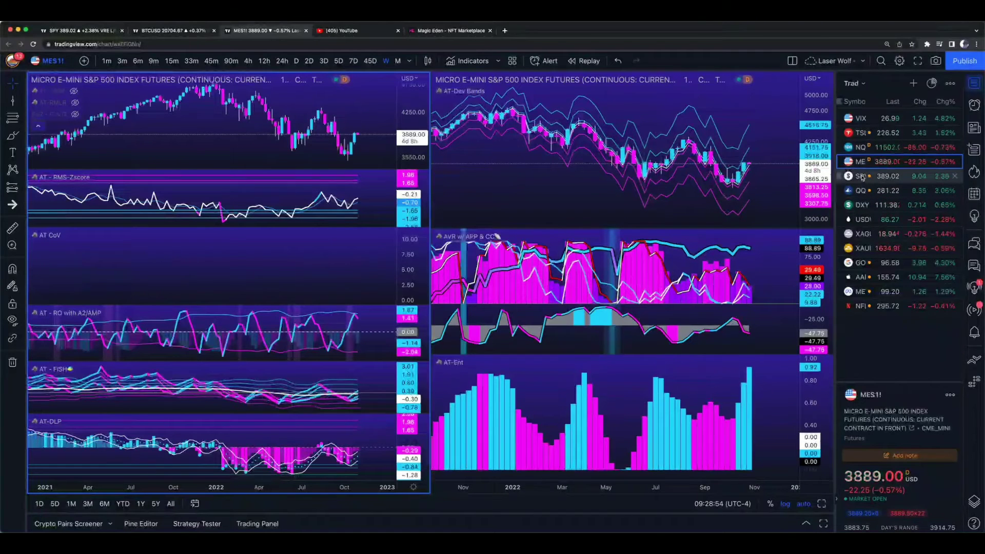
pyautogui.click(862, 205)
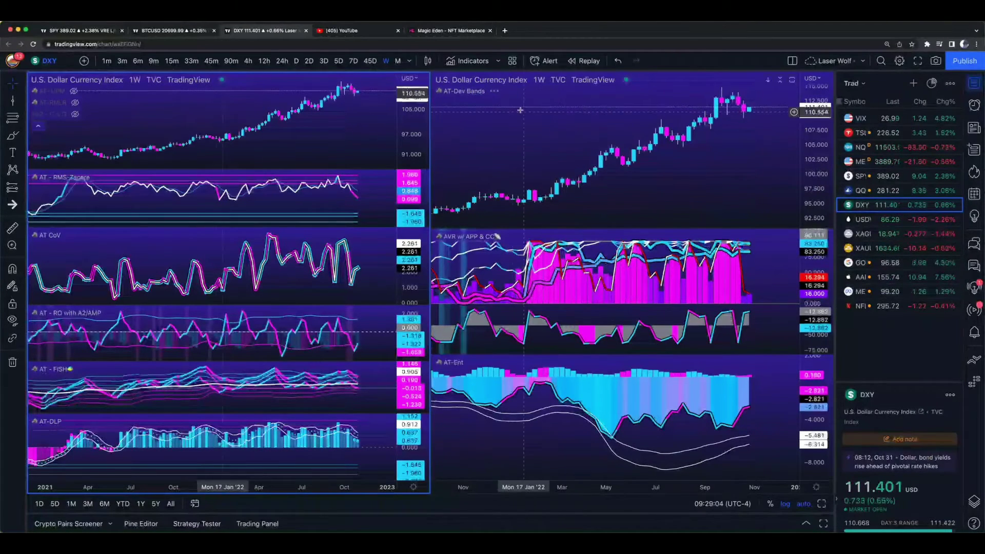
pyautogui.scroll(-5, 333, 166)
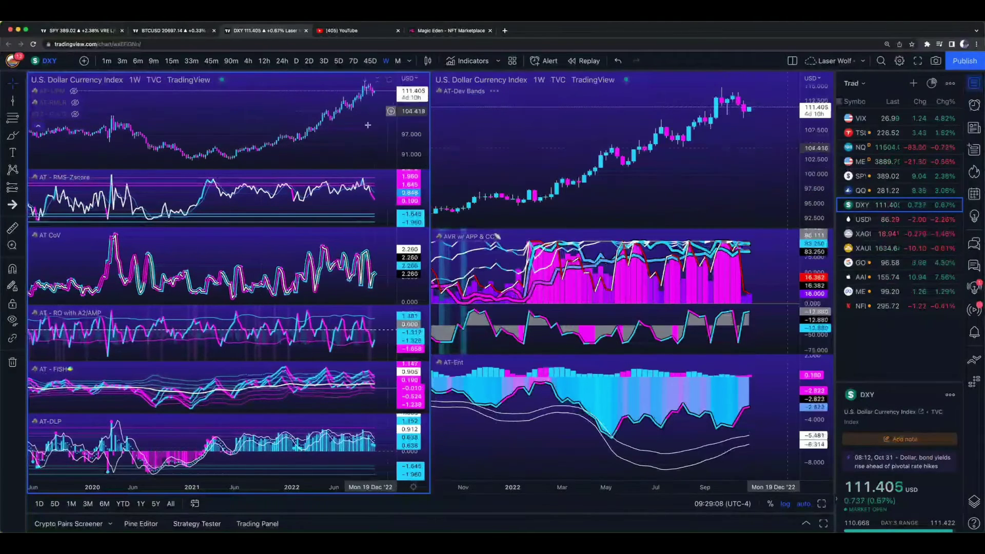
pyautogui.scroll(5, 352, 144)
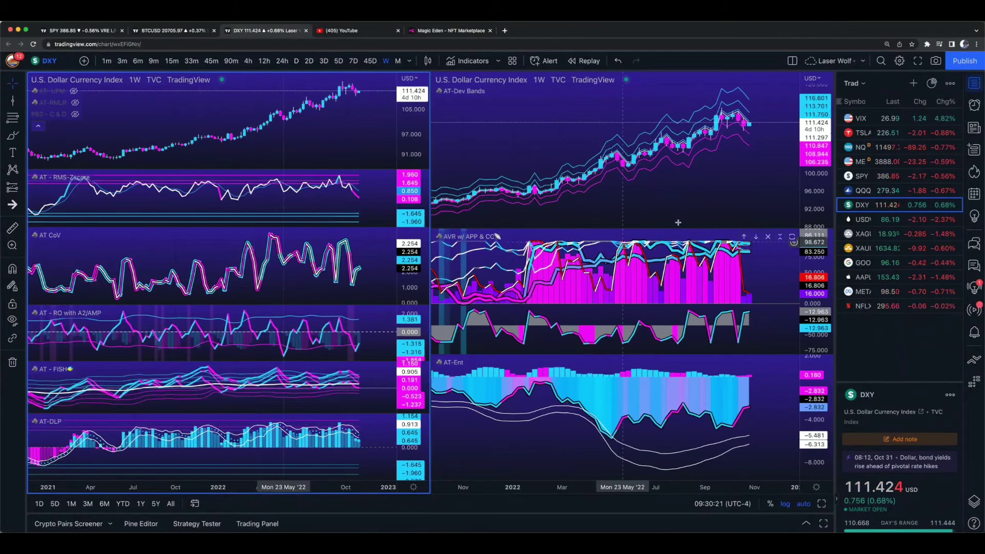
# Load SPY and show its 15-minute VRE level-lines chart, panned to the latest sessions.
pyautogui.click(864, 178)
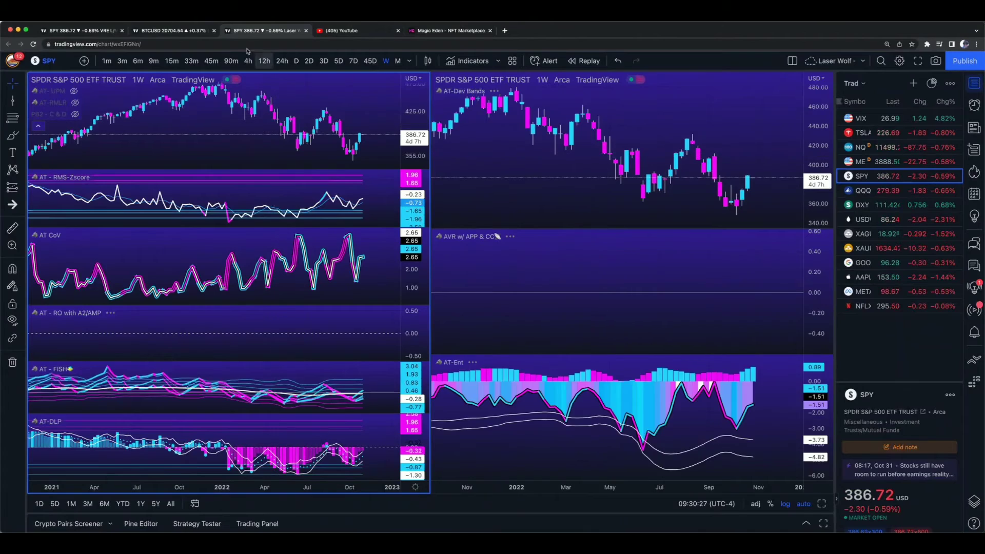
pyautogui.press('super+1')
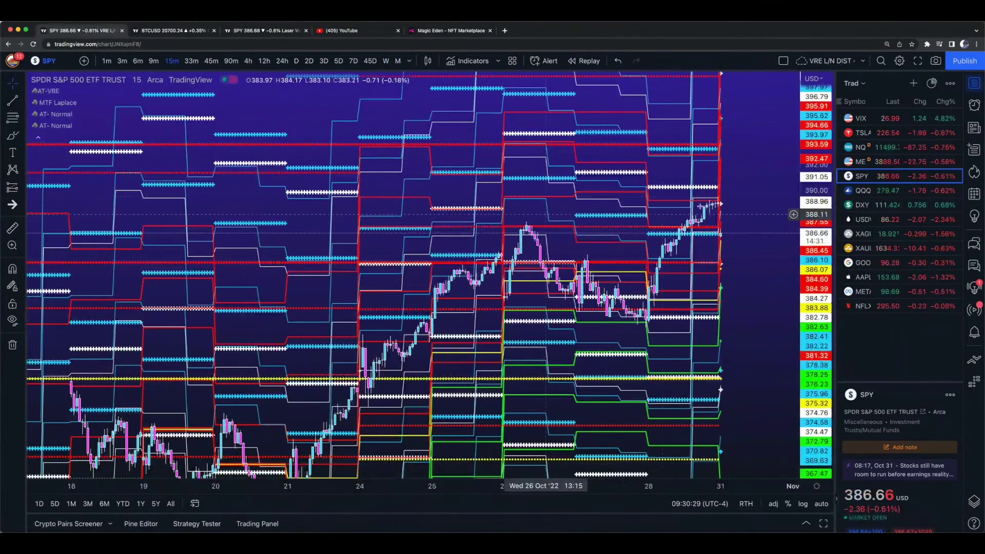
pyautogui.moveTo(729, 252); pyautogui.dragTo(612, 282)
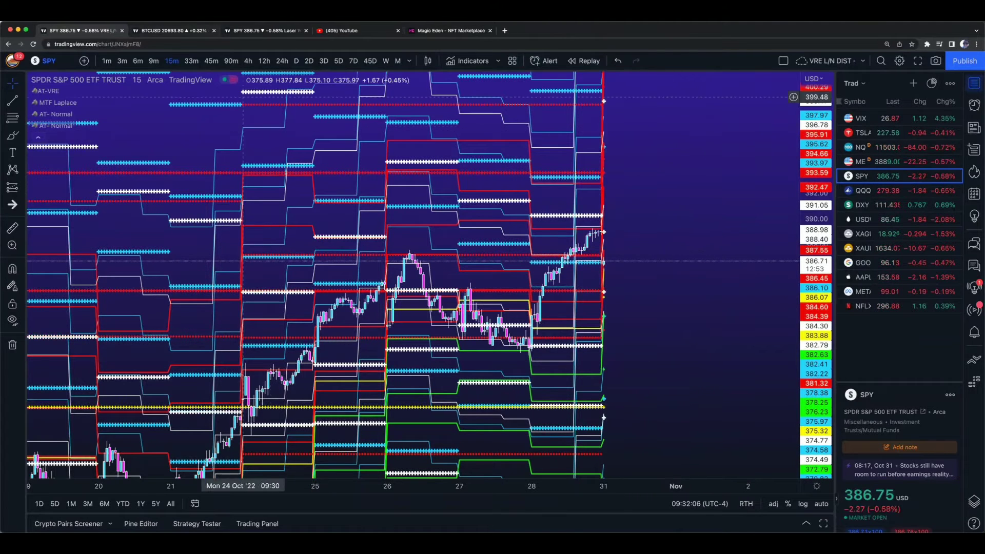
# Return to the Laser Wolf multi-pane SPY layout and set it to 24h candles.
pyautogui.click(250, 30)
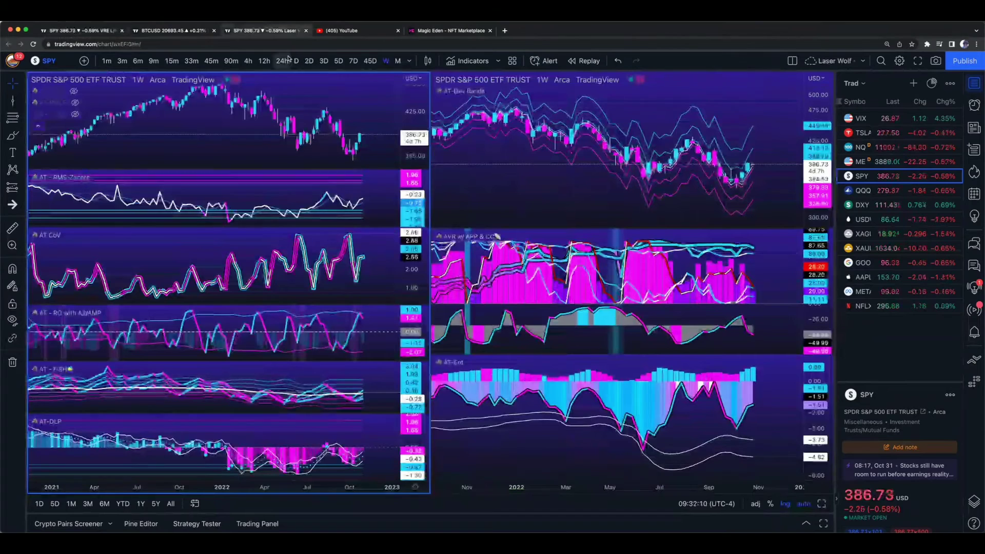
pyautogui.click(282, 61)
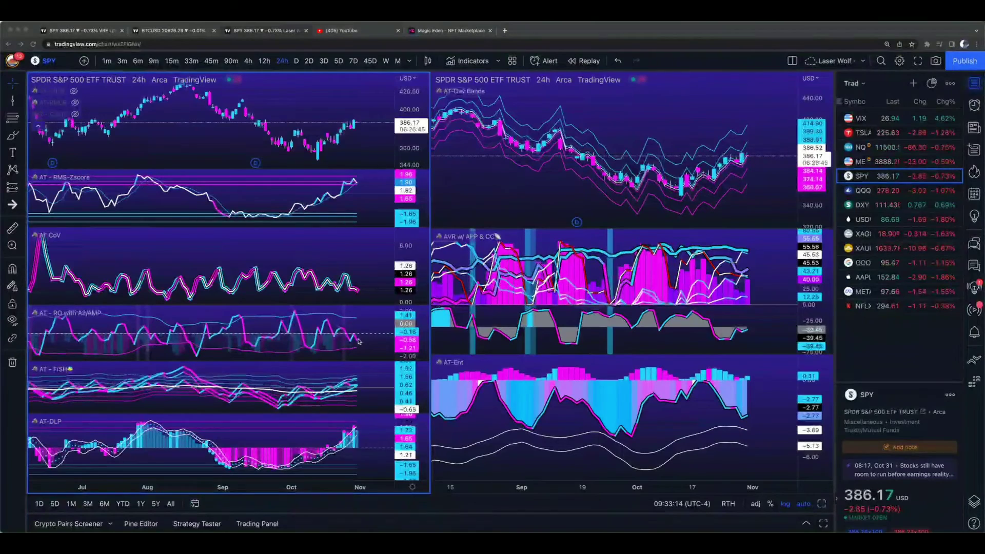
pyautogui.click(107, 28)
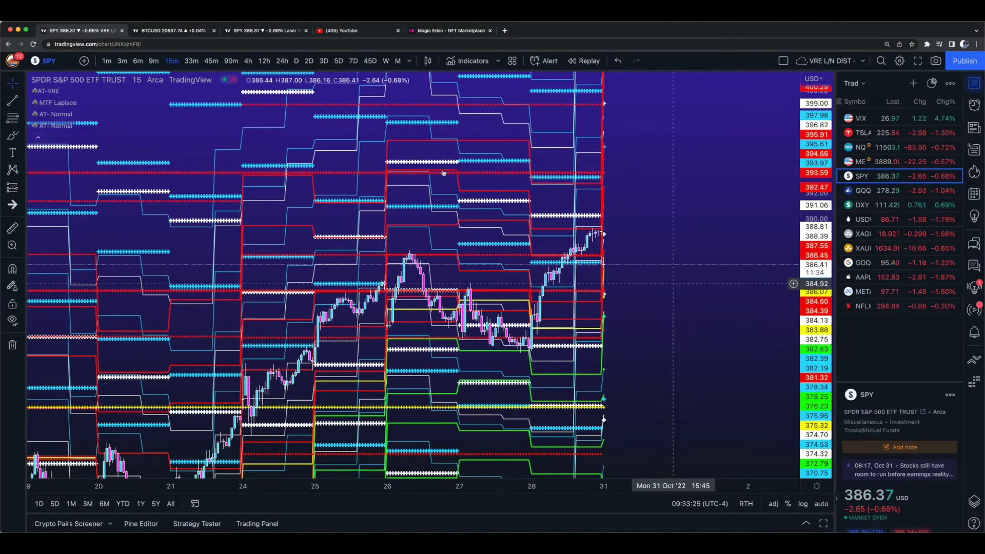
pyautogui.click(261, 30)
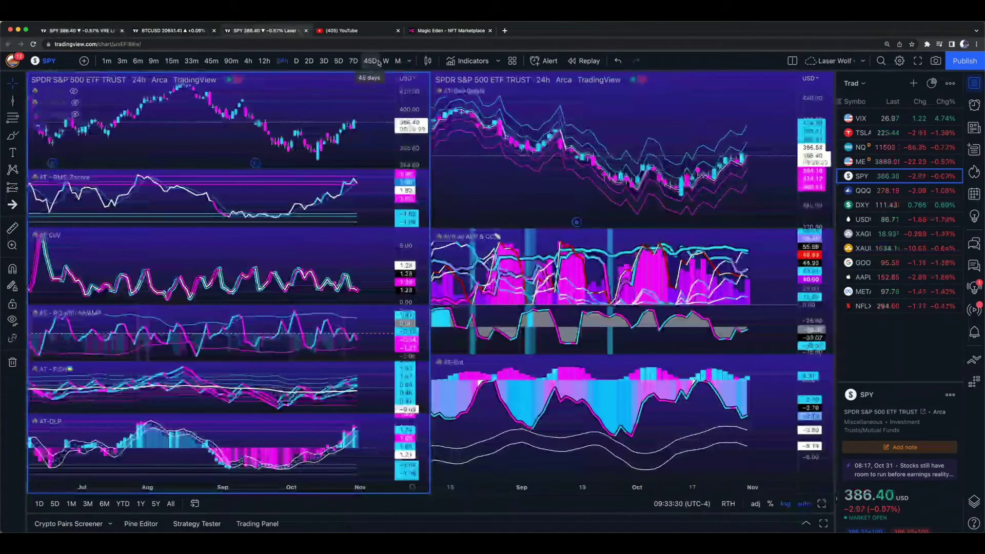
# Cycle both SPY charts through 3D, 2D, W, 12h, 4h, 90m, 45m and 33m, ending on 15-minute candles.
pyautogui.click(324, 61)
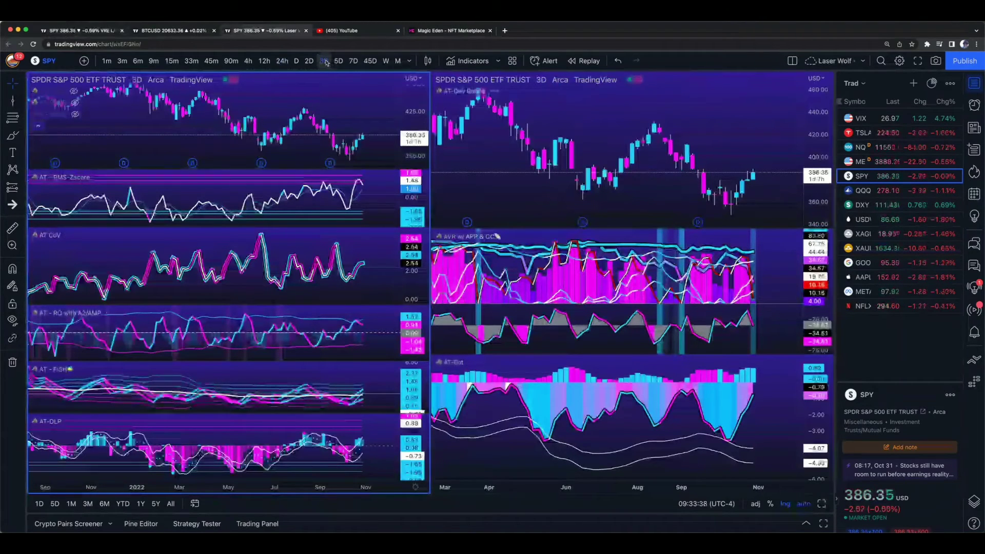
pyautogui.click(309, 61)
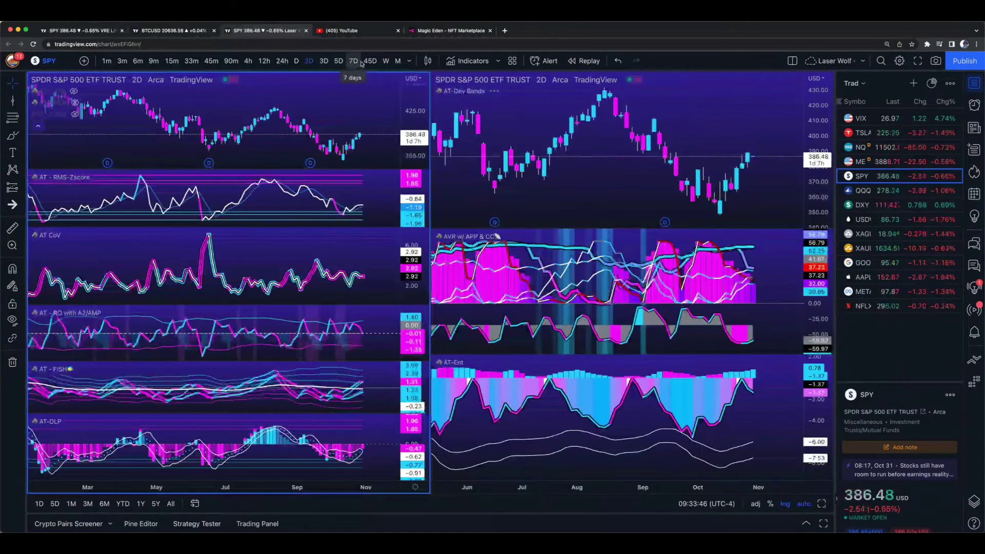
pyautogui.click(386, 61)
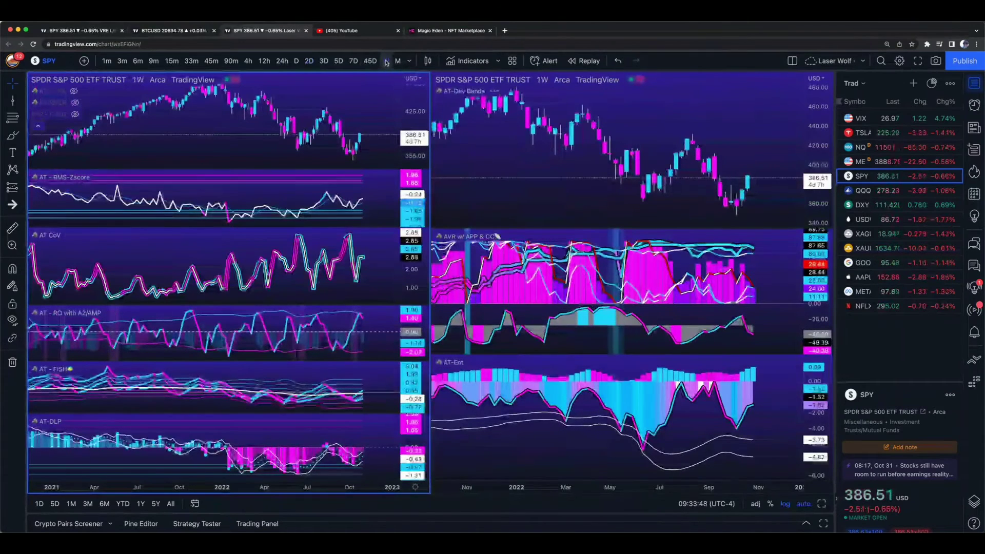
pyautogui.click(265, 61)
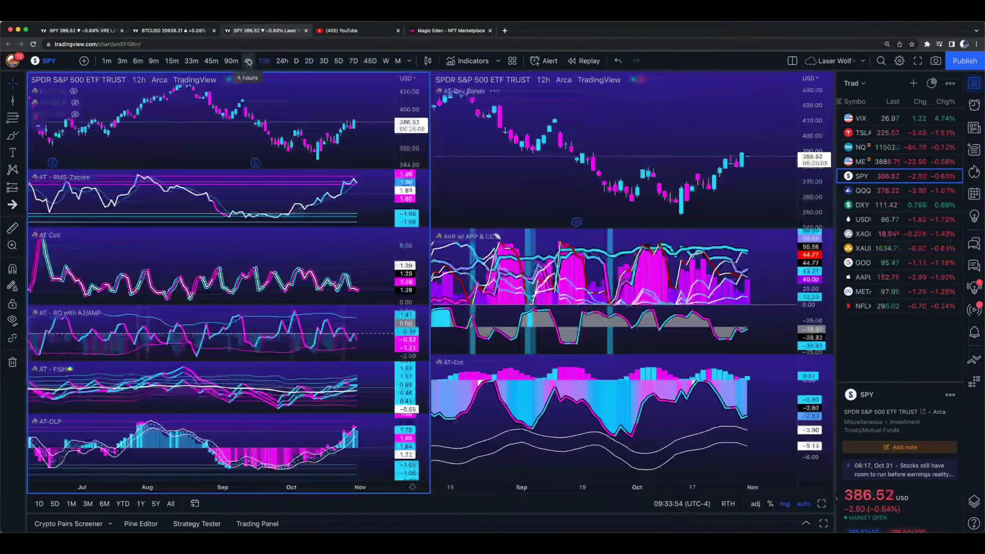
pyautogui.click(249, 61)
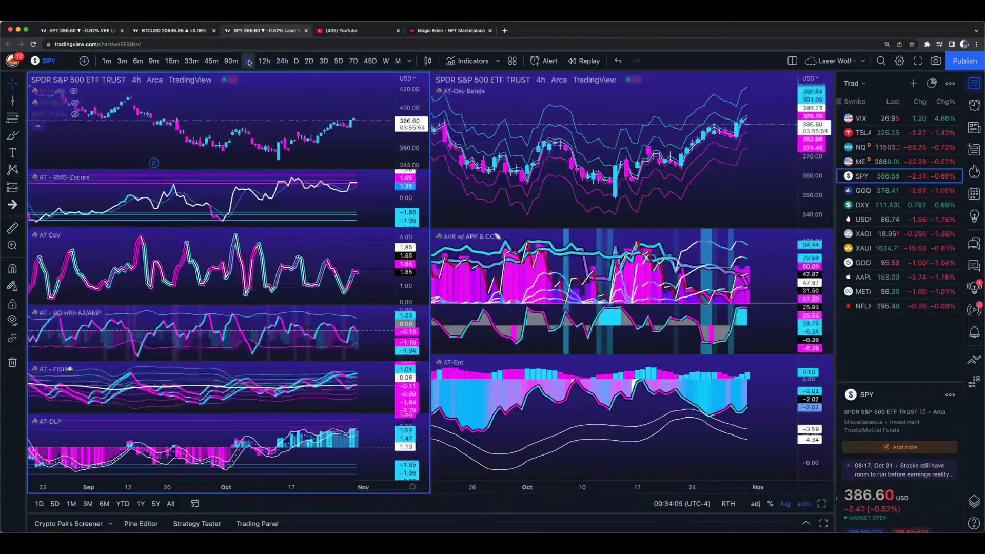
pyautogui.click(232, 61)
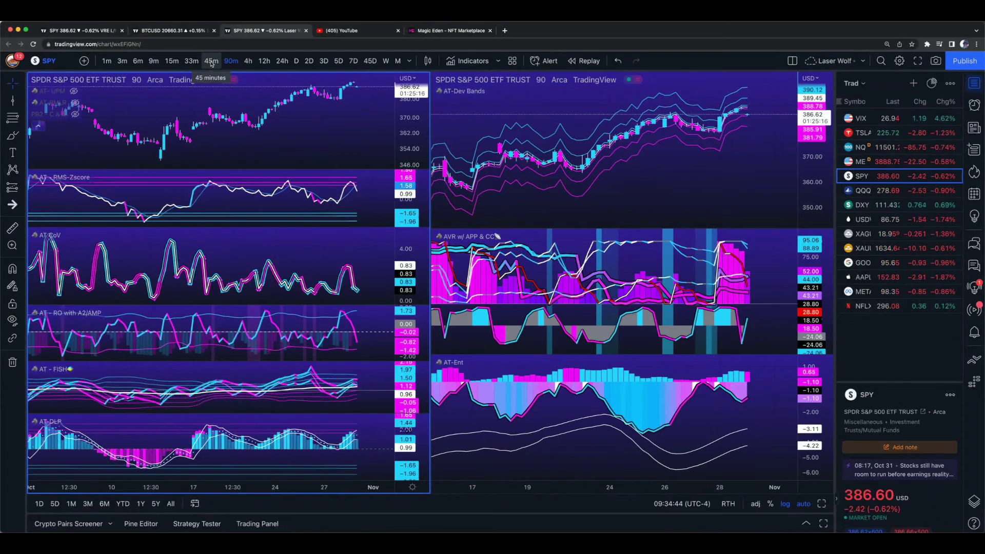
pyautogui.click(210, 61)
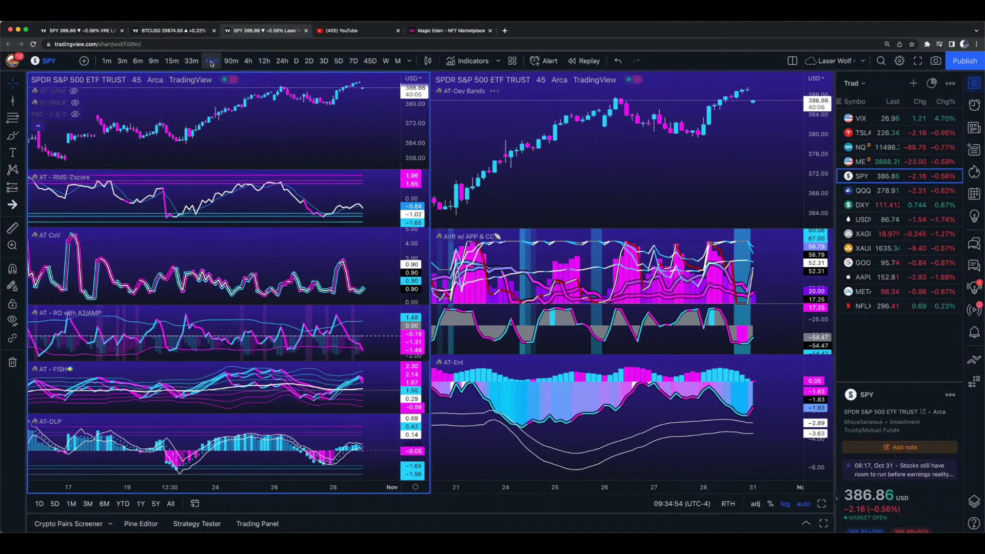
pyautogui.click(191, 61)
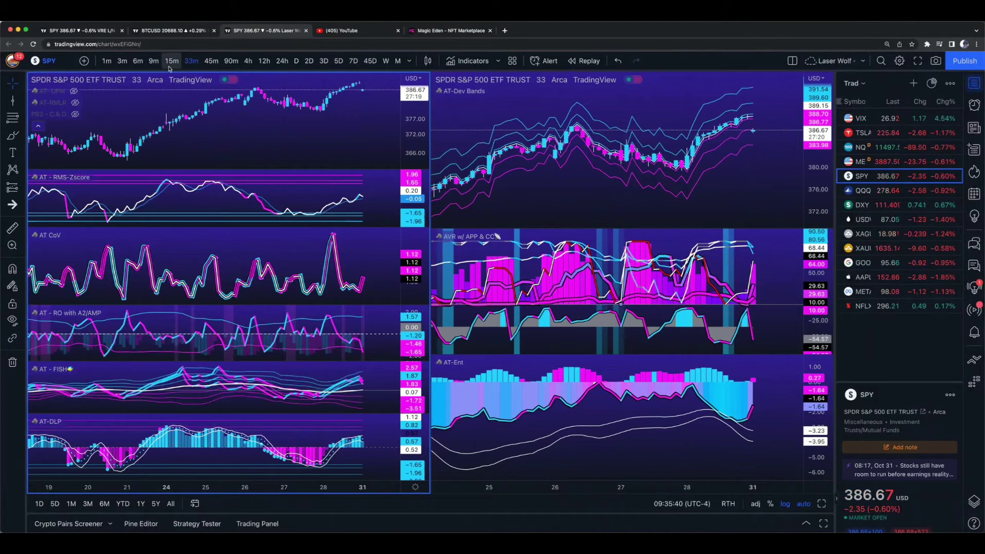
pyautogui.click(172, 61)
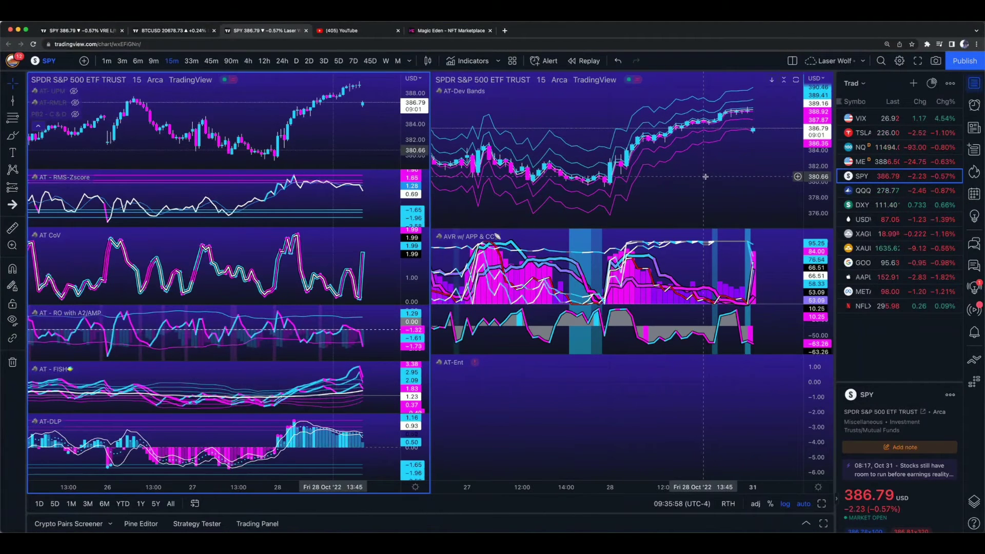
# Zoom the right 15-minute SPY chart to the last few sessions with its indicator panes restored.
pyautogui.doubleClick(667, 182)
pyautogui.scroll(5, 667, 182)
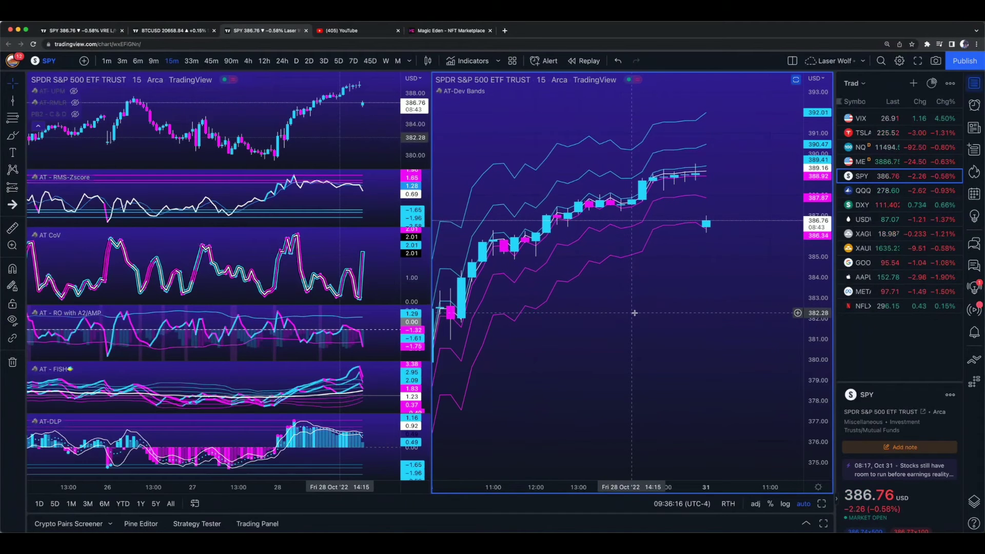
pyautogui.doubleClick(635, 313)
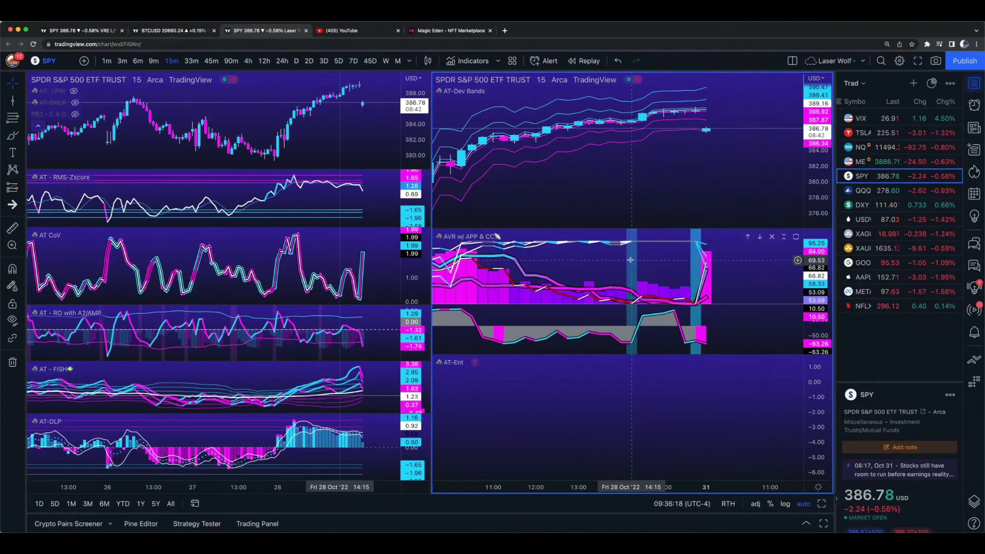
pyautogui.scroll(-2, 521, 324)
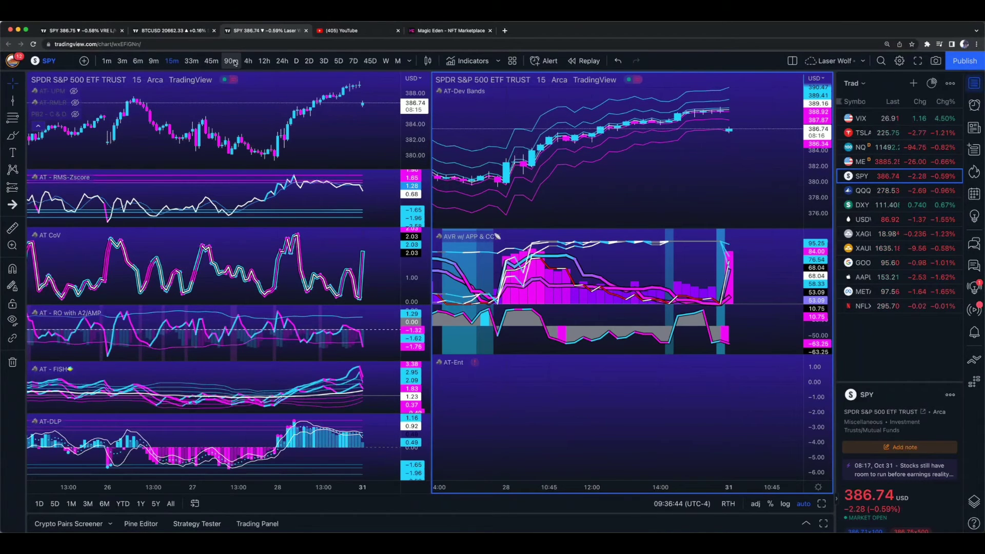
# Switch both SPY charts to 4-hour, then 90-minute candles.
pyautogui.click(249, 64)
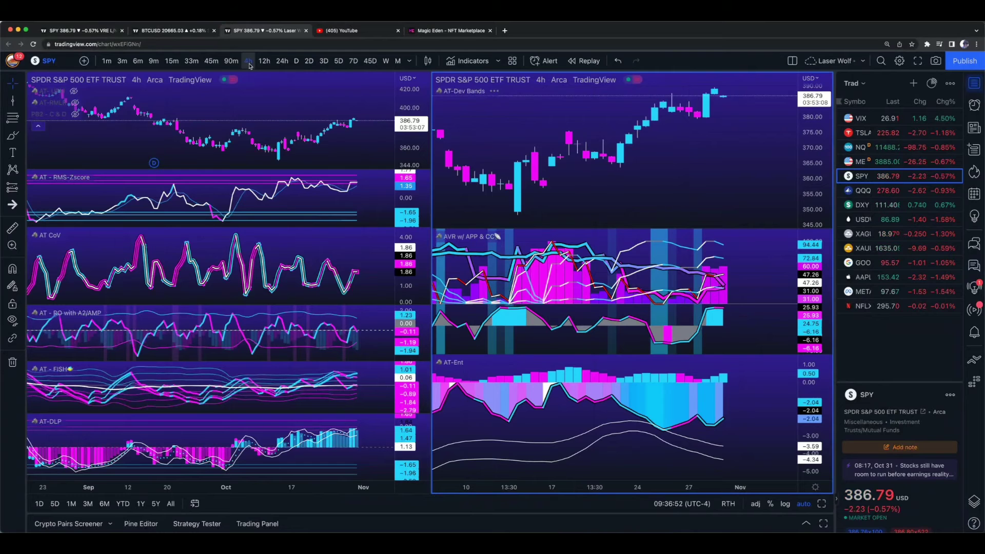
pyautogui.click(231, 61)
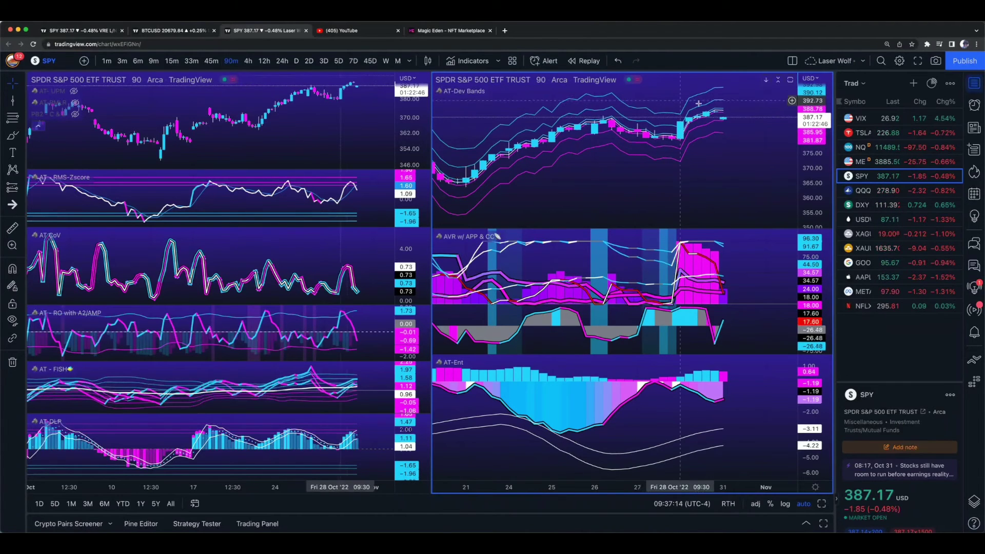
# Open the watchlist's options menu and close it again.
pyautogui.click(951, 83)
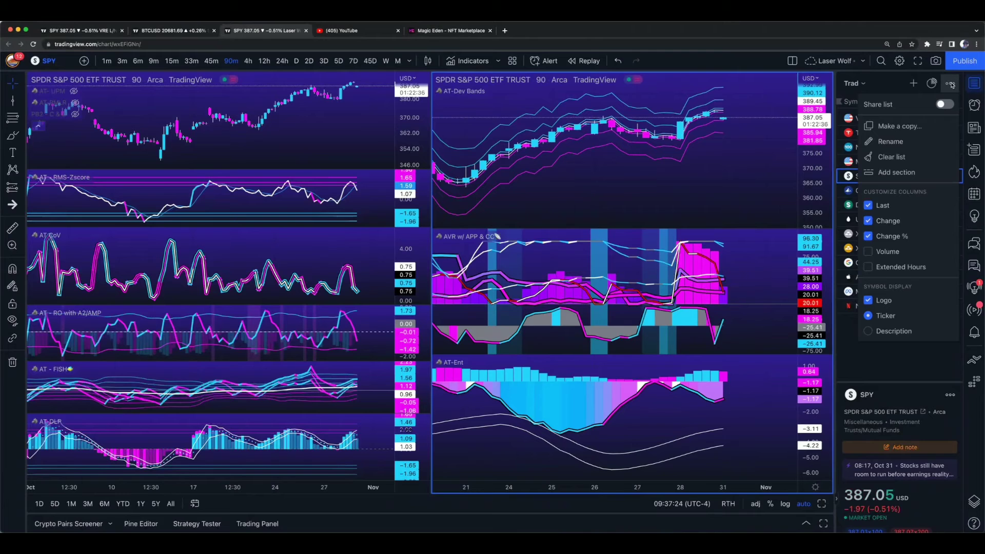
pyautogui.click(950, 83)
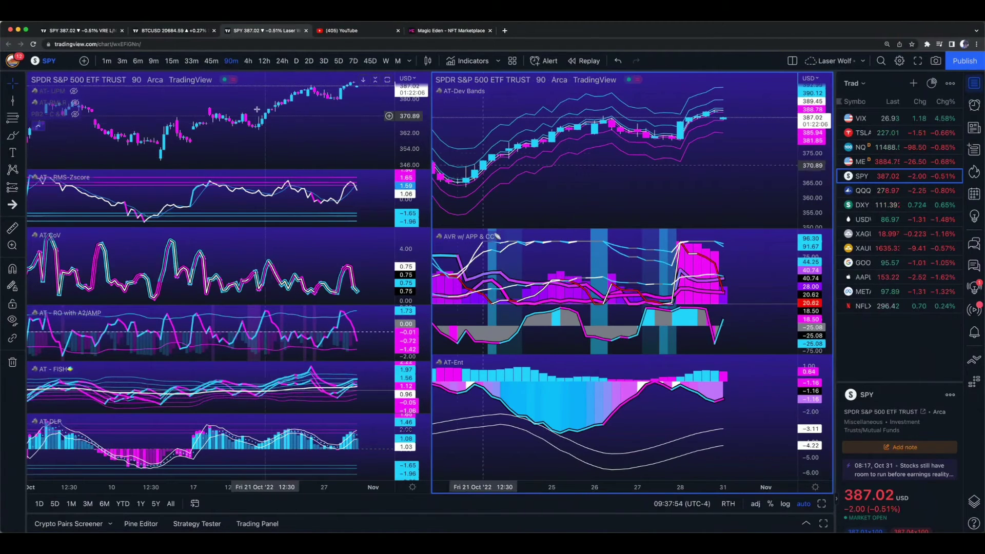
# Step the SPY charts from 24h through 4h and 90m to 45-minute bars, then open Symbol Search.
pyautogui.click(282, 61)
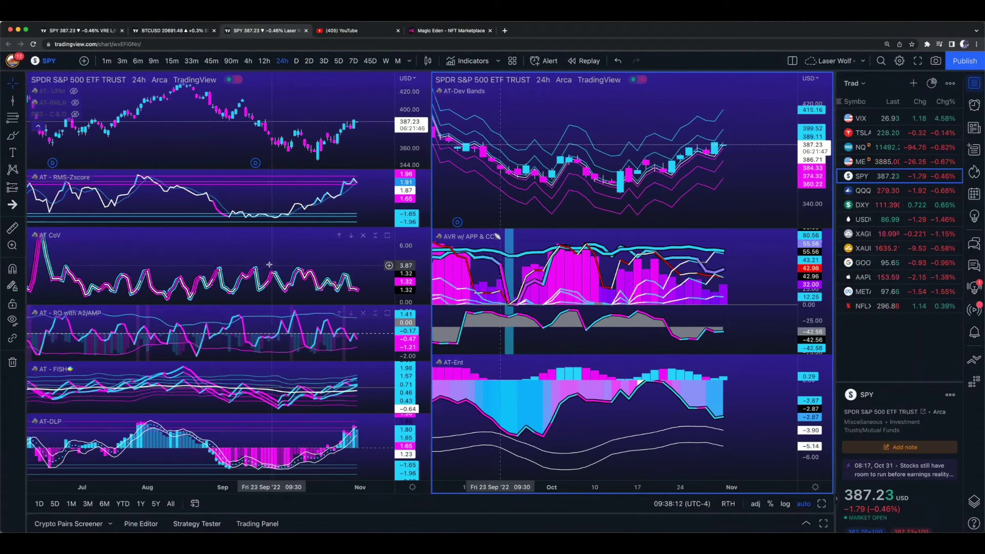
pyautogui.click(230, 259)
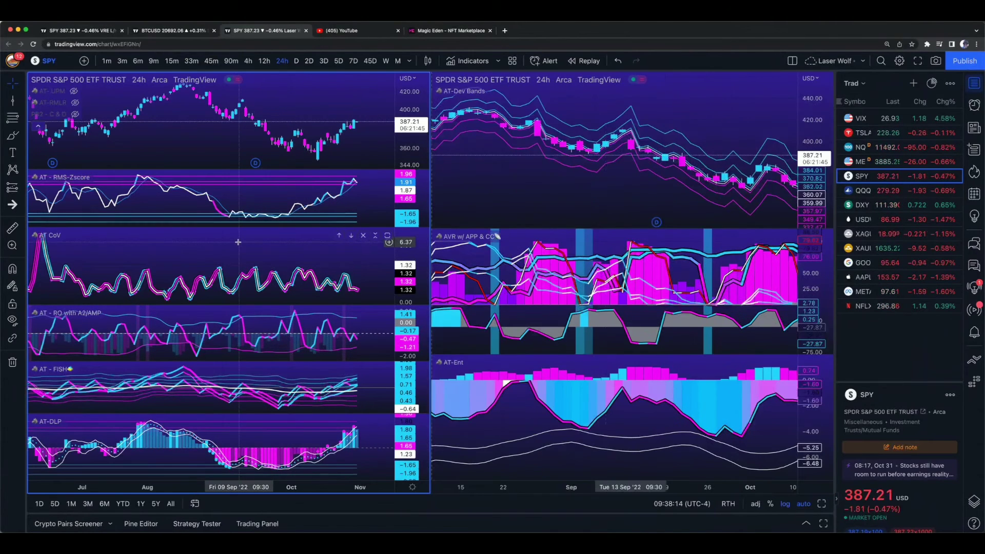
pyautogui.click(250, 62)
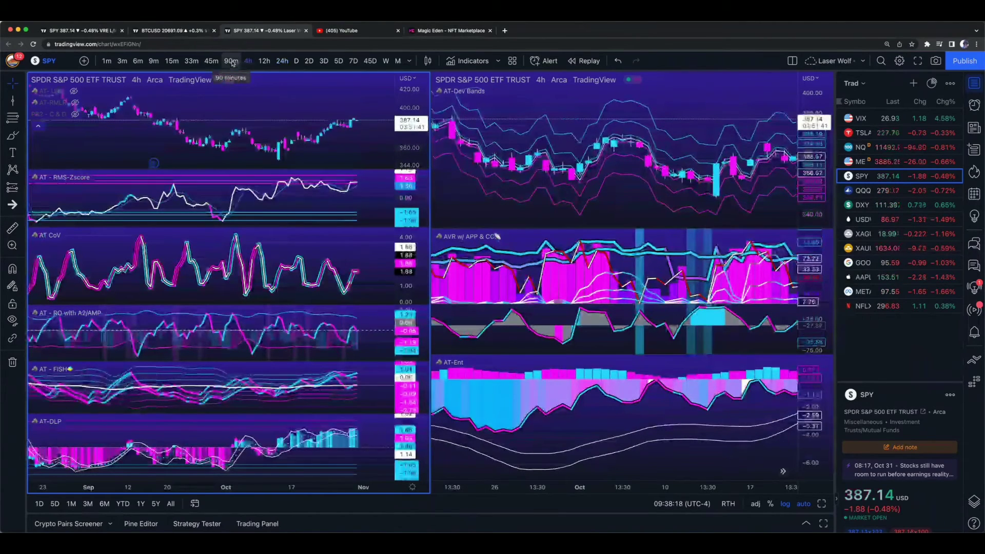
pyautogui.click(231, 61)
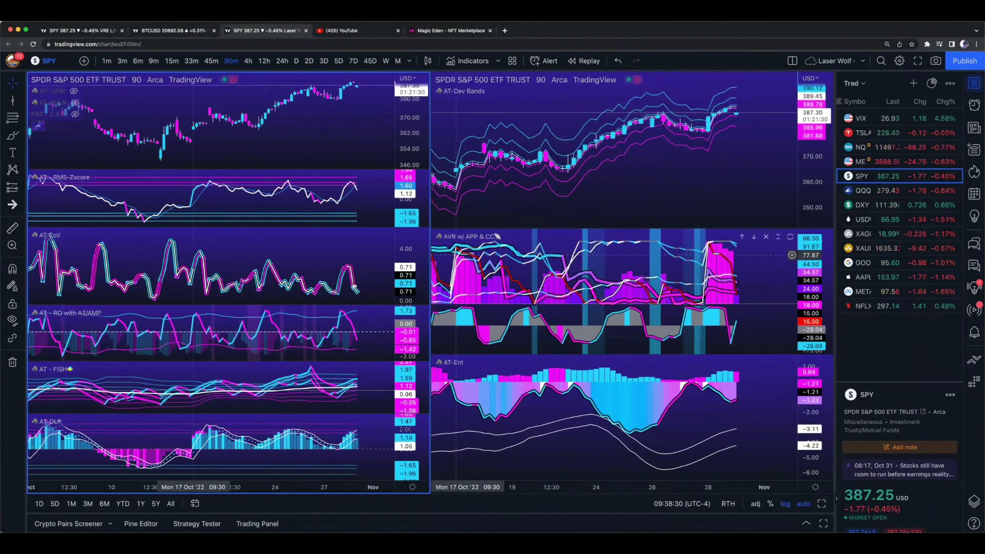
pyautogui.click(211, 60)
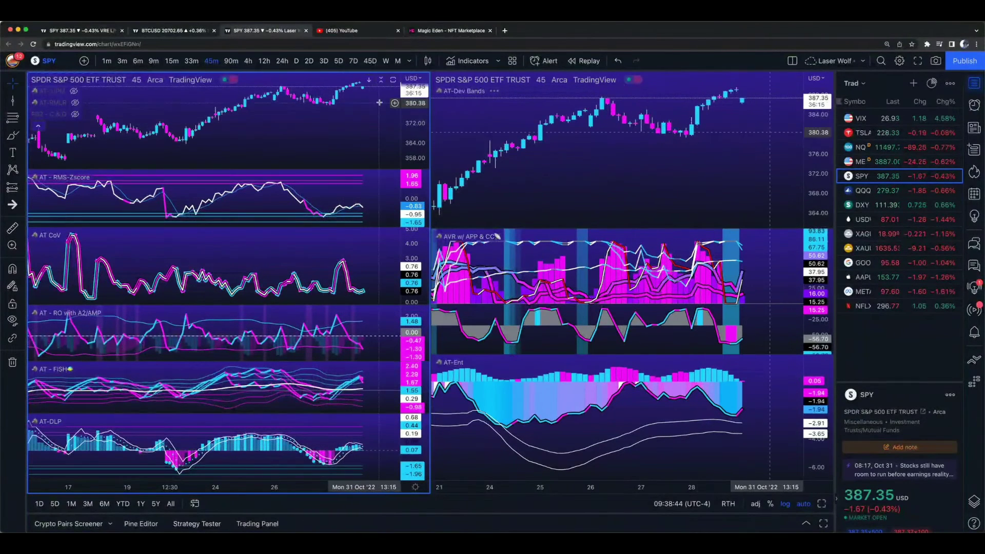
pyautogui.click(61, 62)
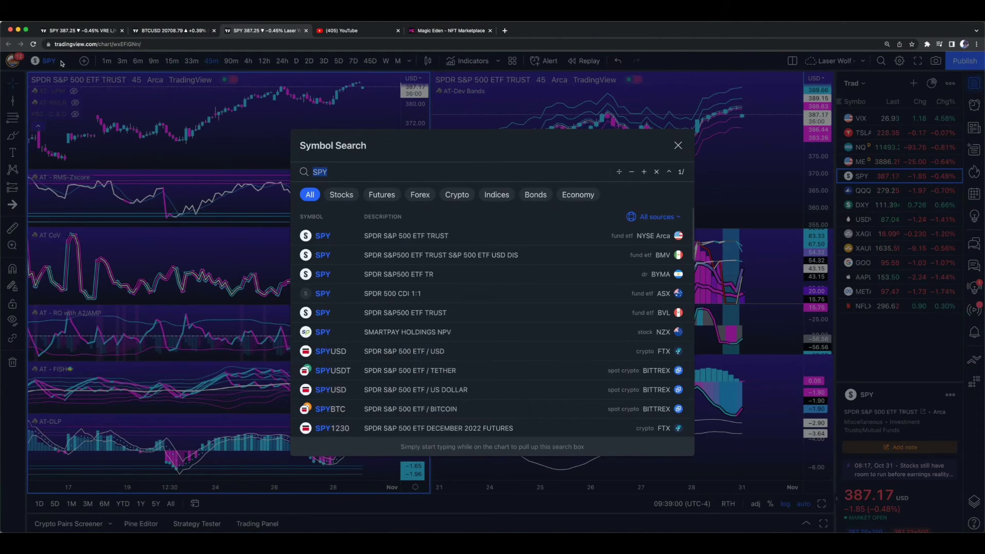
# Search 'SOFI' and load SoFi Technologies (NASDAQ) on both charts.
pyautogui.write('SOFI')
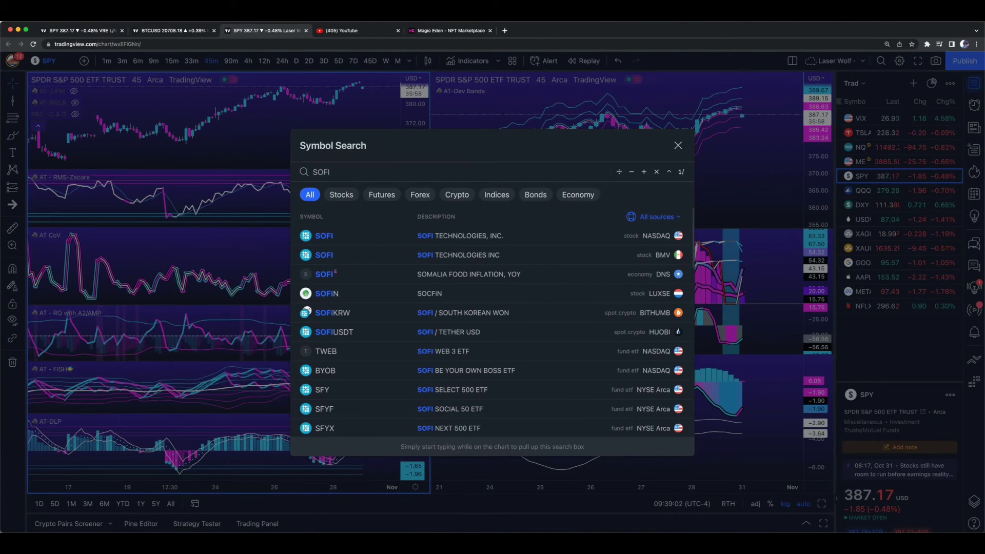
pyautogui.click(330, 237)
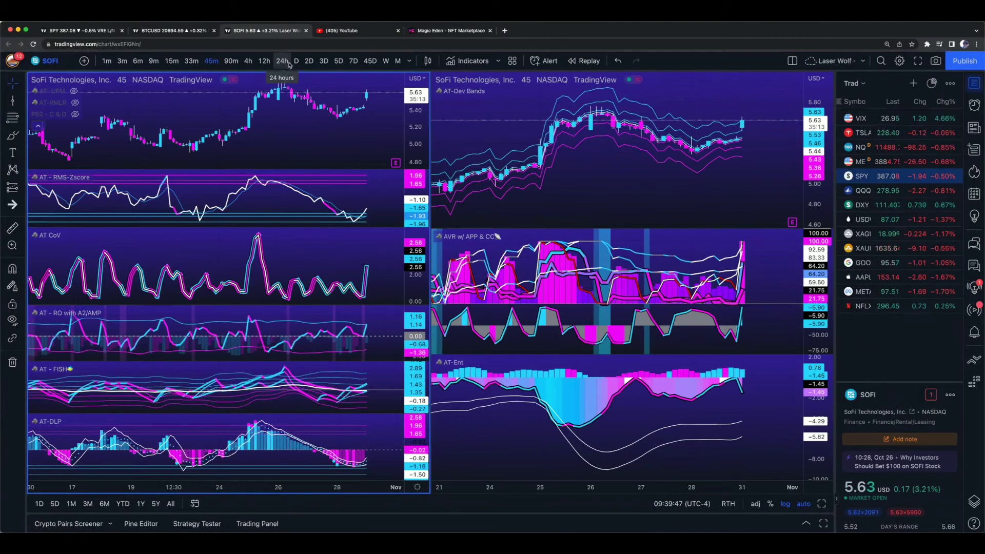
# Review the SOFI charts on 24h, 4h, 90m, 45m and 33m bars, finishing back on 24h.
pyautogui.click(284, 63)
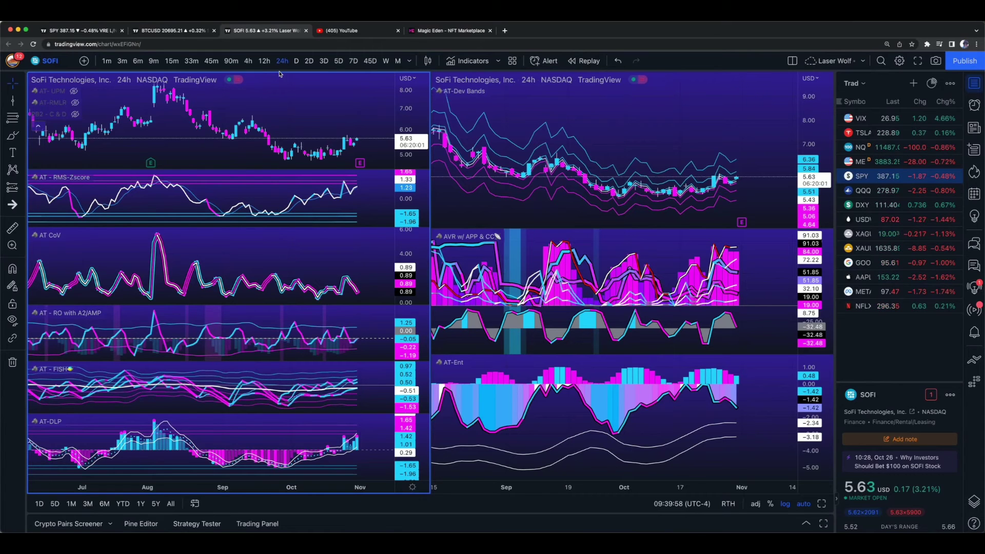
pyautogui.click(248, 62)
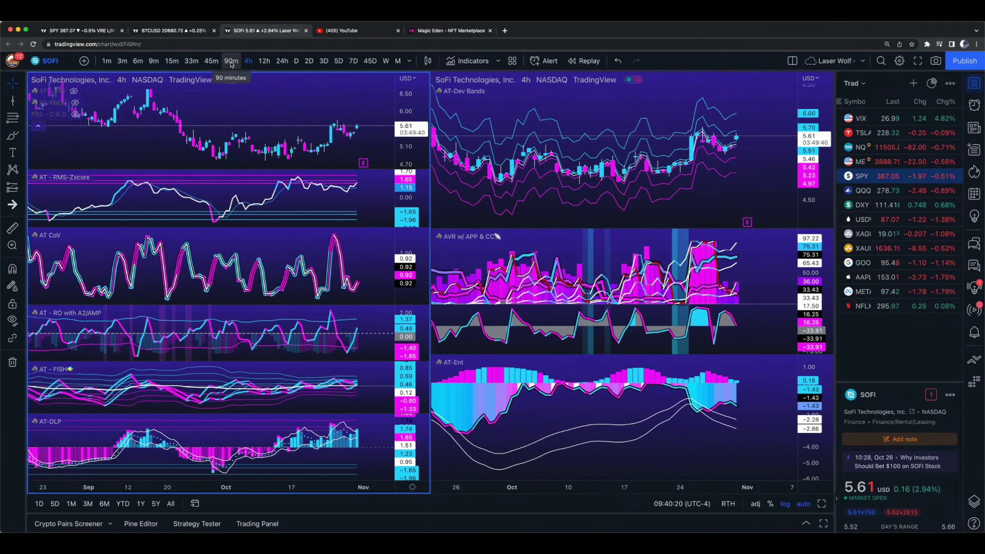
pyautogui.click(231, 62)
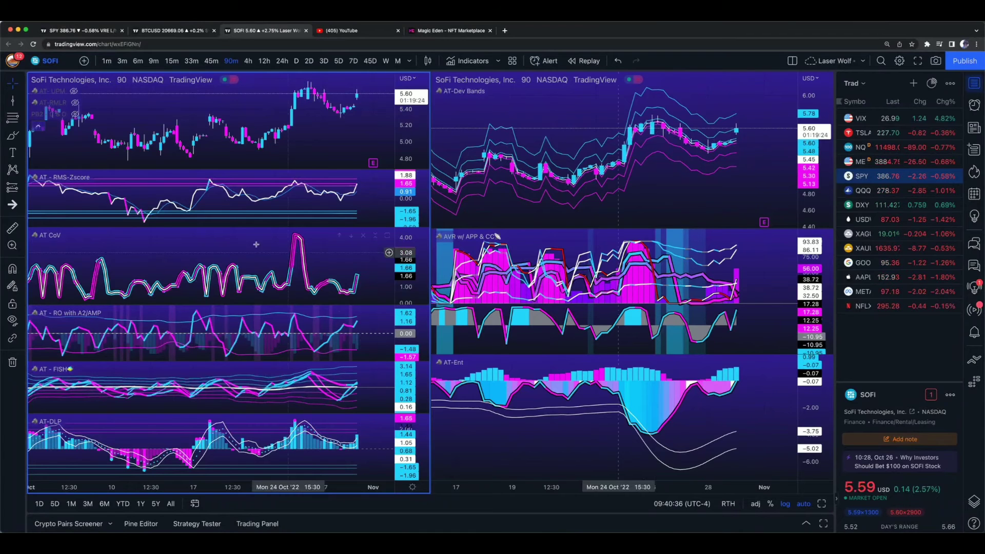
pyautogui.click(211, 61)
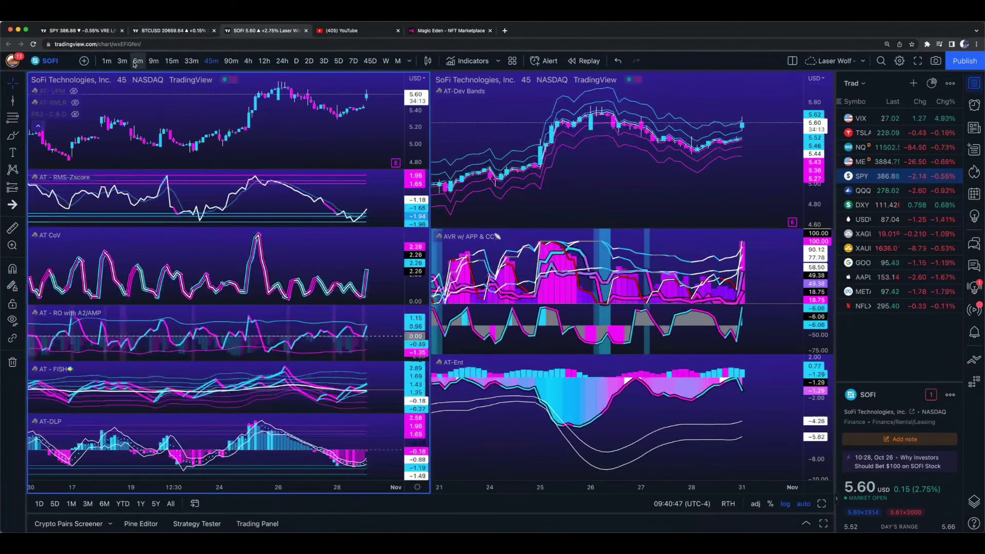
pyautogui.click(194, 61)
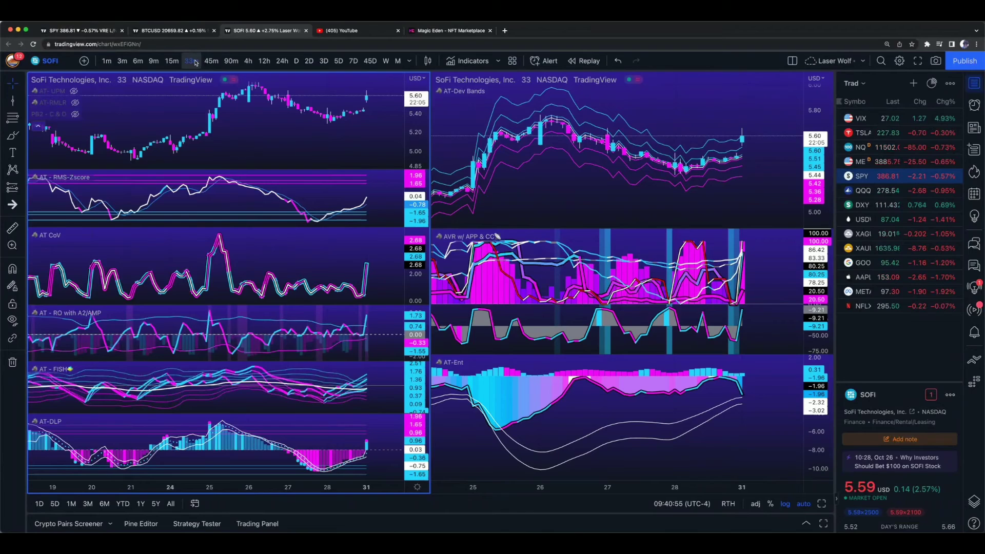
pyautogui.click(283, 61)
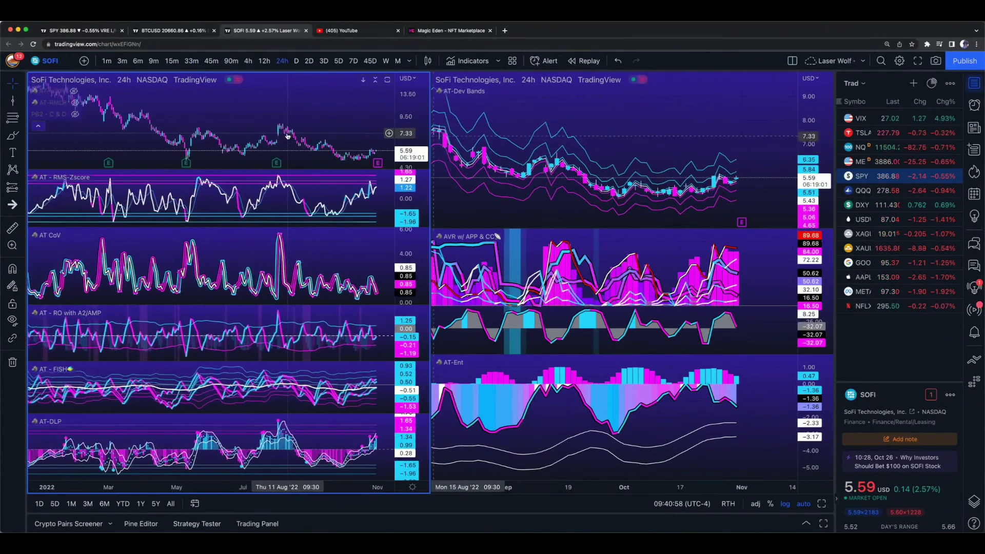
# Zoom the left SOFI chart, then step through 3D, 2D and 5D bars to weekly candles.
pyautogui.scroll(-5, 287, 134)
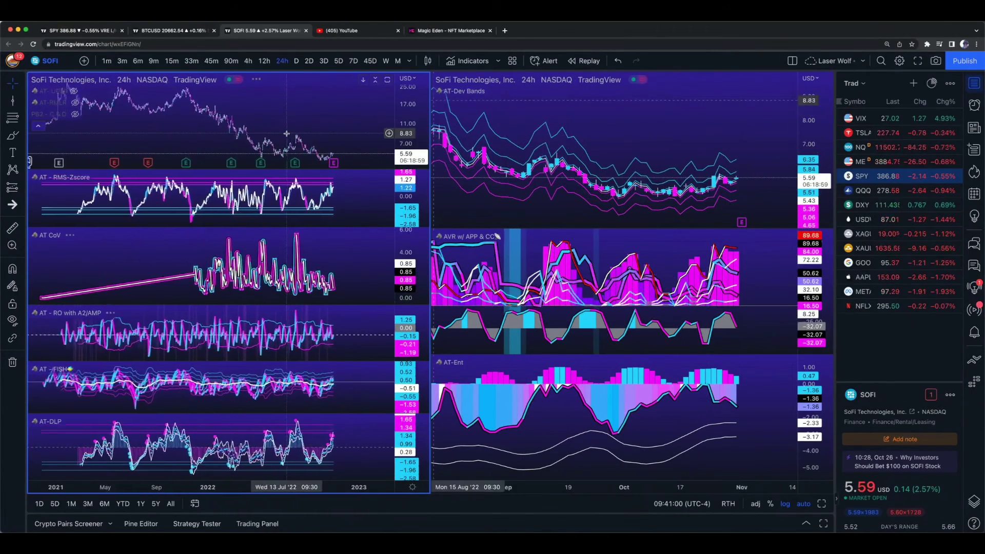
pyautogui.scroll(-3, 287, 134)
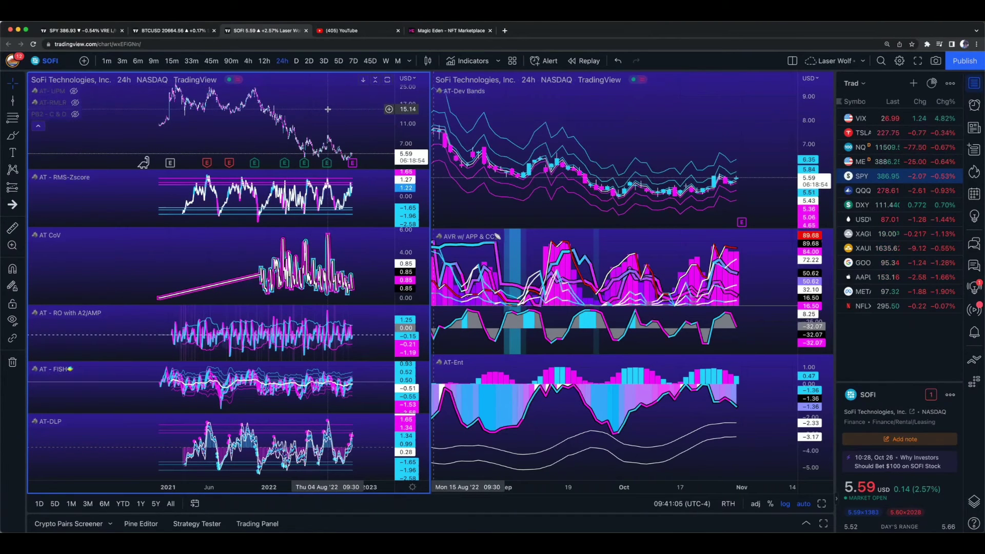
pyautogui.scroll(4, 328, 109)
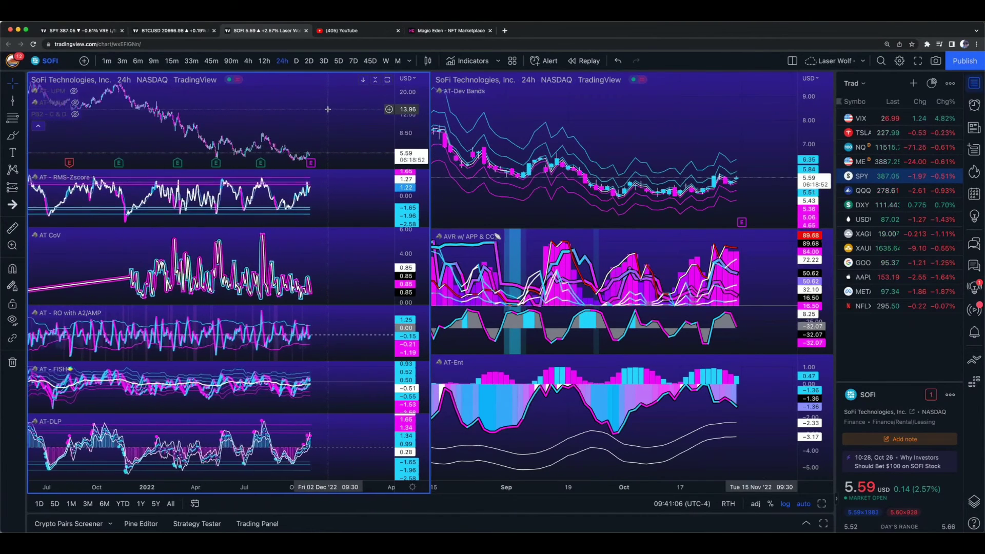
pyautogui.scroll(4, 327, 109)
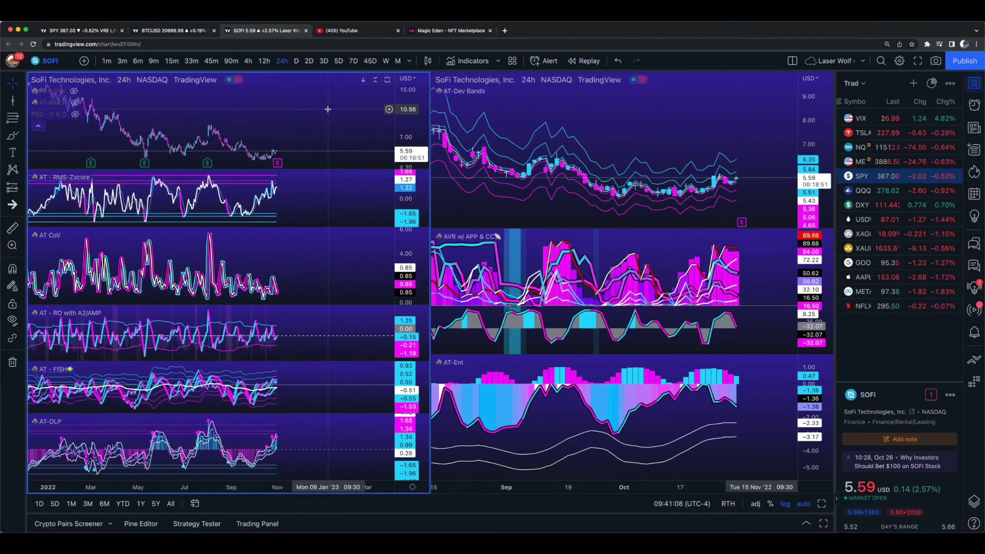
pyautogui.scroll(5, 328, 110)
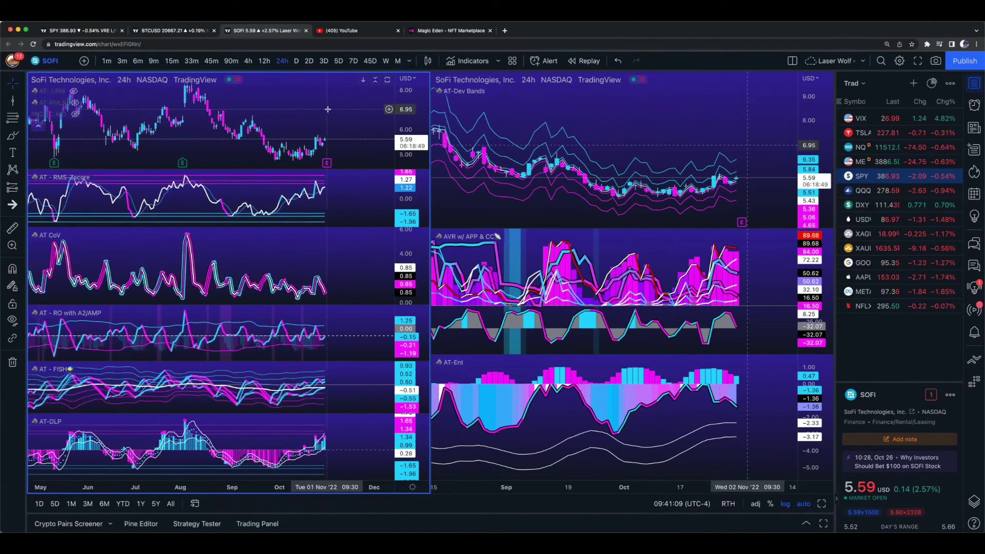
pyautogui.scroll(3, 328, 109)
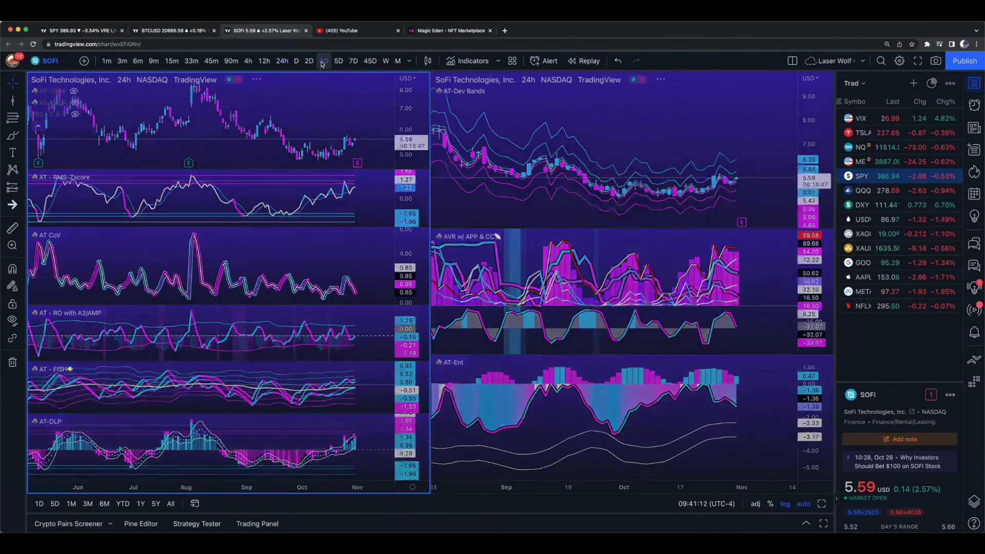
pyautogui.click(322, 62)
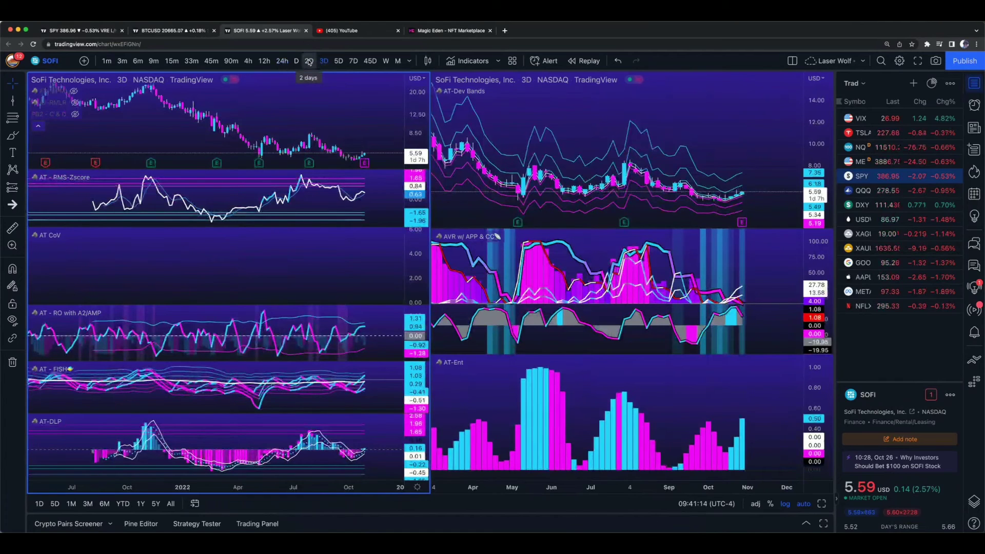
pyautogui.click(308, 61)
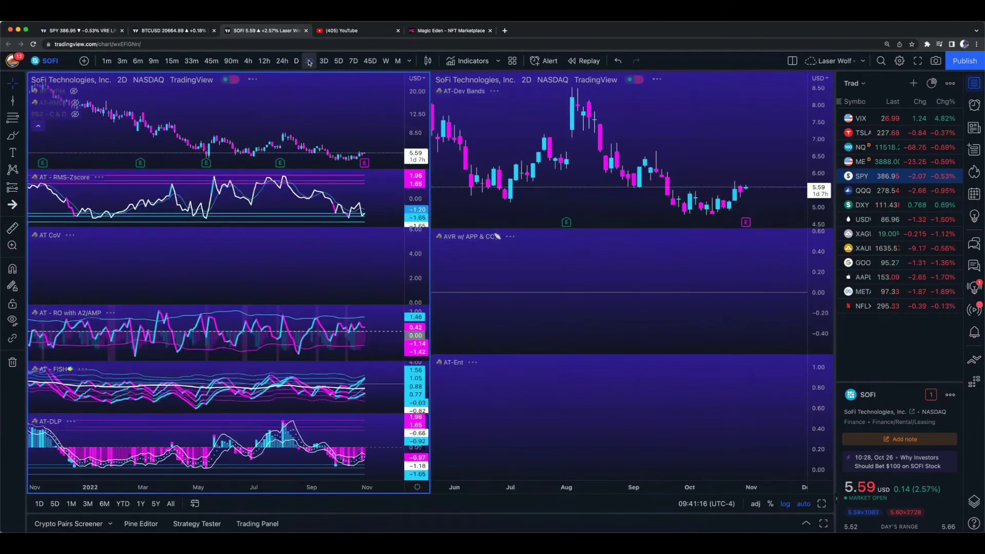
pyautogui.click(341, 62)
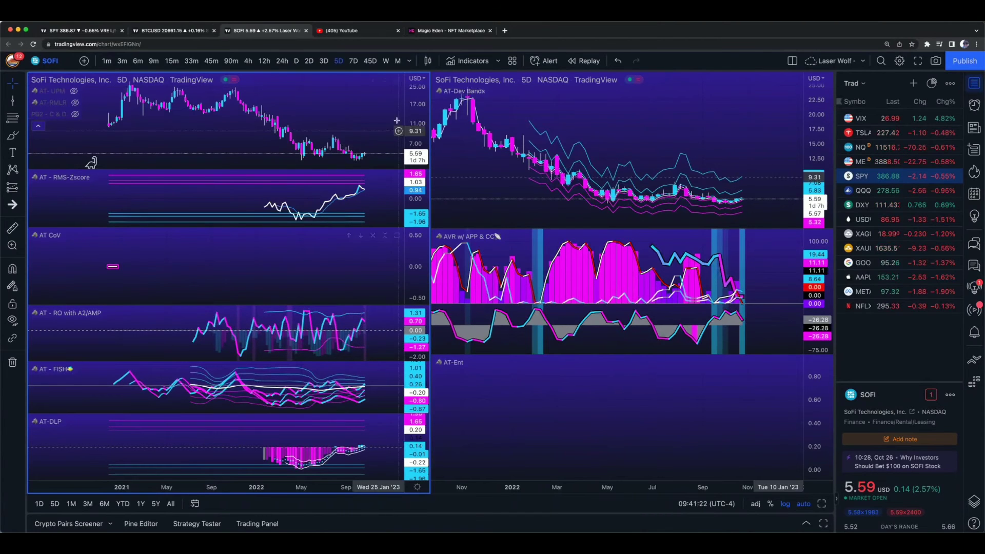
pyautogui.click(386, 61)
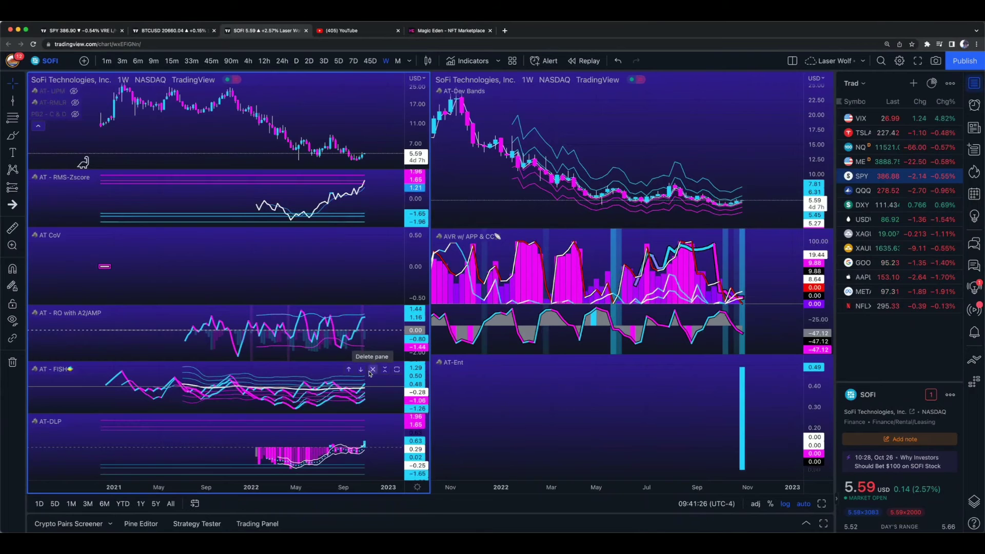
pyautogui.hscroll(5, 379, 393)
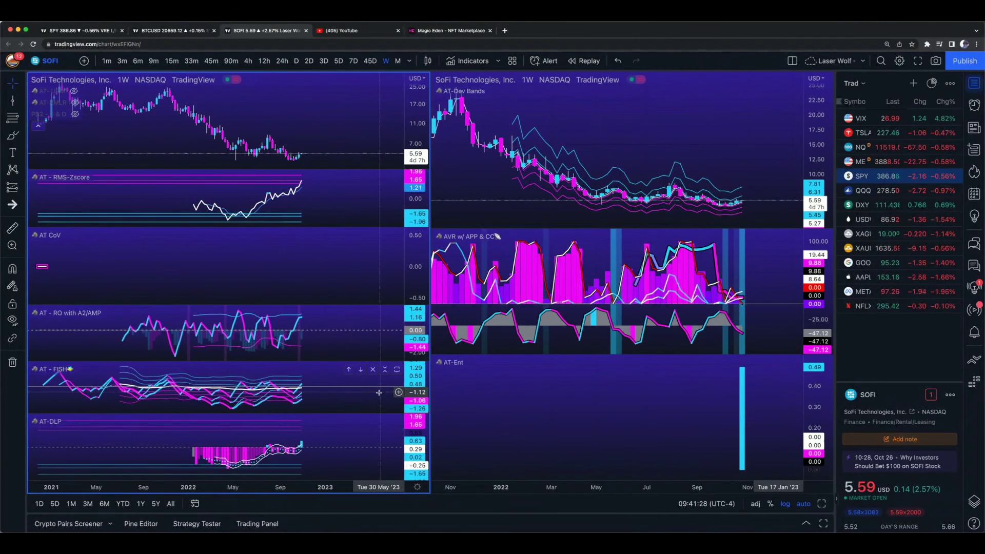
pyautogui.hscroll(-2, 379, 393)
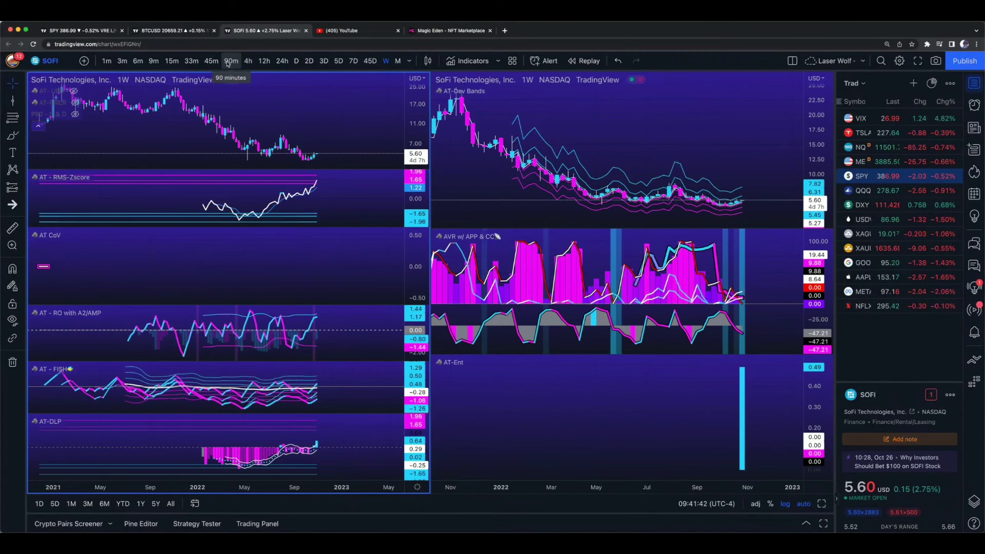
# Set both SoFi Technologies chart panes to the 90-minute interval.
pyautogui.click(230, 61)
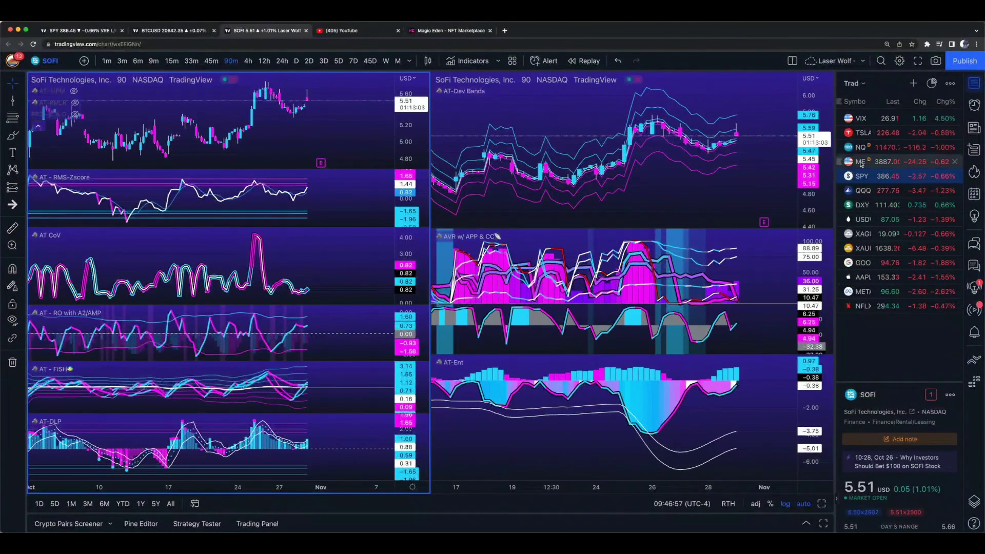
# Stop briefly on MES1! futures, set the 24h timeframe, then load SPY into both charts.
pyautogui.click(861, 164)
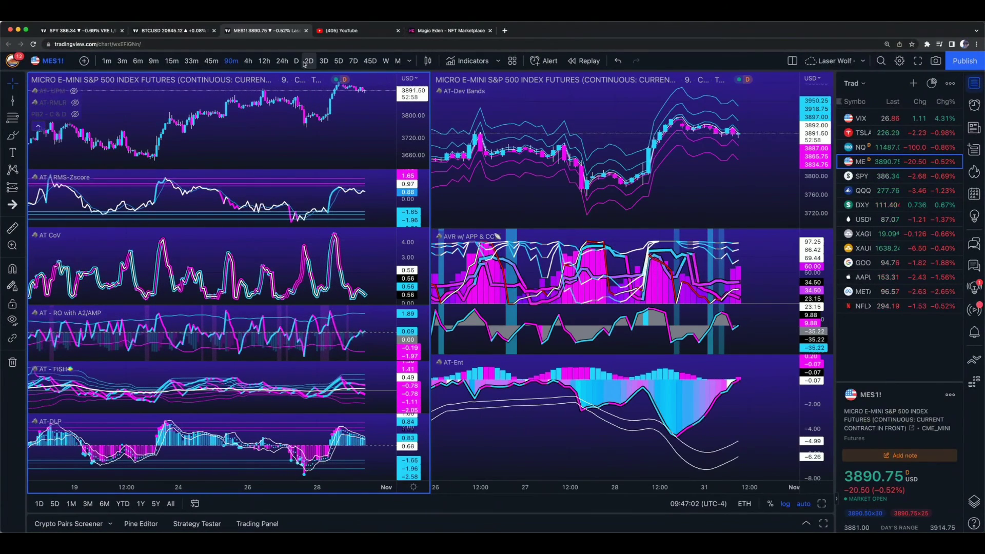
pyautogui.click(282, 62)
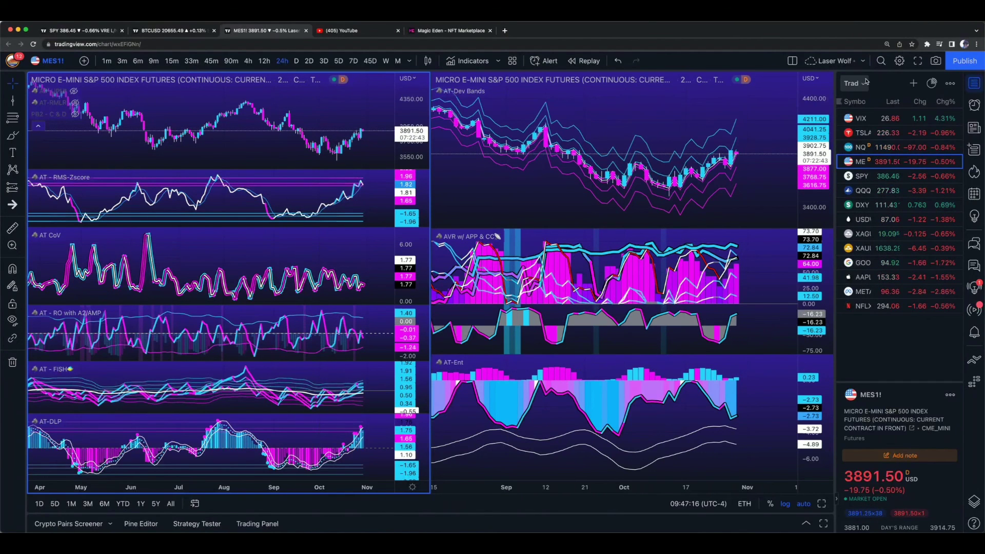
pyautogui.click(858, 176)
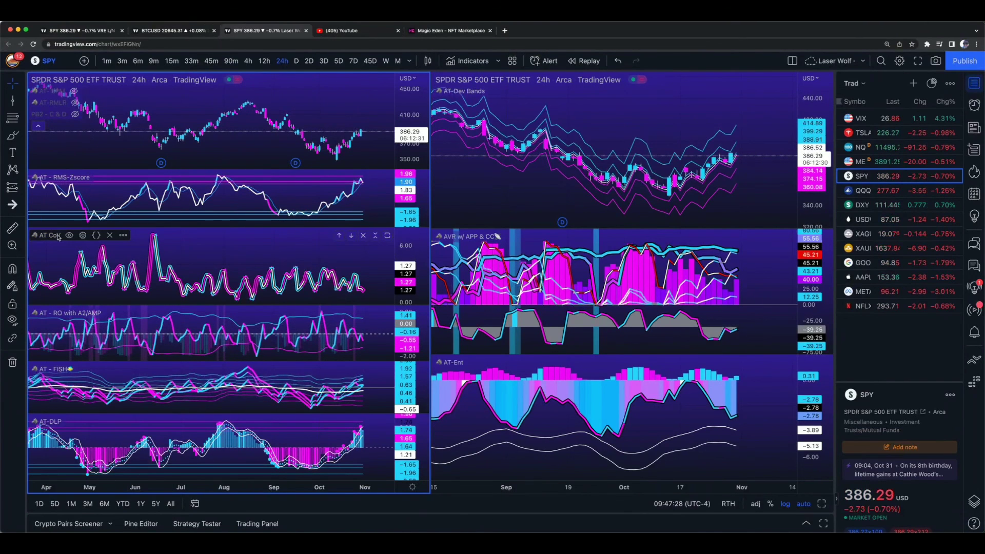
# Remove the AT CoV, RMS-Zscore, FISH and DLP panes from the left SPY chart, then zoom in.
pyautogui.click(110, 235)
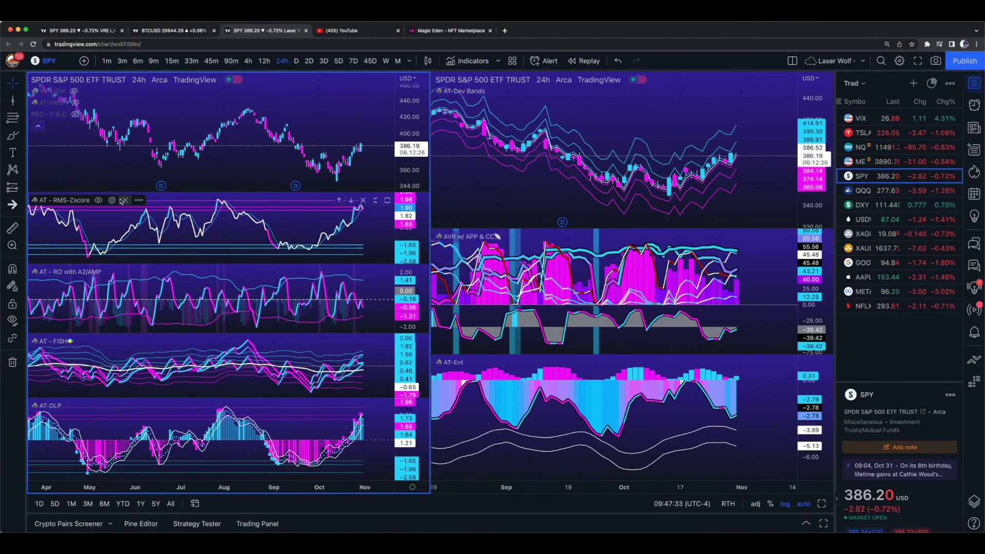
pyautogui.click(124, 201)
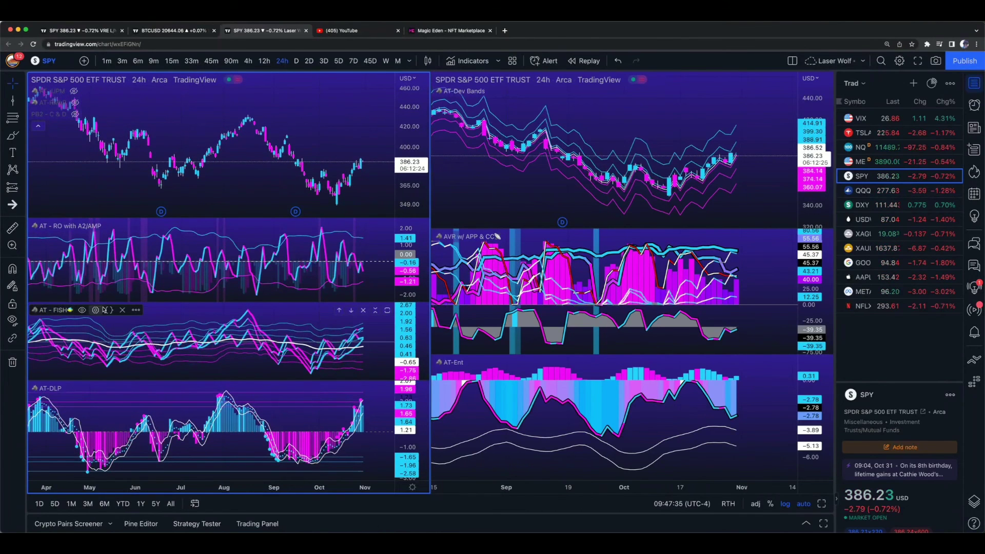
pyautogui.click(123, 311)
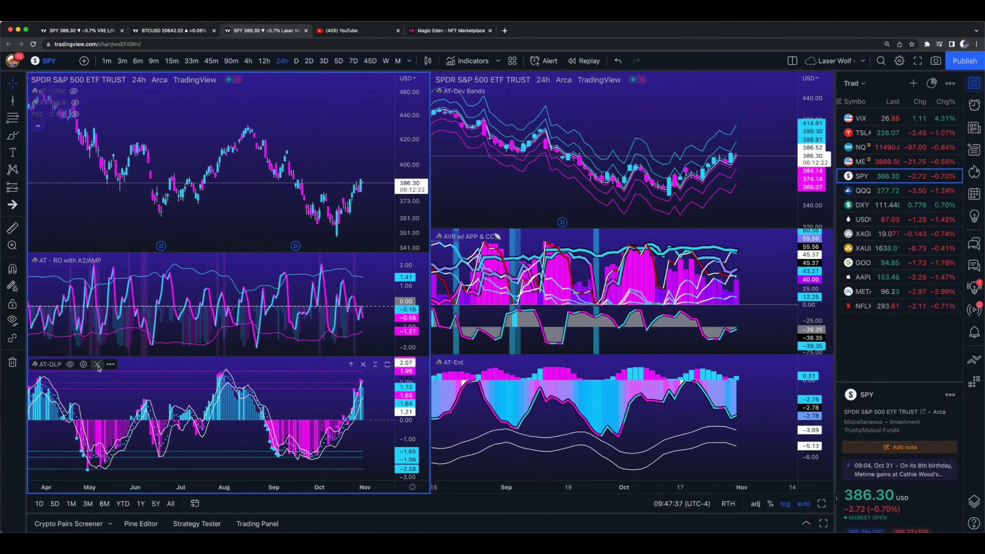
pyautogui.click(97, 366)
pyautogui.scroll(5, 160, 193)
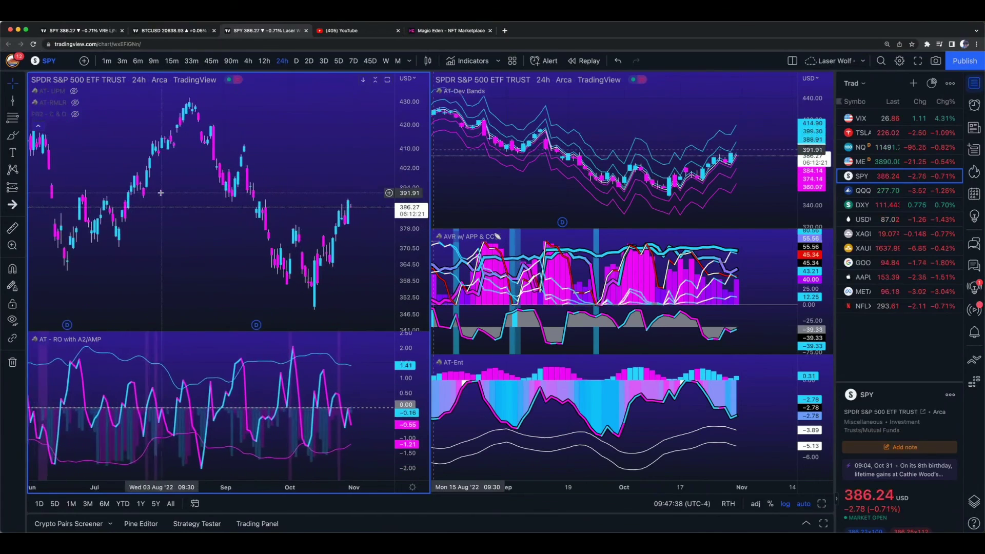
pyautogui.scroll(2, 161, 193)
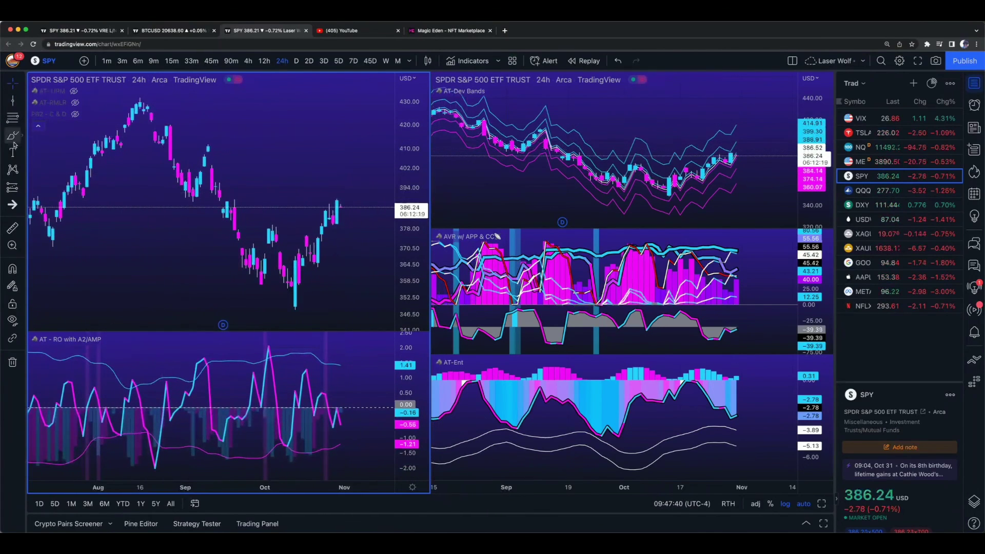
# Draw a red rising trend line over SPY's October rally and a red falling line across RO peaks.
pyautogui.click(23, 102)
pyautogui.click(56, 101)
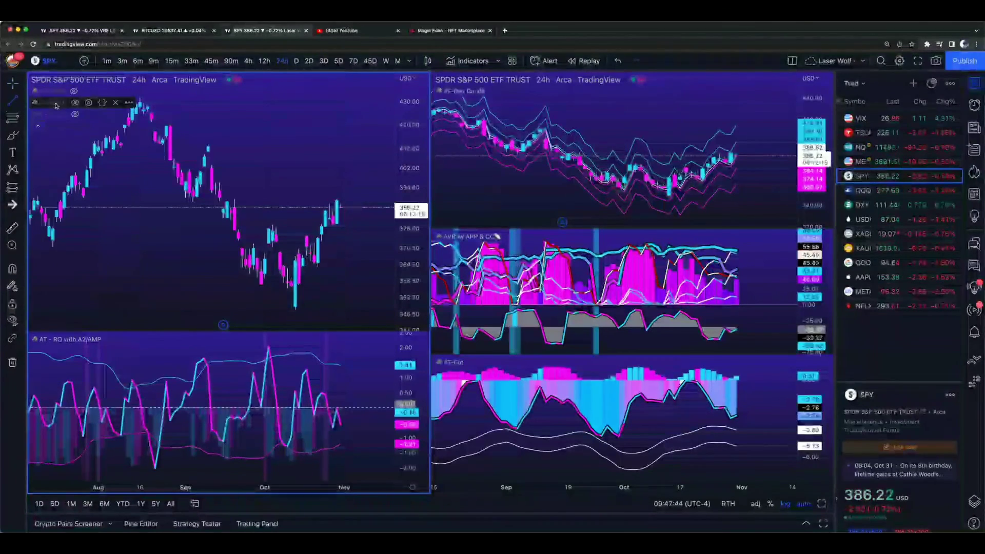
pyautogui.click(291, 250)
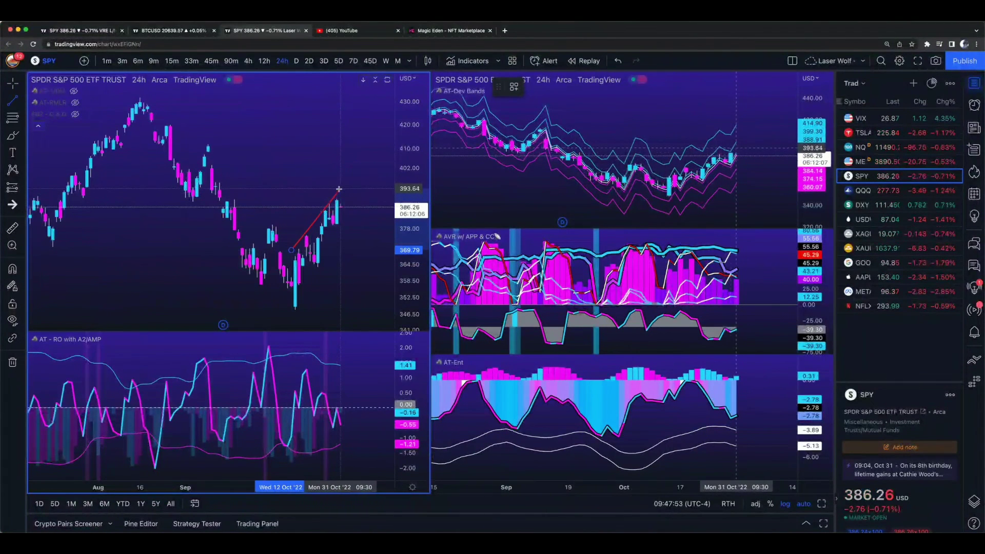
pyautogui.click(339, 189)
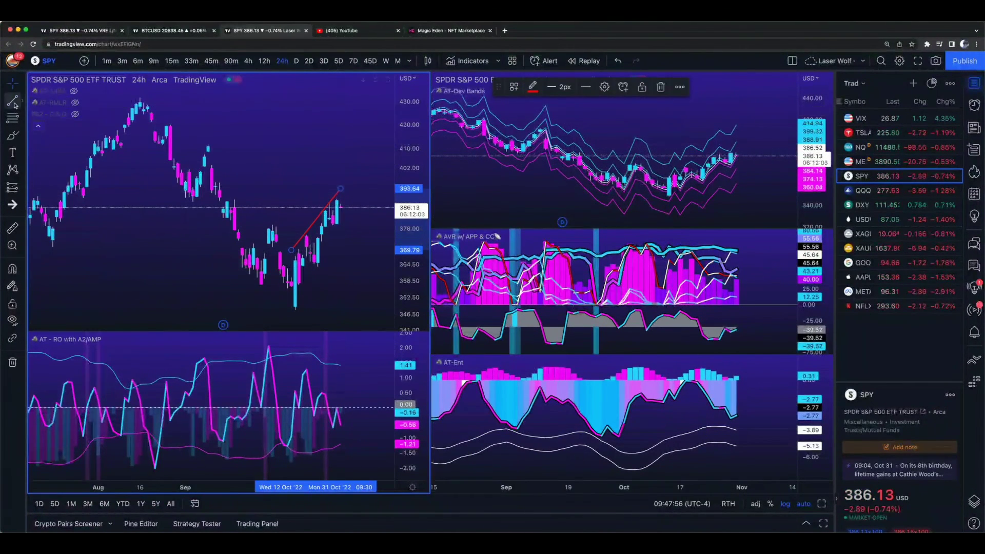
pyautogui.click(276, 298)
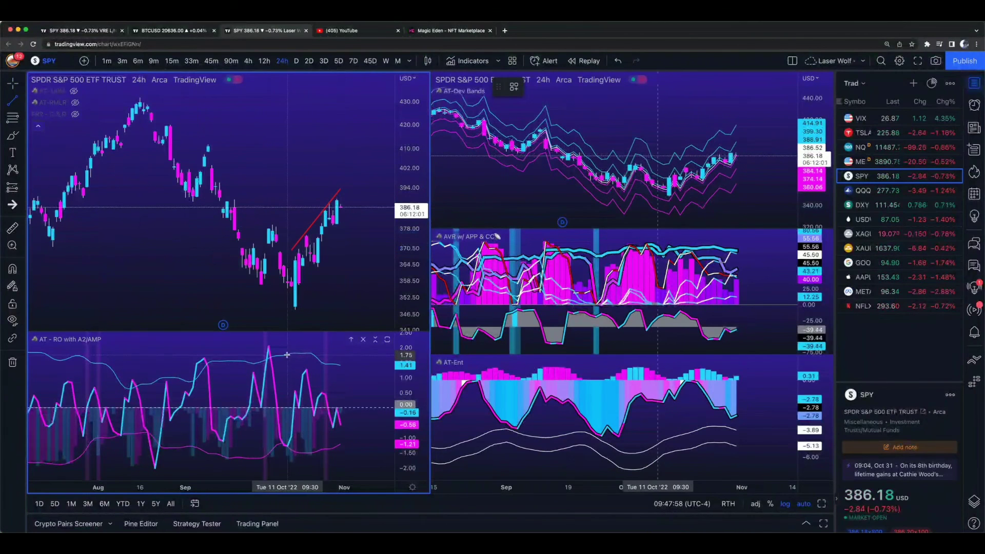
pyautogui.click(269, 342)
pyautogui.click(352, 413)
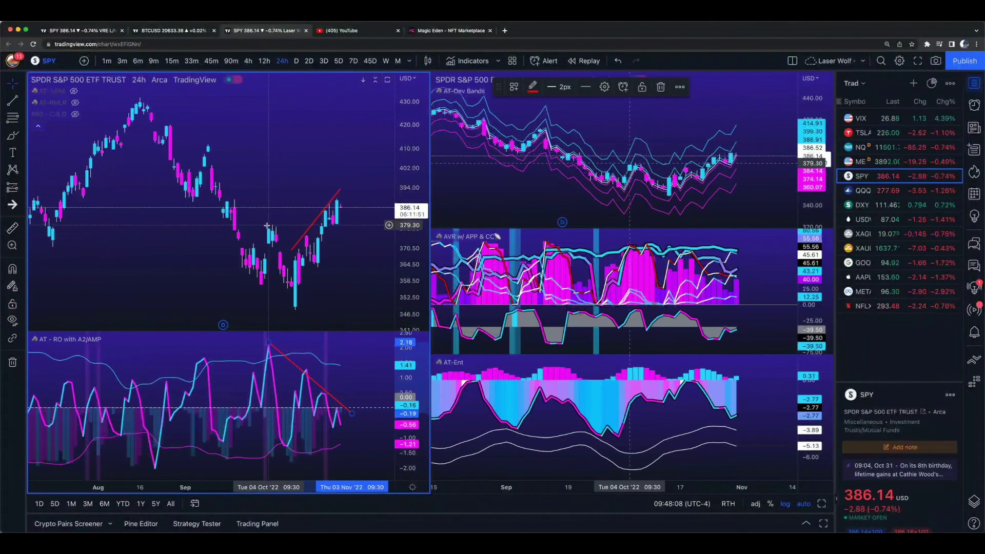
# Draw a second red trend line across the October SPY price highs.
pyautogui.hotkey('alt', 't')
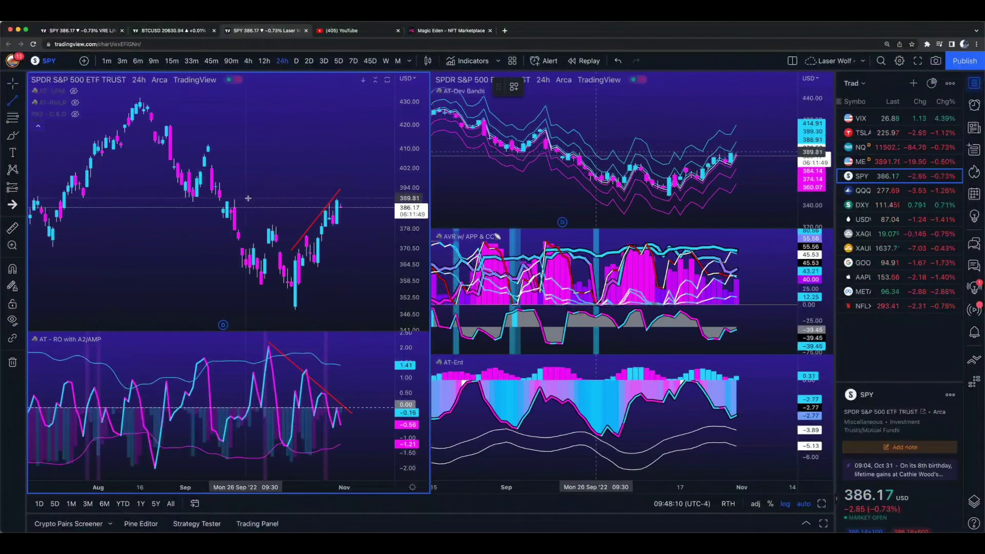
pyautogui.click(264, 225)
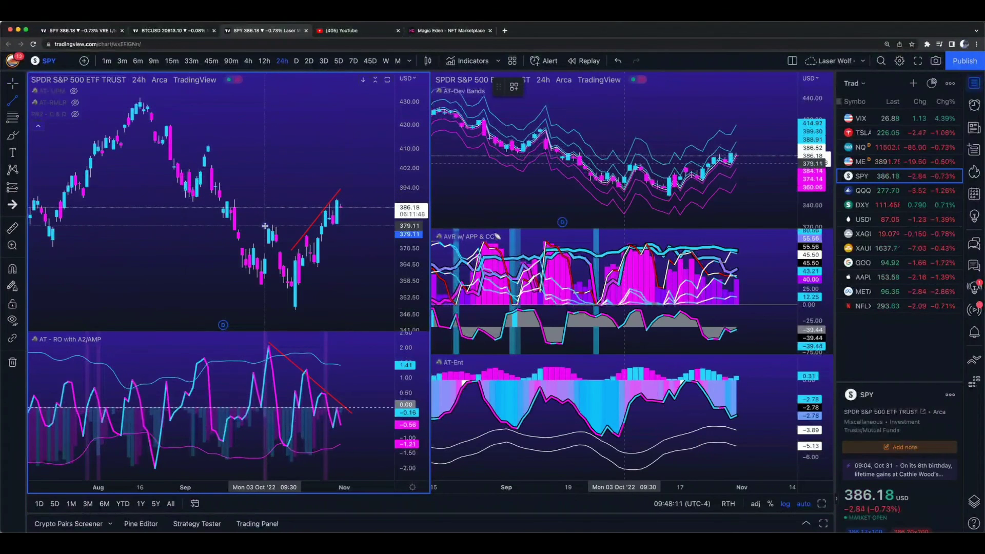
pyautogui.click(336, 189)
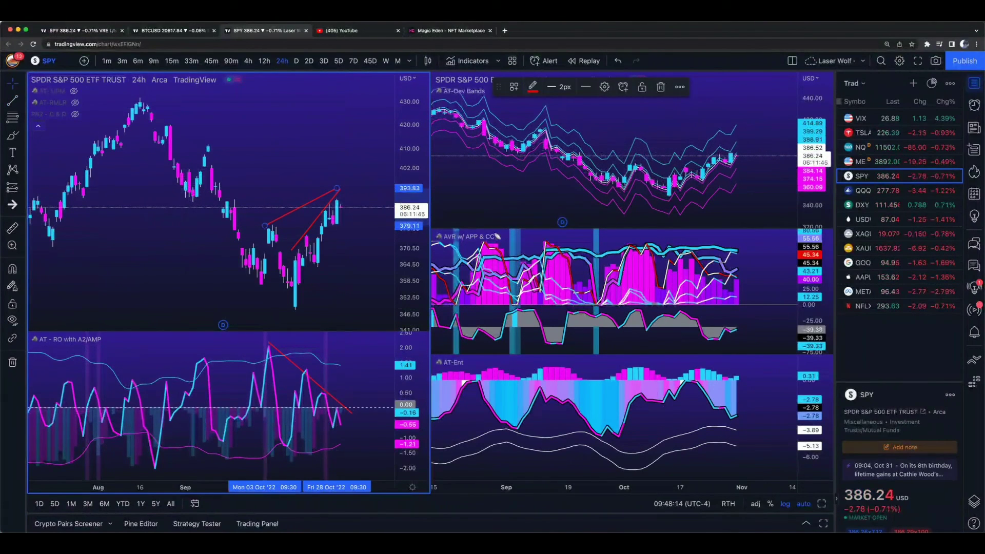
pyautogui.click(154, 308)
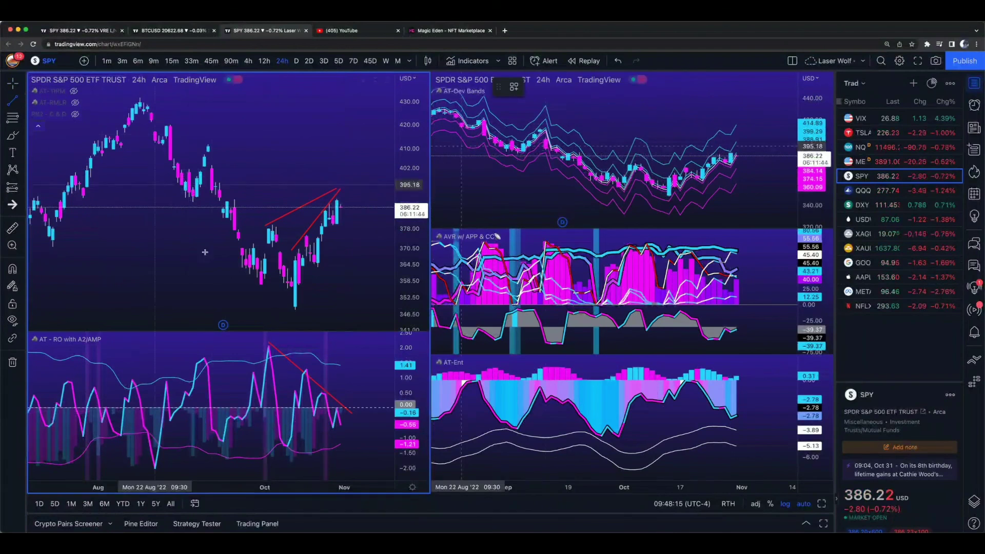
# Draw a rising trend line along the SPY price lows and color it green.
pyautogui.click(295, 314)
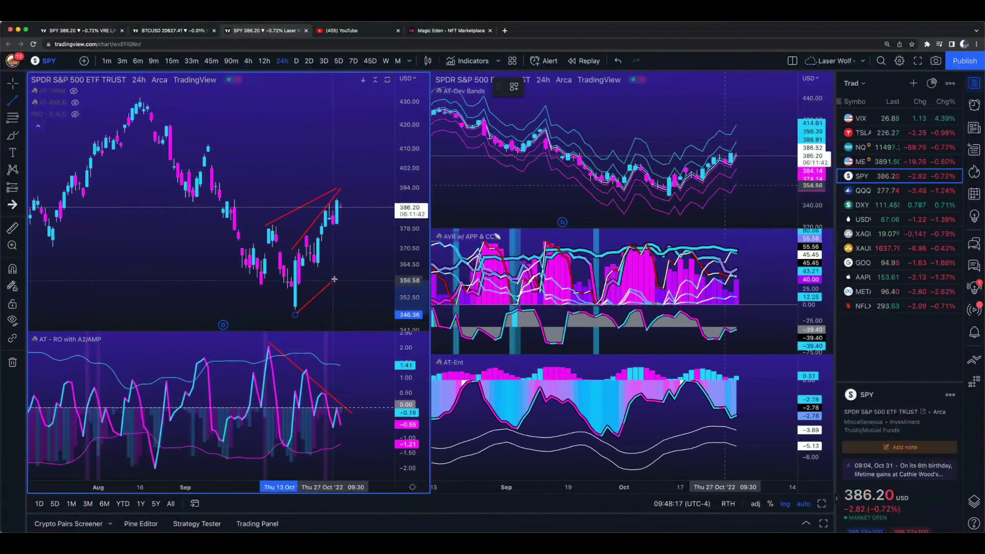
pyautogui.click(347, 205)
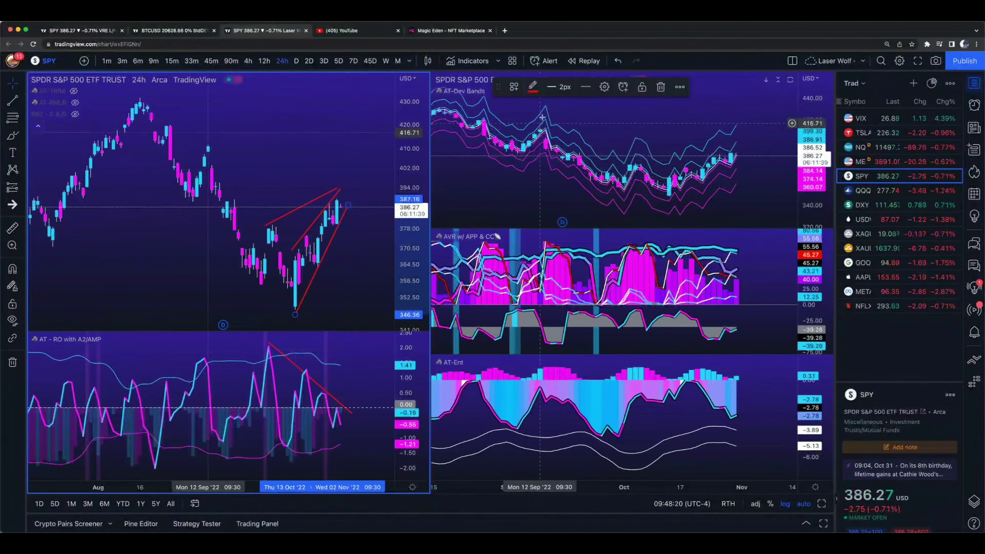
pyautogui.click(533, 86)
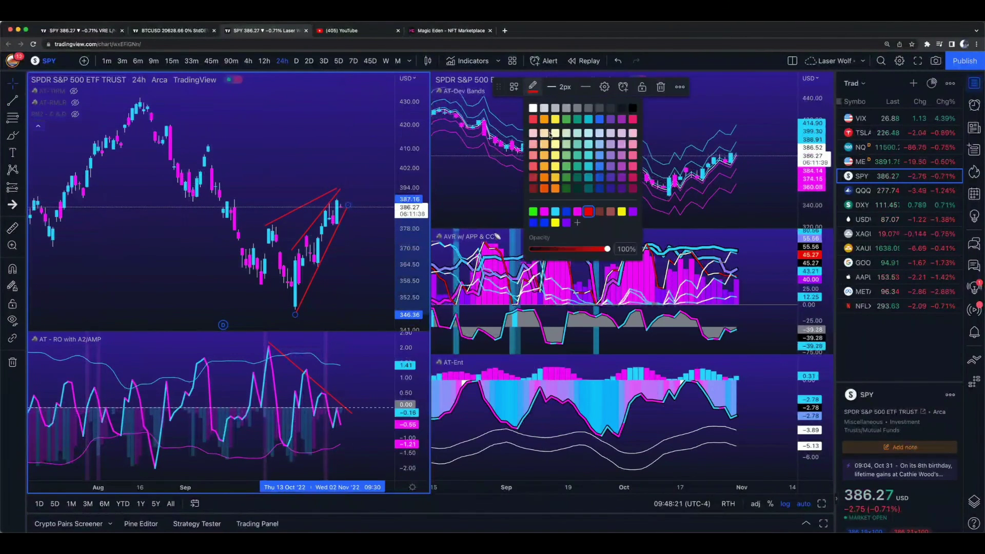
pyautogui.click(533, 211)
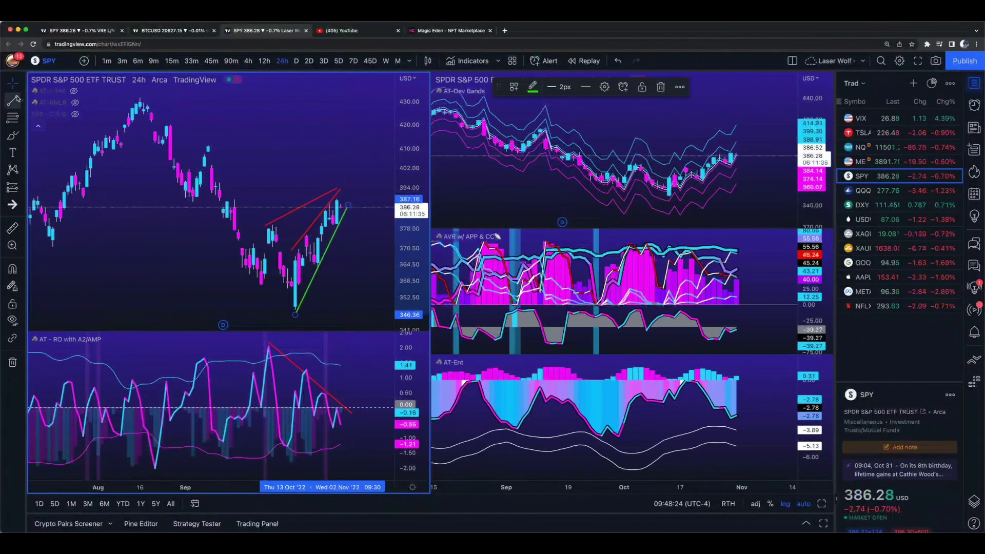
pyautogui.click(287, 431)
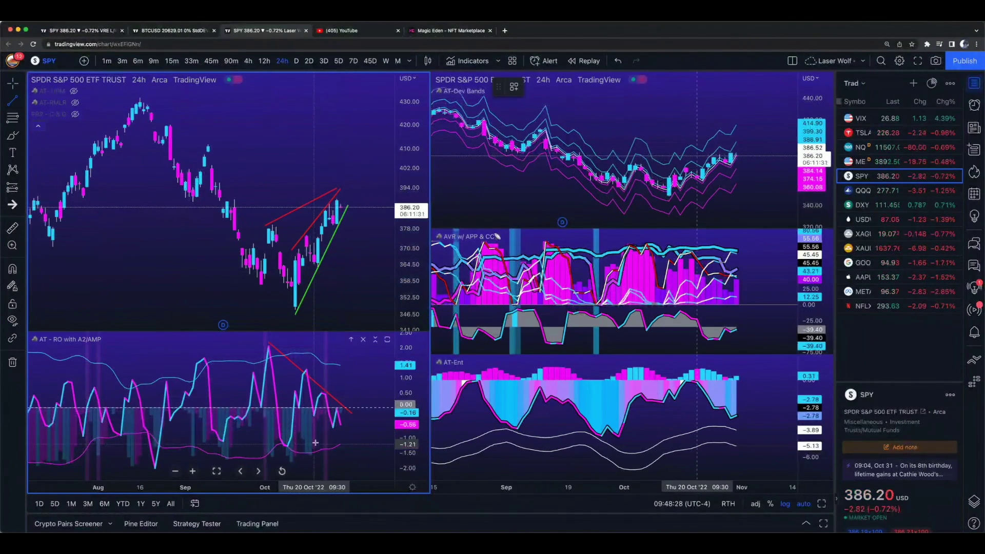
# Draw a green falling trend line across the lows in the oscillator pane.
pyautogui.click(296, 408)
pyautogui.click(356, 441)
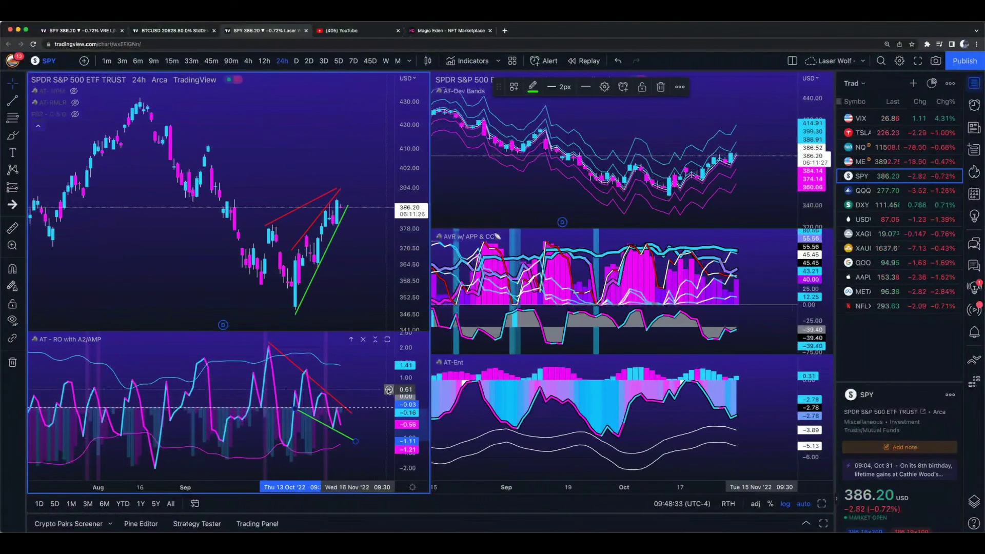
pyautogui.click(374, 381)
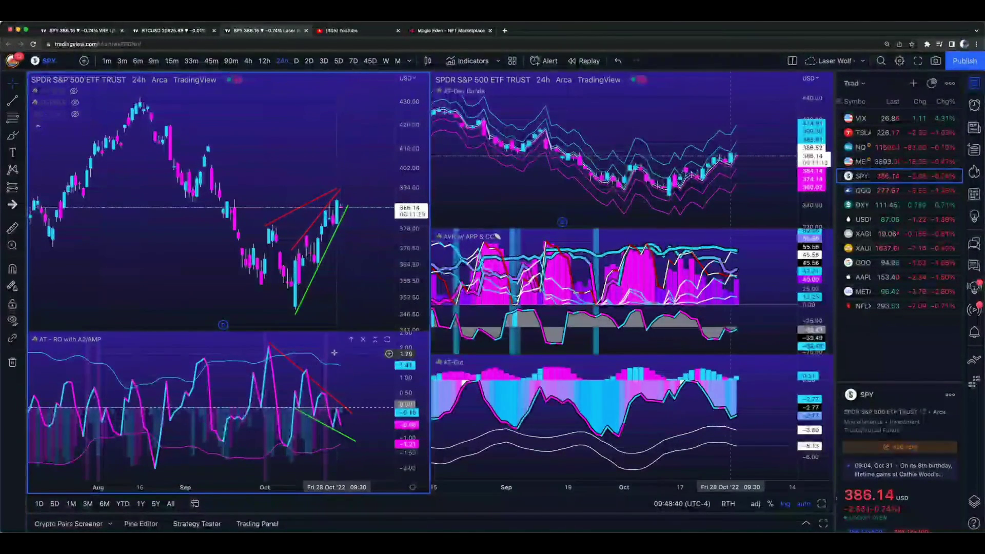
pyautogui.scroll(5, 334, 352)
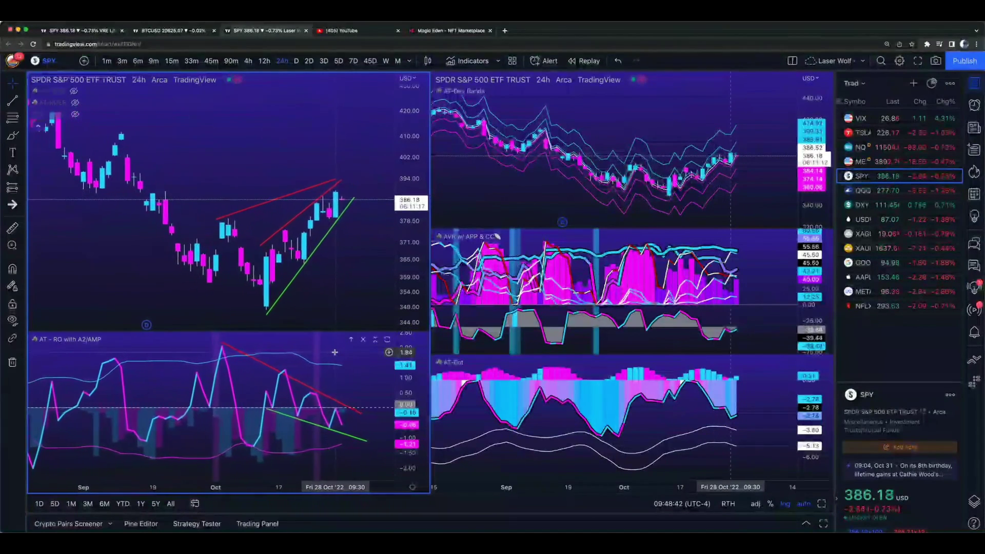
pyautogui.scroll(-3, 334, 352)
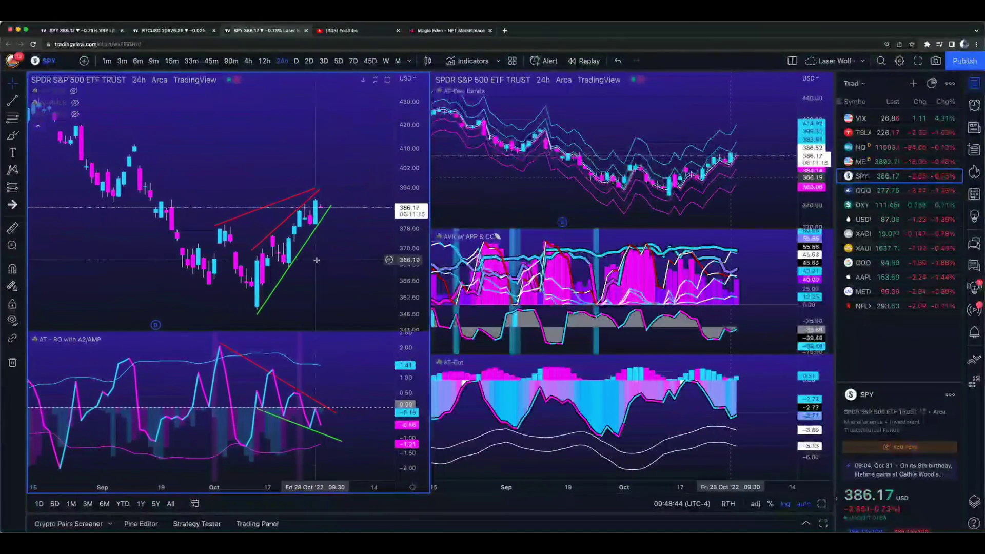